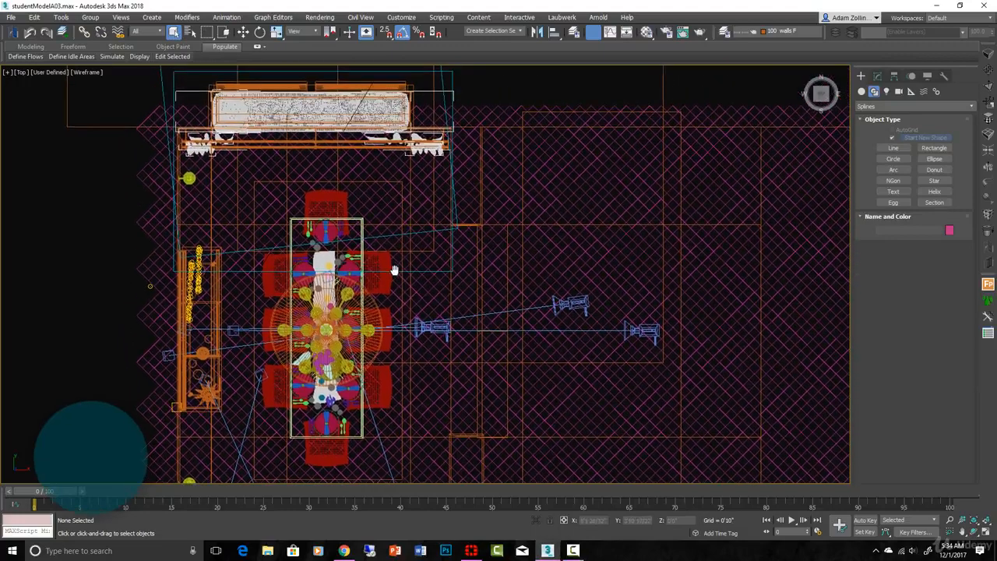
# Step: Examine the curtains, window-seat cushion and pillow at the dining room window from above and in an orthographic view
pyautogui.scroll(5, 411, 182)
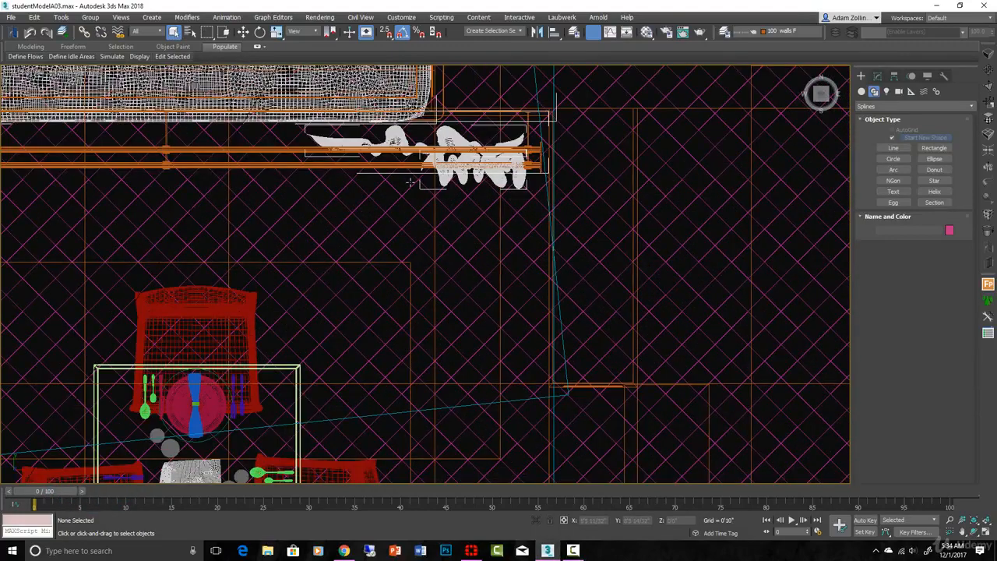
pyautogui.rightClick(411, 182)
pyautogui.click(368, 202)
pyautogui.scroll(-2, 327, 114)
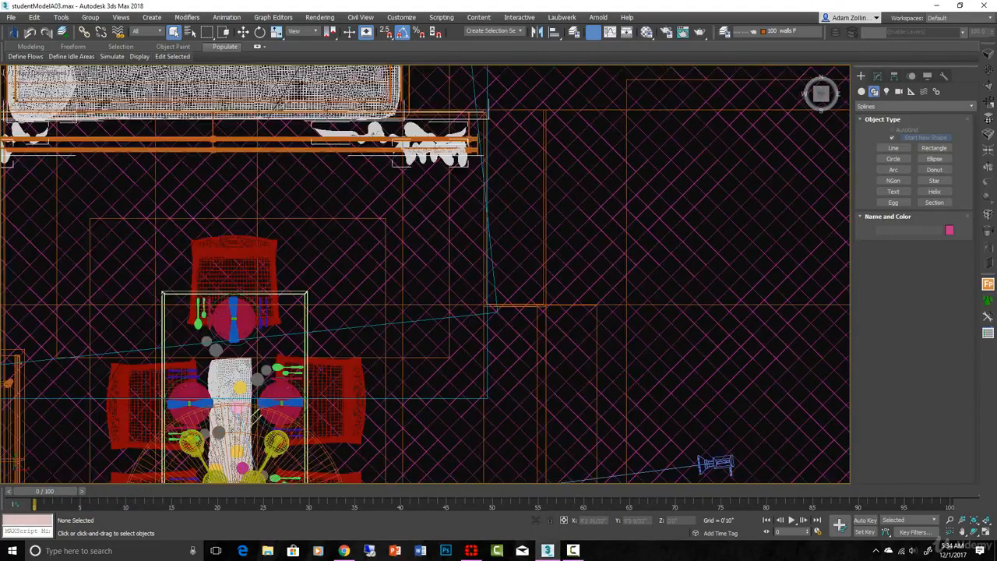
pyautogui.moveTo(298, 91); pyautogui.dragTo(386, 194, button='middle')
pyautogui.scroll(2, 392, 192)
pyautogui.click(398, 193)
pyautogui.scroll(-4, 456, 190)
pyautogui.keyDown('alt'); pyautogui.moveTo(440, 277); pyautogui.dragTo(335, 296, button='middle'); pyautogui.keyUp('alt')
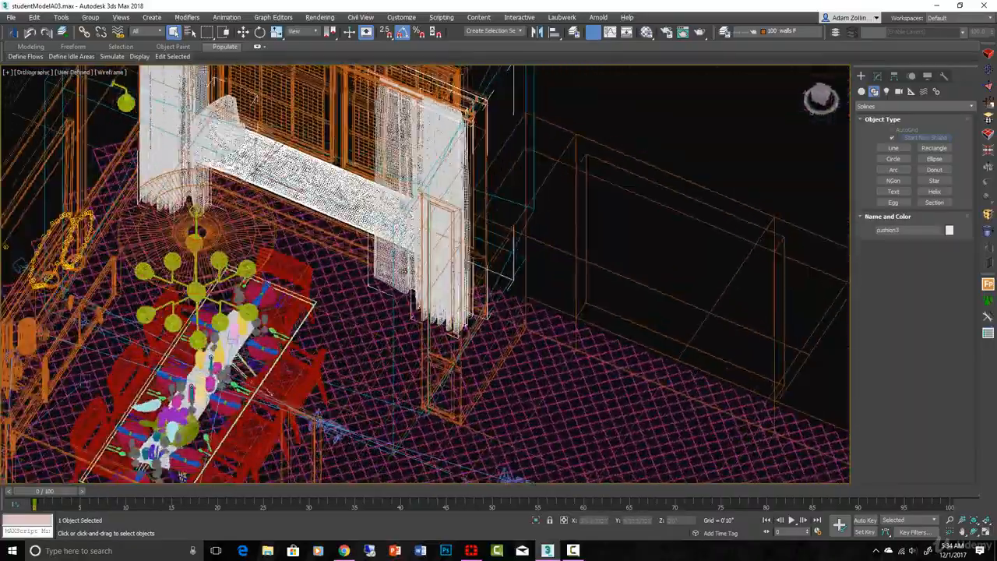
pyautogui.scroll(3, 199, 97)
pyautogui.click(268, 134)
pyautogui.scroll(-3, 269, 134)
pyautogui.moveTo(269, 134); pyautogui.dragTo(298, 236, button='middle')
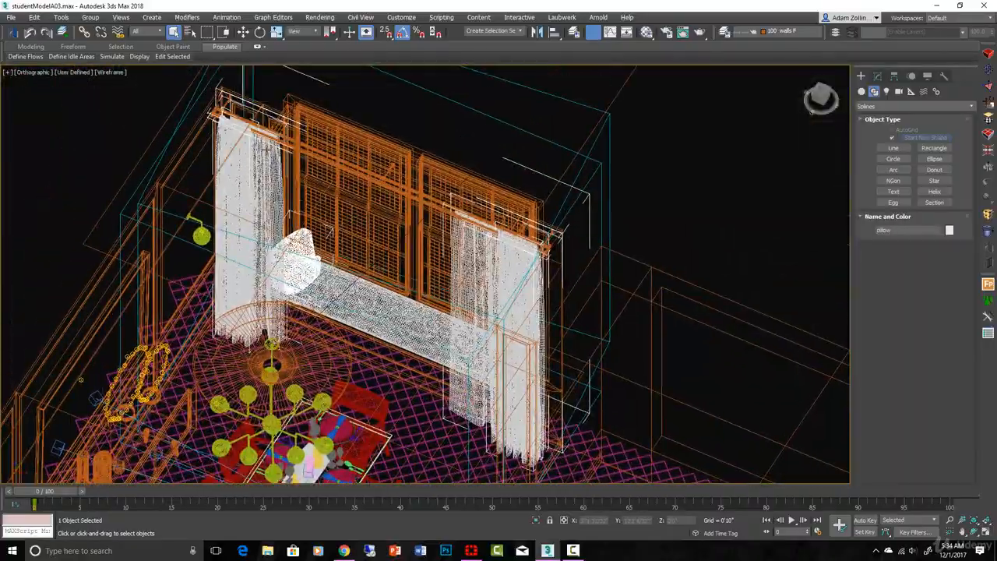
# Step: Select the double curtain rod above the window, isolate it and show it shaded
pyautogui.scroll(5, 261, 148)
pyautogui.scroll(3, 279, 123)
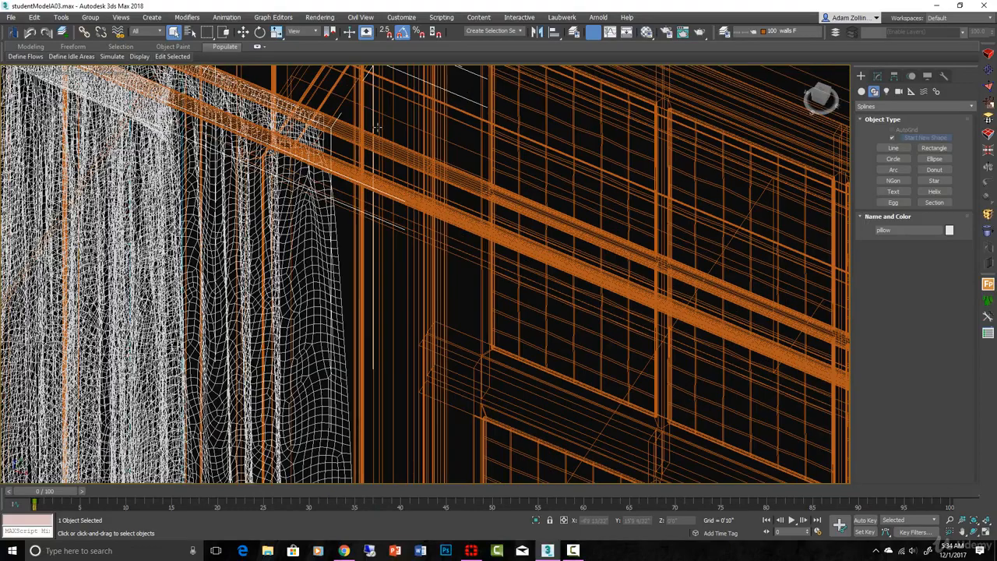
pyautogui.click(323, 179)
pyautogui.click(366, 145)
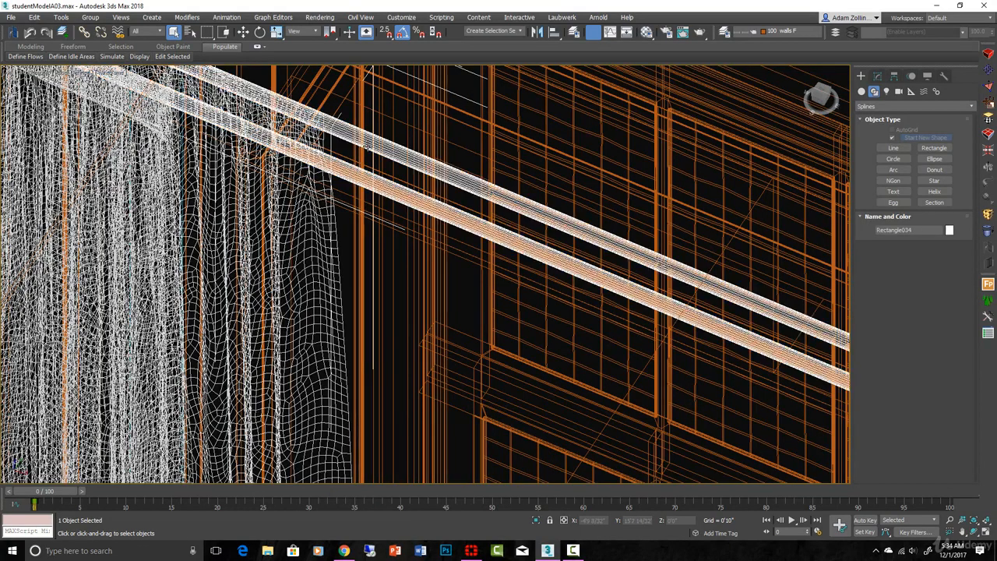
pyautogui.hotkey('alt', 'q')
pyautogui.scroll(-3, 378, 151)
pyautogui.keyDown('alt'); pyautogui.moveTo(378, 151); pyautogui.dragTo(452, 176, button='middle'); pyautogui.keyUp('alt')
pyautogui.press('F3')
pyautogui.scroll(10, 397, 207)
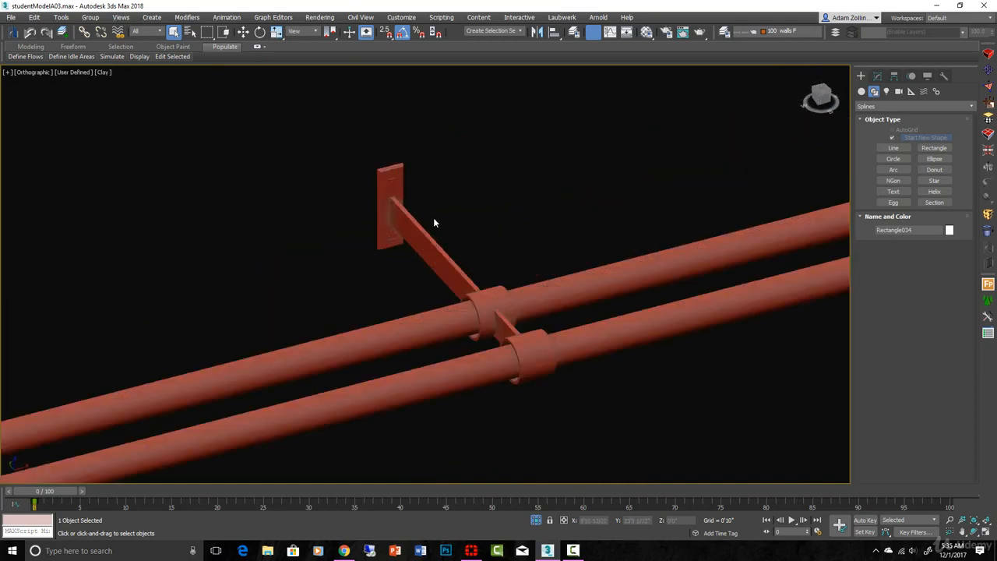
# Step: Inspect the isolated curtain rod and its brackets, return to the top view fitted to the rod and end the isolation
pyautogui.scroll(-6, 435, 219)
pyautogui.scroll(-5, 462, 240)
pyautogui.keyDown('alt'); pyautogui.moveTo(426, 247); pyautogui.dragTo(387, 265, button='middle'); pyautogui.keyUp('alt')
pyautogui.scroll(5, 270, 394)
pyautogui.moveTo(448, 281); pyautogui.dragTo(313, 356, button='middle')
pyautogui.scroll(-3, 517, 279)
pyautogui.moveTo(517, 279); pyautogui.dragTo(344, 364, button='middle')
pyautogui.press('t')
pyautogui.press('z')
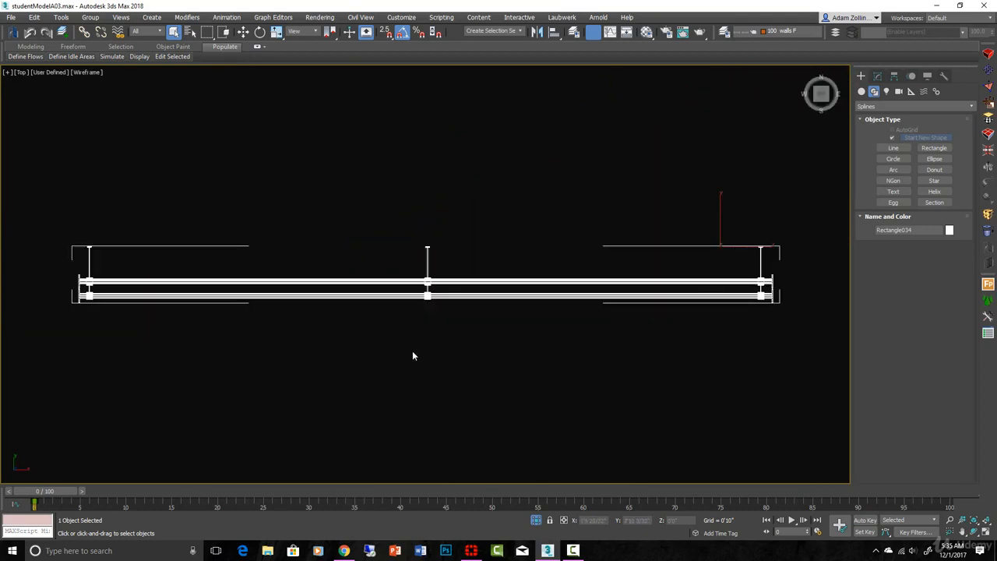
pyautogui.click(536, 520)
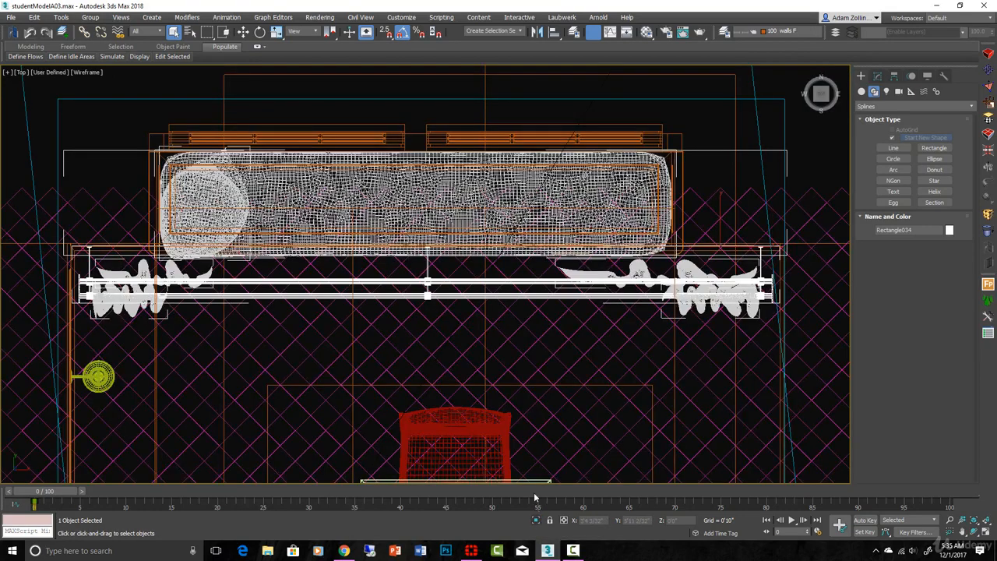
# Step: Draw a straight horizontal line in front of the curtain rod's right half, rendered in the viewport as a radial tube 0'1" thick with 12 sides
pyautogui.click(896, 148)
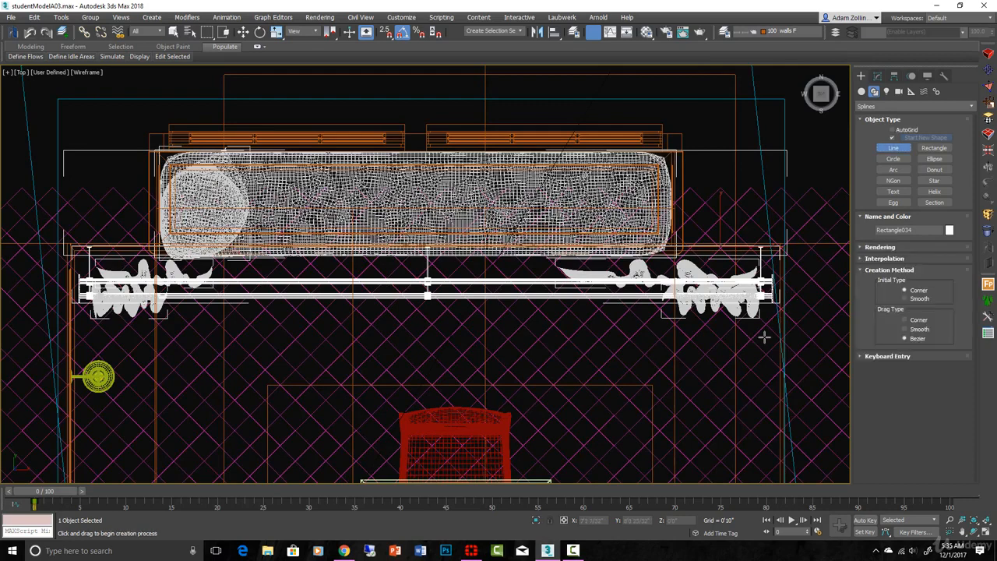
pyautogui.click(765, 336)
pyautogui.click(422, 337)
pyautogui.rightClick(459, 320)
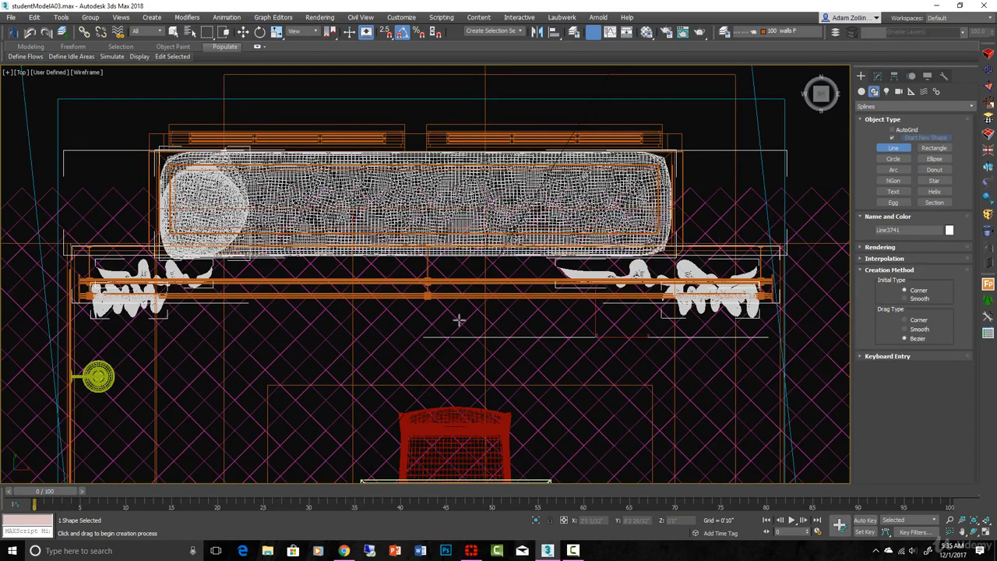
pyautogui.click(935, 248)
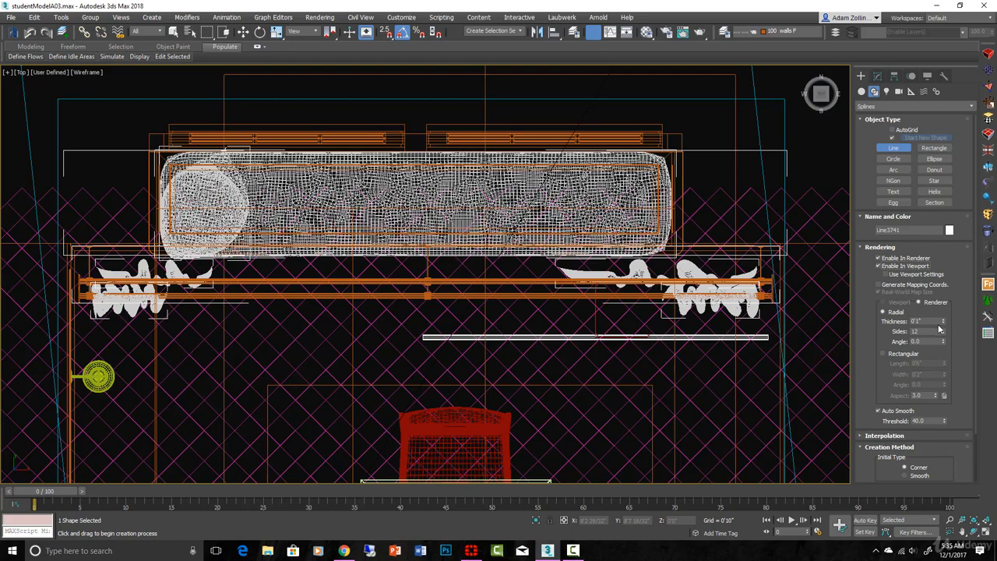
# Step: Convert the tube-shaped line in front of the curtain rod to an Editable Poly
pyautogui.scroll(3, 473, 346)
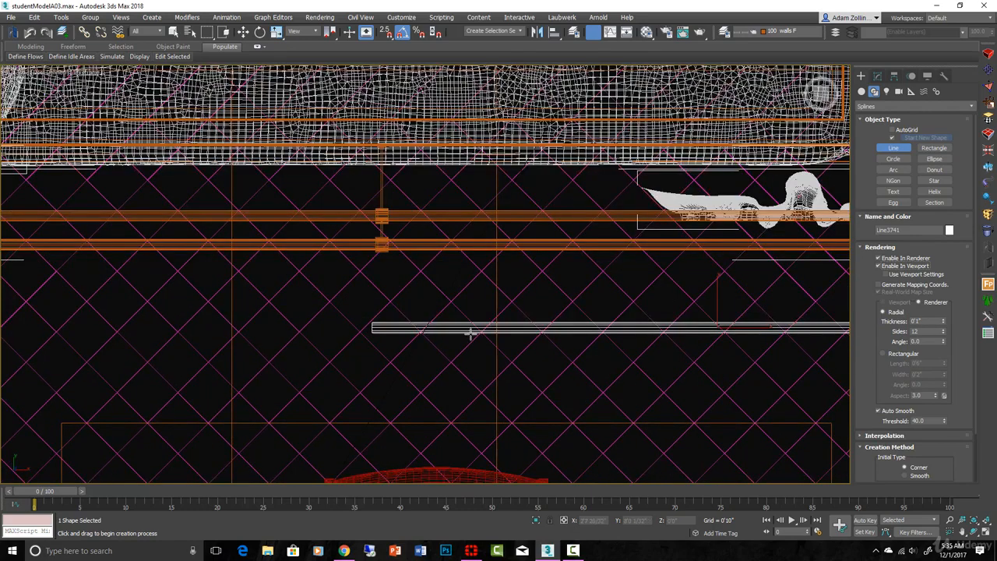
pyautogui.rightClick(470, 326)
pyautogui.rightClick(510, 328)
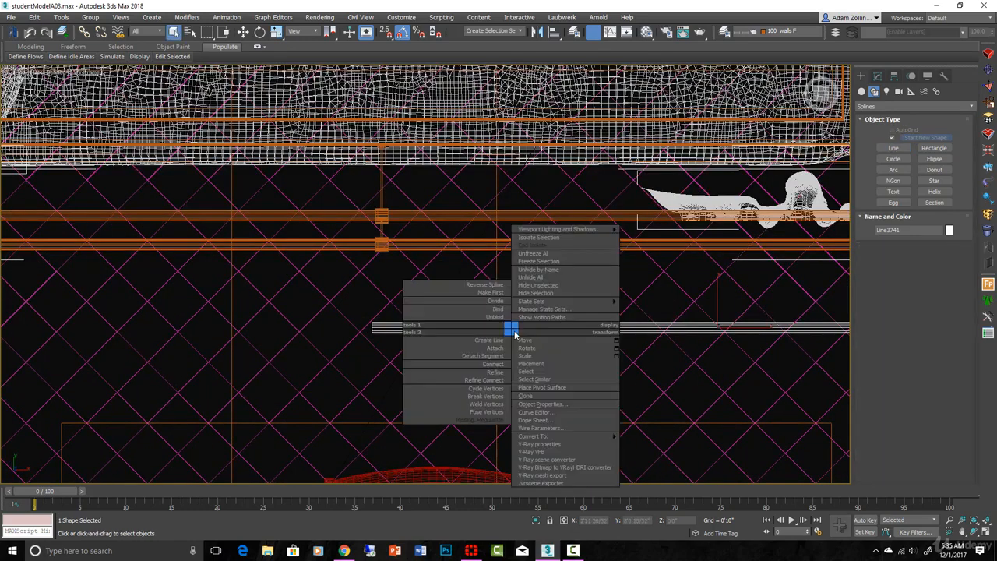
pyautogui.moveTo(617, 445)
pyautogui.click(653, 451)
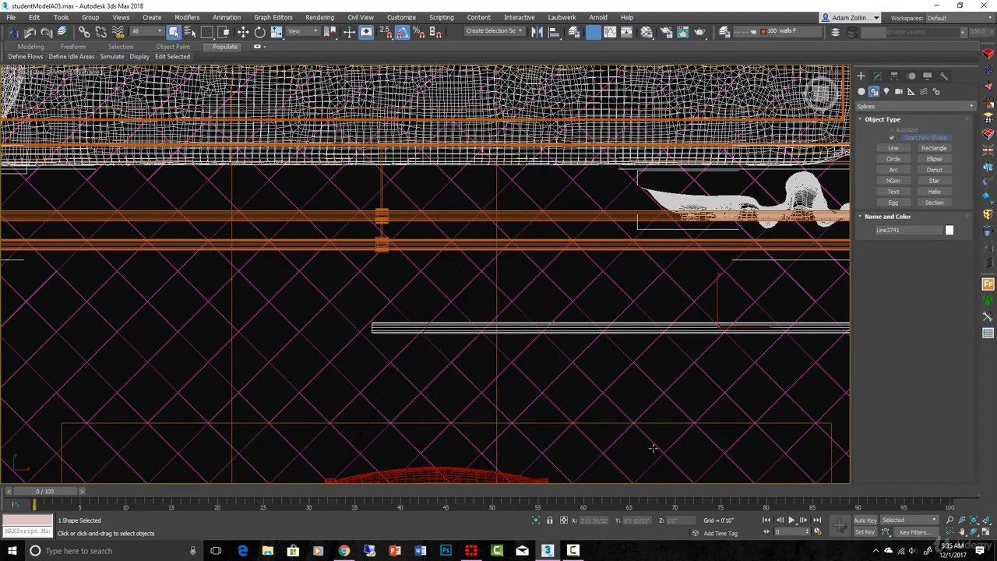
# Step: Export only the selected tube as an FBX file with the user-defined export preset
pyautogui.click(12, 18)
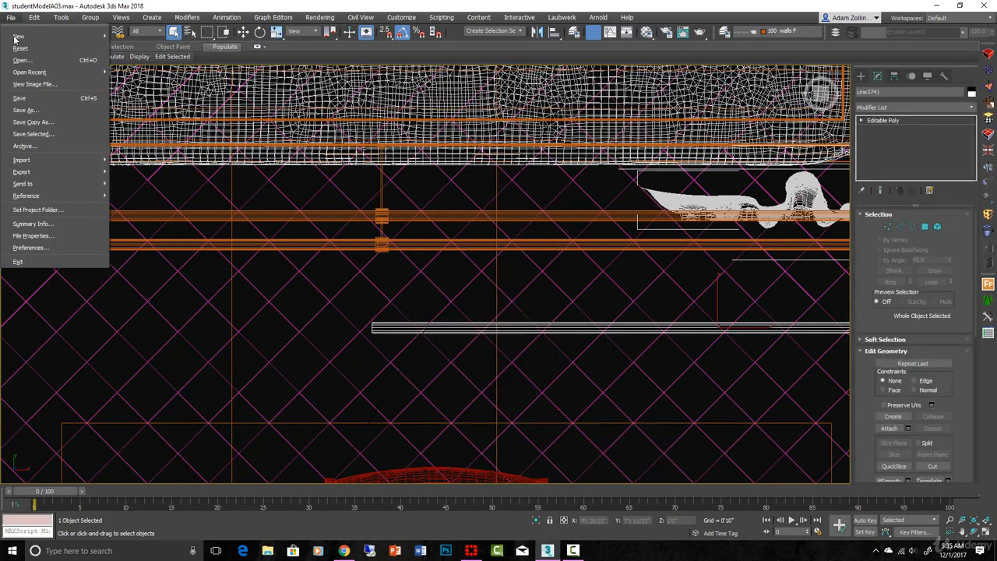
pyautogui.moveTo(67, 176)
pyautogui.click(134, 179)
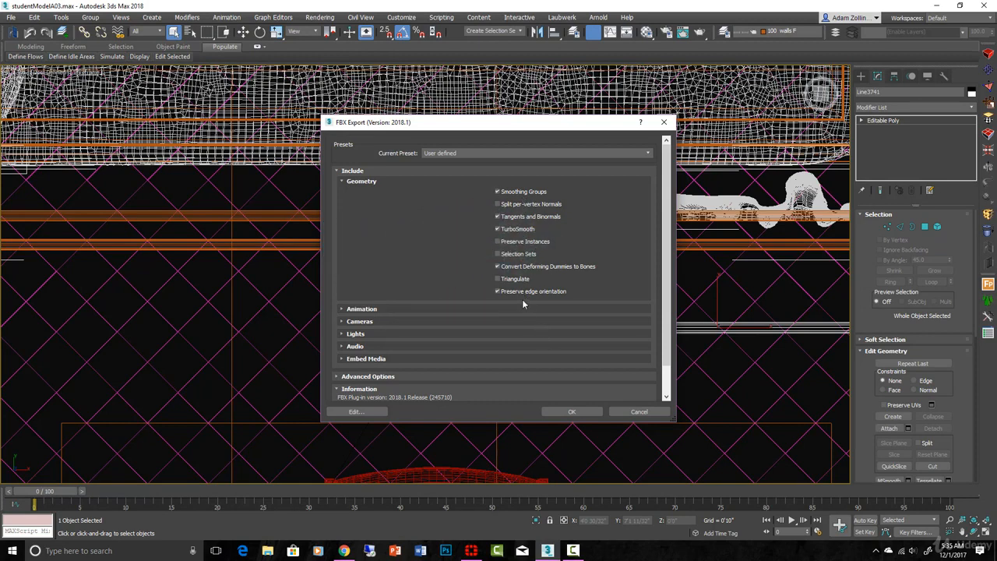
pyautogui.click(573, 413)
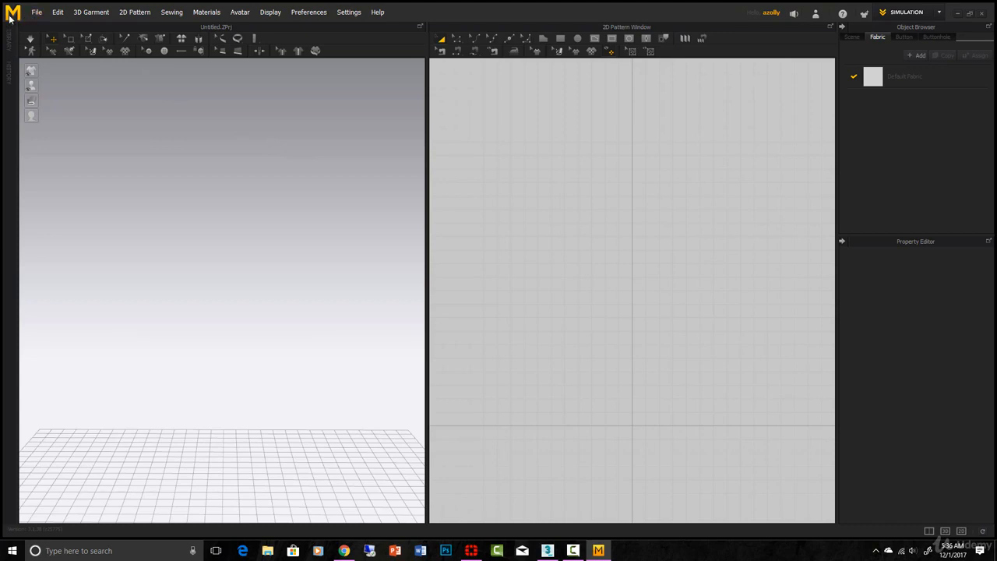
# Step: Switch to Marvelous Designer and import the exported FBX tube with the scale set to inches
pyautogui.click(35, 15)
pyautogui.moveTo(78, 100)
pyautogui.click(119, 129)
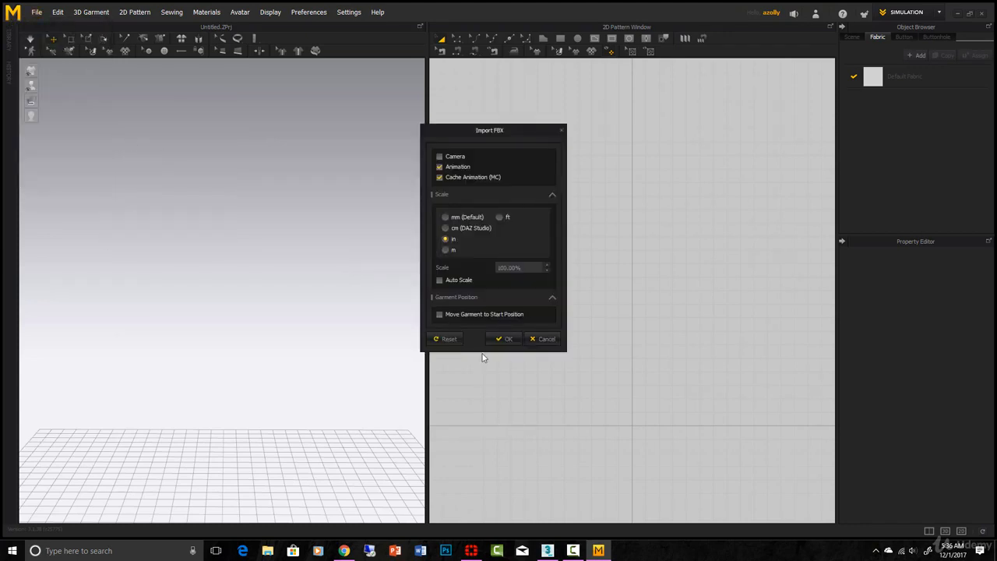
pyautogui.click(503, 339)
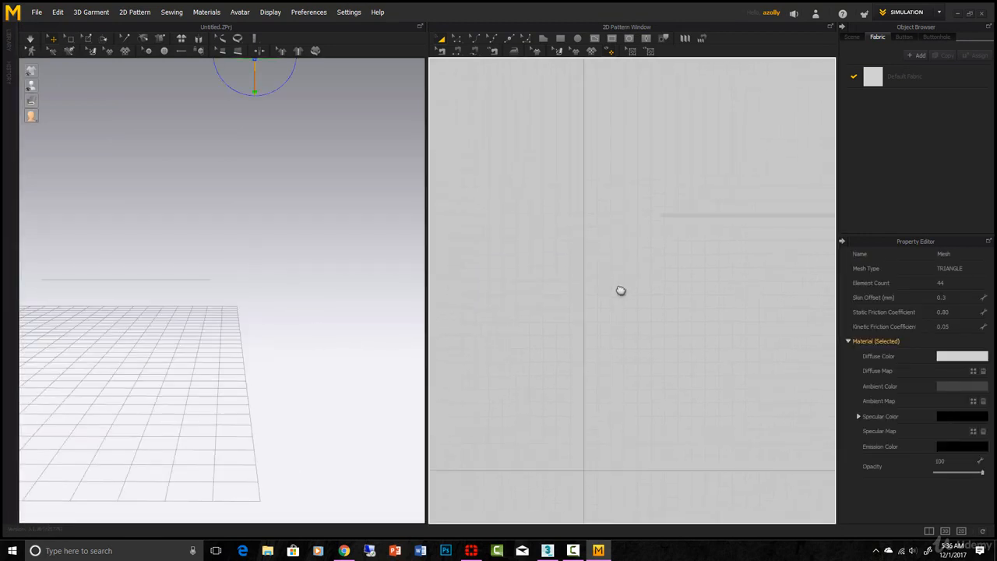
# Step: Draw two thin horizontal rectangle patterns, one above the other and each about 36.5 in long, above the right part of the tube's shadow
pyautogui.moveTo(621, 289); pyautogui.dragTo(637, 274, button='middle')
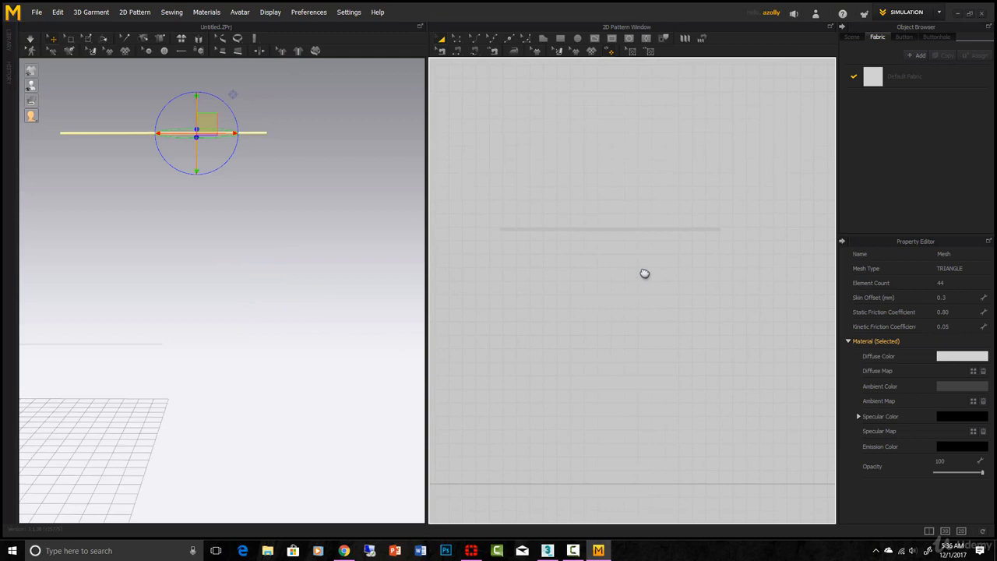
pyautogui.scroll(2, 639, 151)
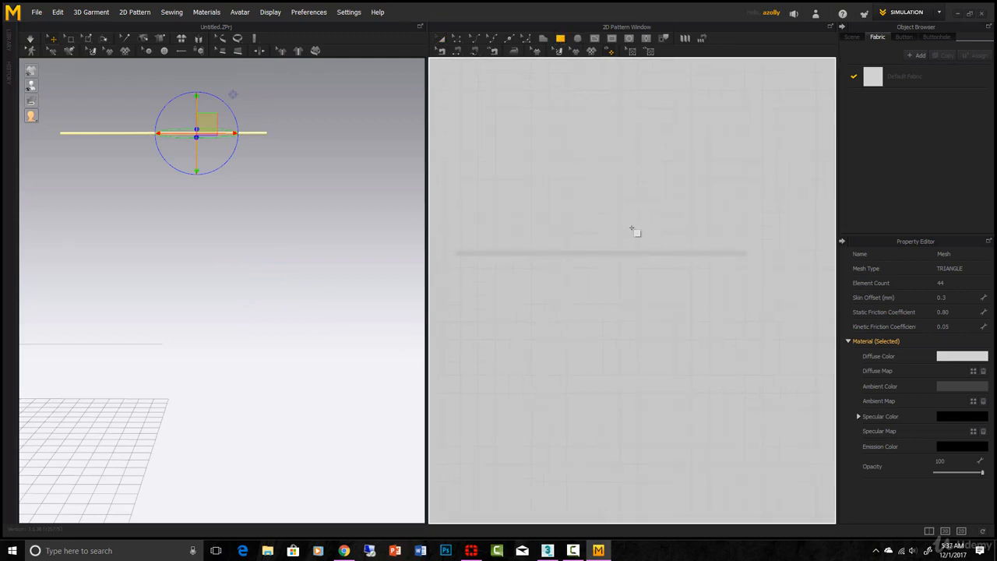
pyautogui.moveTo(595, 245); pyautogui.dragTo(746, 243)
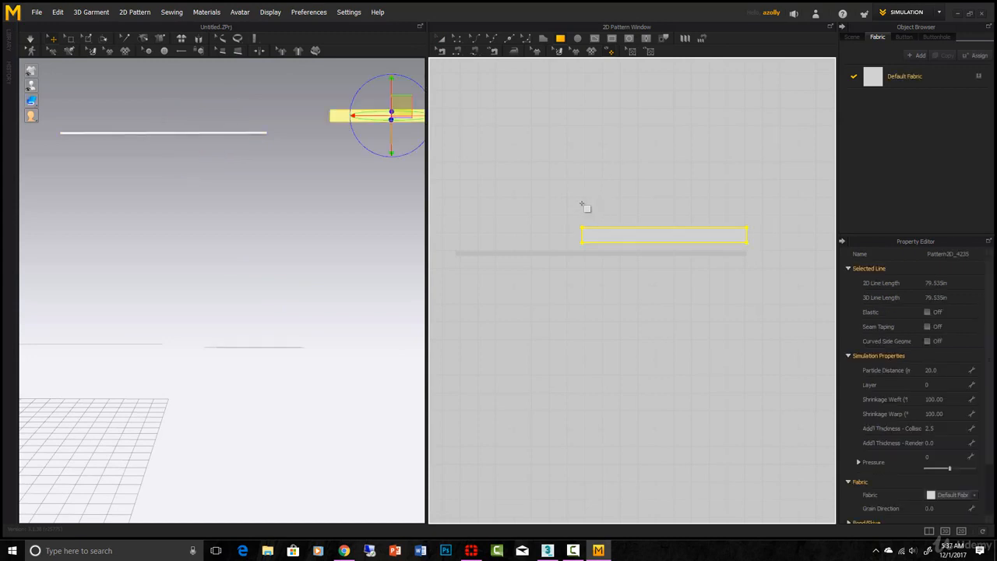
pyautogui.moveTo(581, 204); pyautogui.dragTo(747, 219)
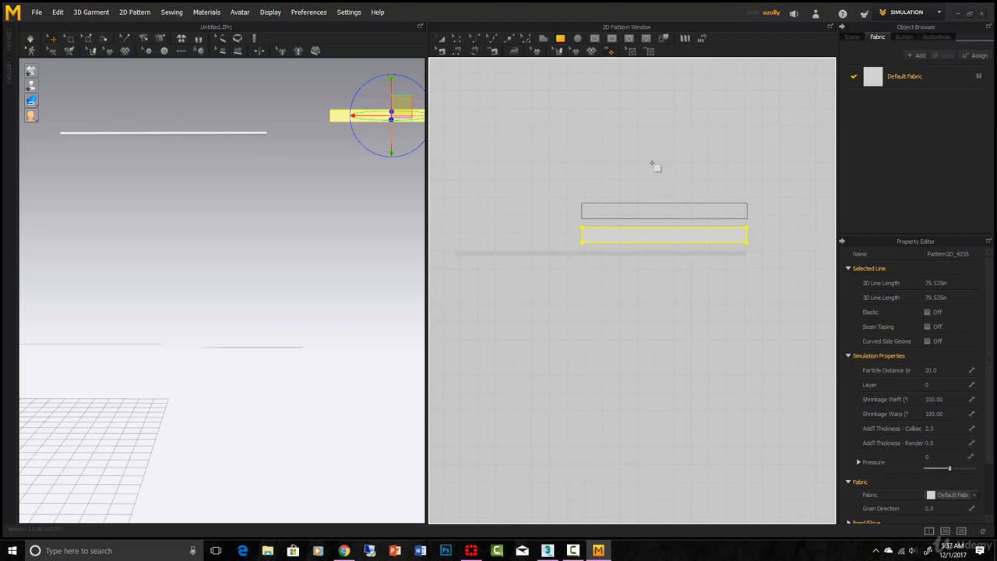
# Step: Sew the two facing long edges of the rectangles together, and sew their outer long edges to each other
pyautogui.click(458, 51)
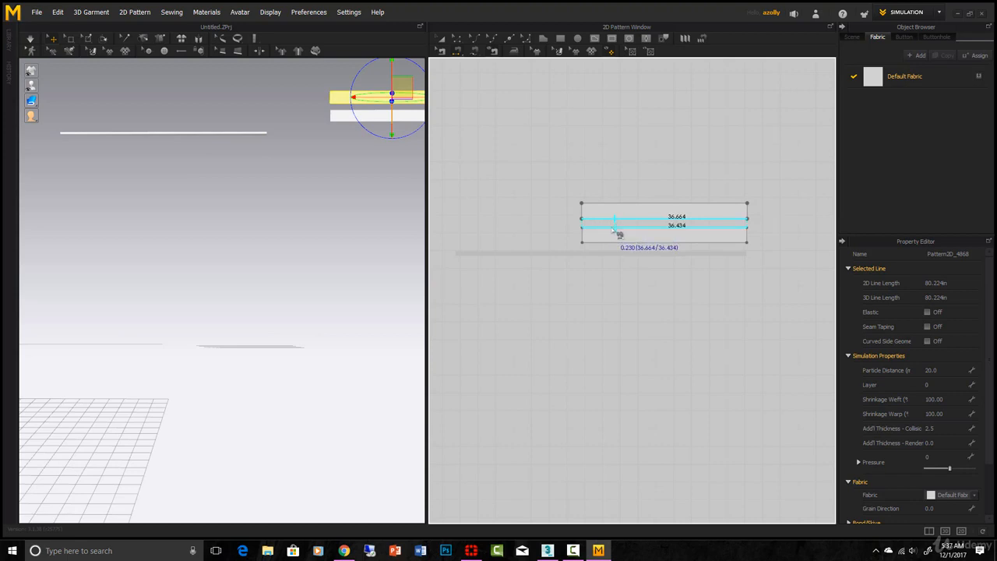
pyautogui.click(628, 186)
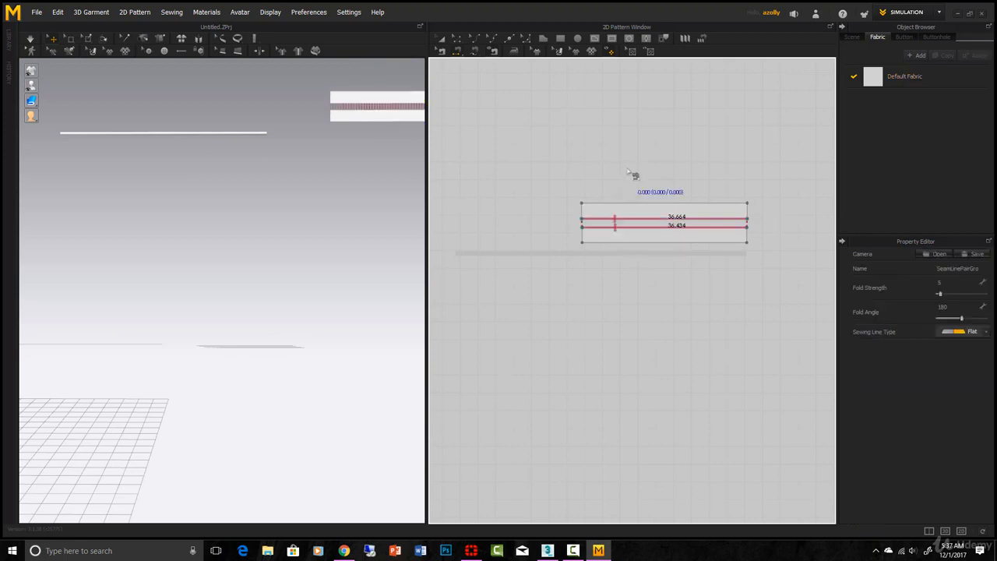
pyautogui.click(618, 204)
pyautogui.click(619, 242)
# Step: Try to move the upper strip away from the lower one in the 3D window
pyautogui.moveTo(270, 137); pyautogui.dragTo(261, 244, button='middle')
pyautogui.scroll(-1, 280, 247)
pyautogui.moveTo(310, 264); pyautogui.dragTo(240, 279, button='right')
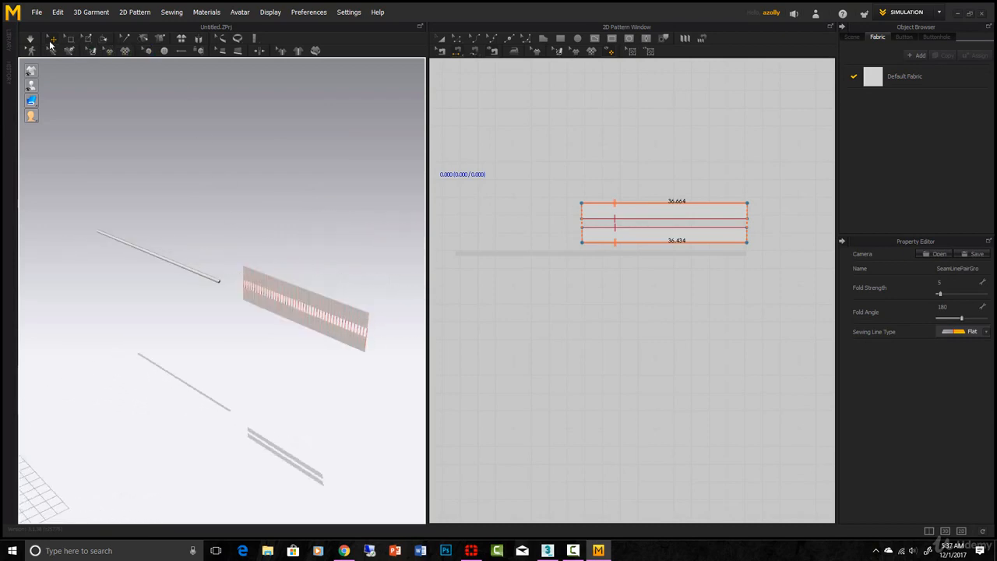
pyautogui.click(321, 245)
pyautogui.click(326, 306)
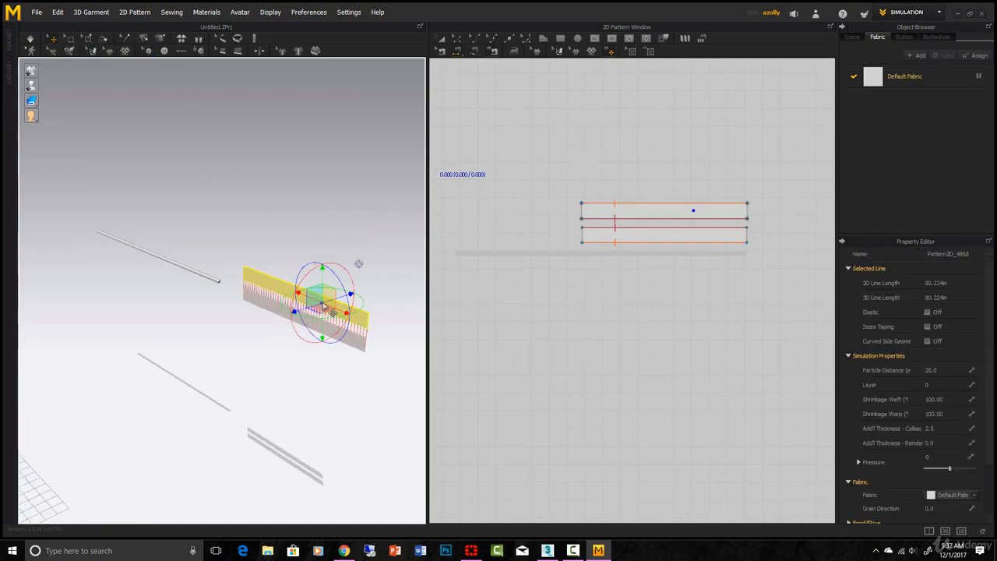
pyautogui.scroll(1, 322, 299)
pyautogui.moveTo(325, 307); pyautogui.dragTo(291, 287)
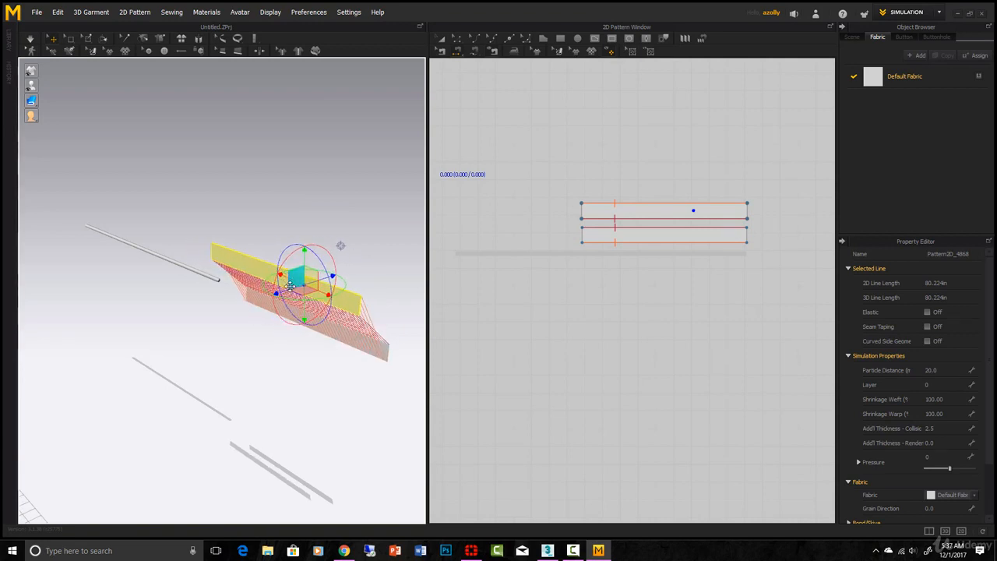
pyautogui.press('space')
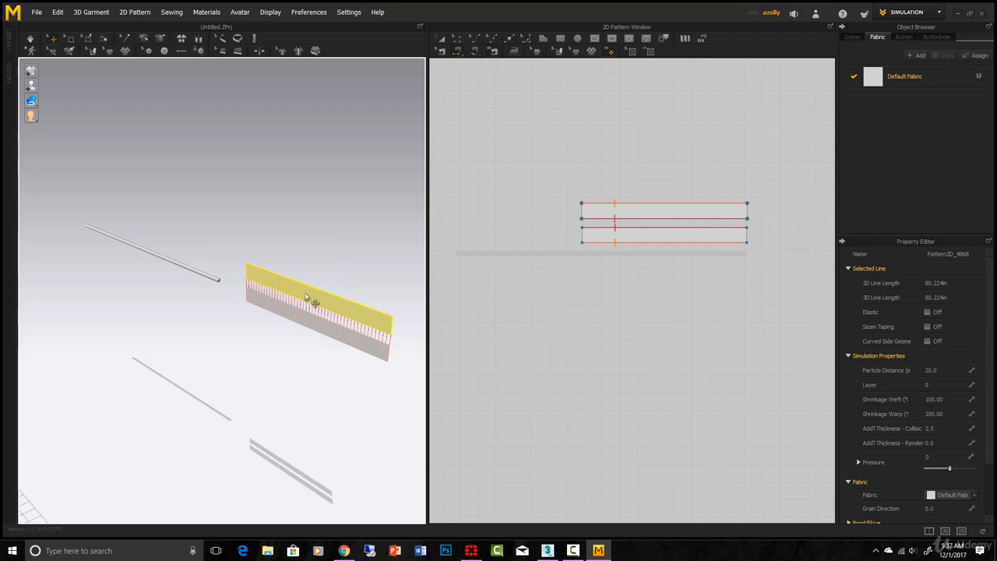
# Step: Position the two sewn strips in 3D on opposite sides of the imported rod and select both strips
pyautogui.click(304, 293)
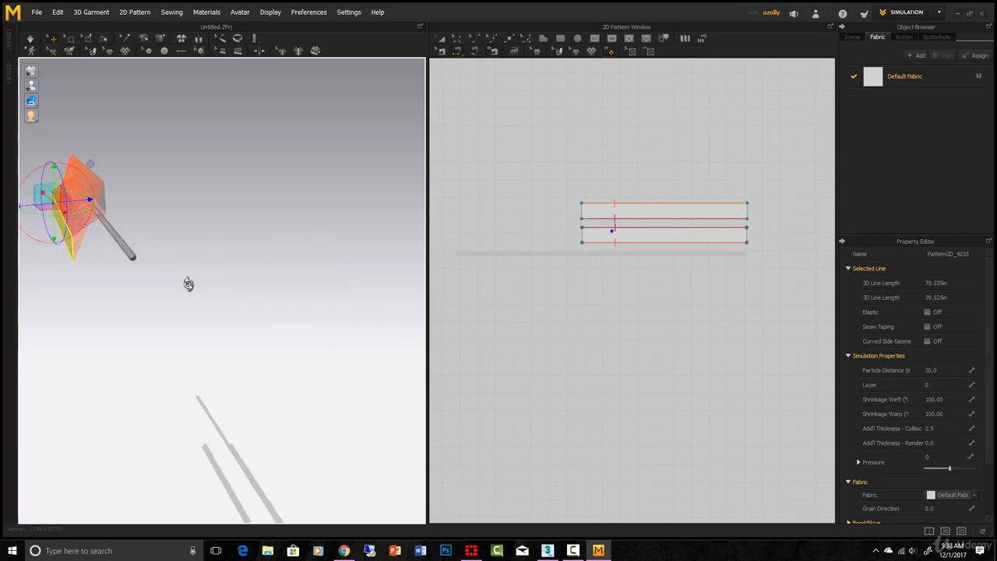
pyautogui.moveTo(189, 285)
pyautogui.mouseDown(button='right')
pyautogui.moveTo(221, 340)
pyautogui.moveTo(226, 313)
pyautogui.moveTo(203, 291)
pyautogui.mouseUp(button='right')
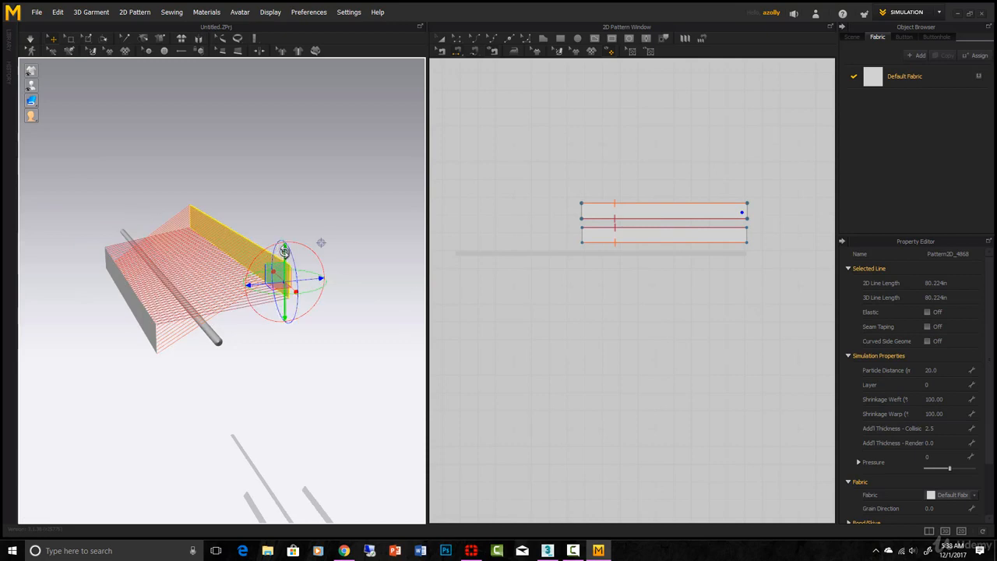
pyautogui.moveTo(282, 367); pyautogui.dragTo(269, 326, button='right')
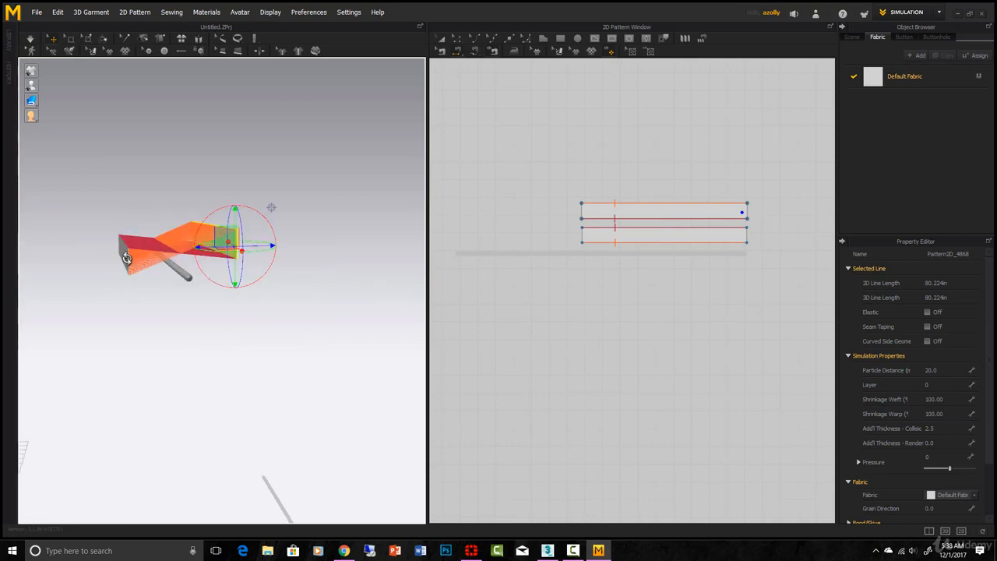
pyautogui.keyDown('shift'); pyautogui.click(126, 258); pyautogui.keyUp('shift')
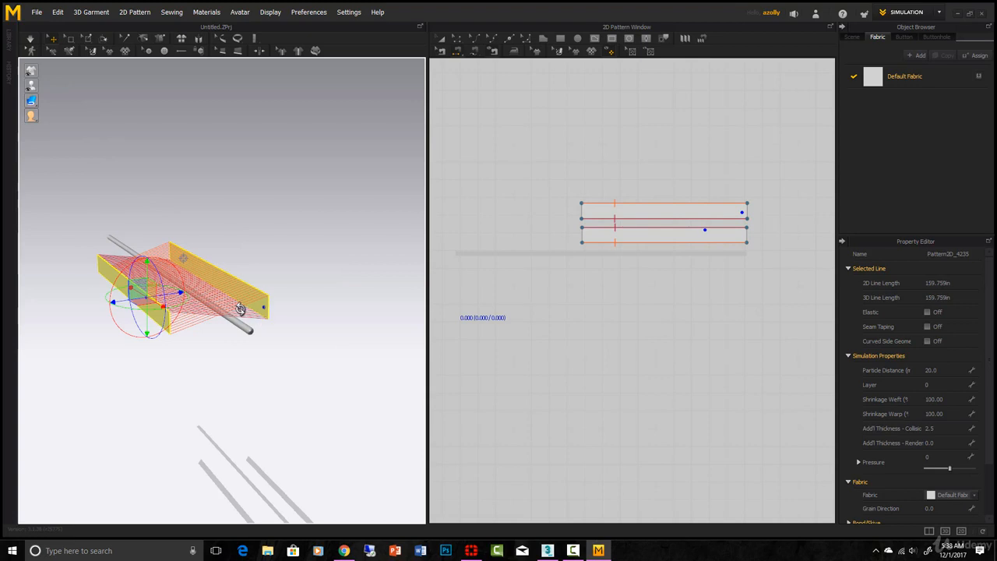
pyautogui.scroll(3, 242, 308)
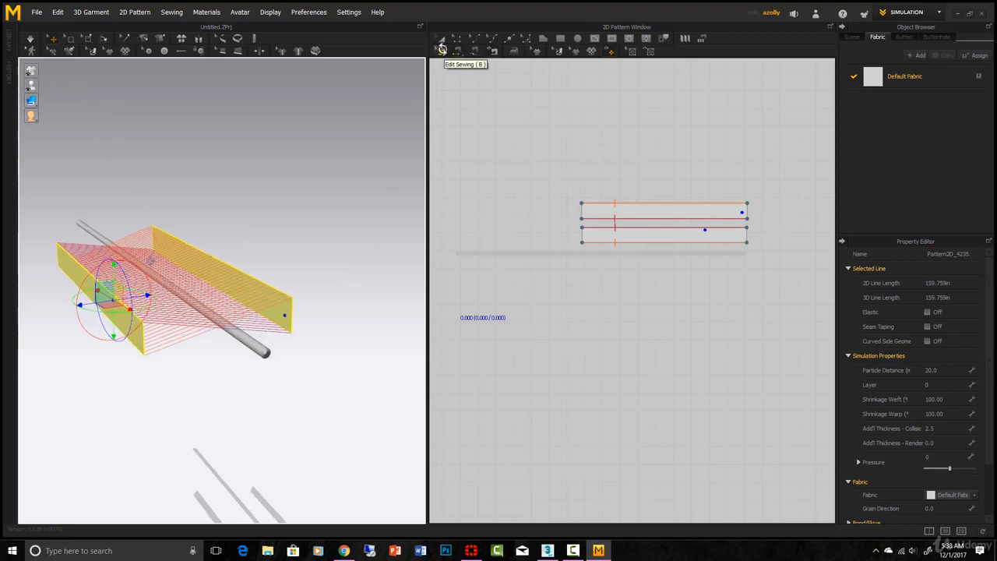
# Step: Remove the existing seams and re-sew the two strips, joining their lower long edges together and their upper long edges together
pyautogui.click(442, 49)
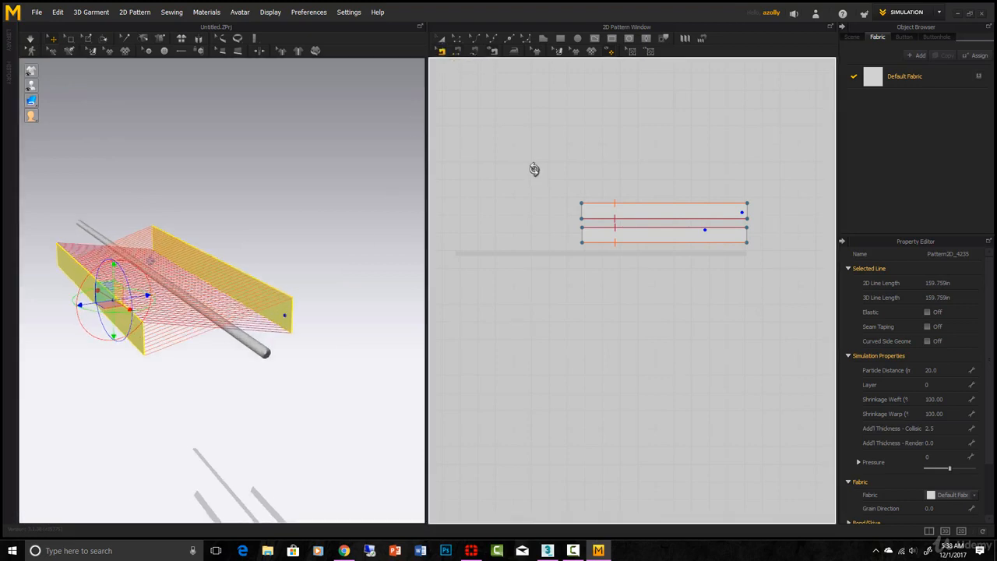
pyautogui.click(616, 222)
pyautogui.press('Delete')
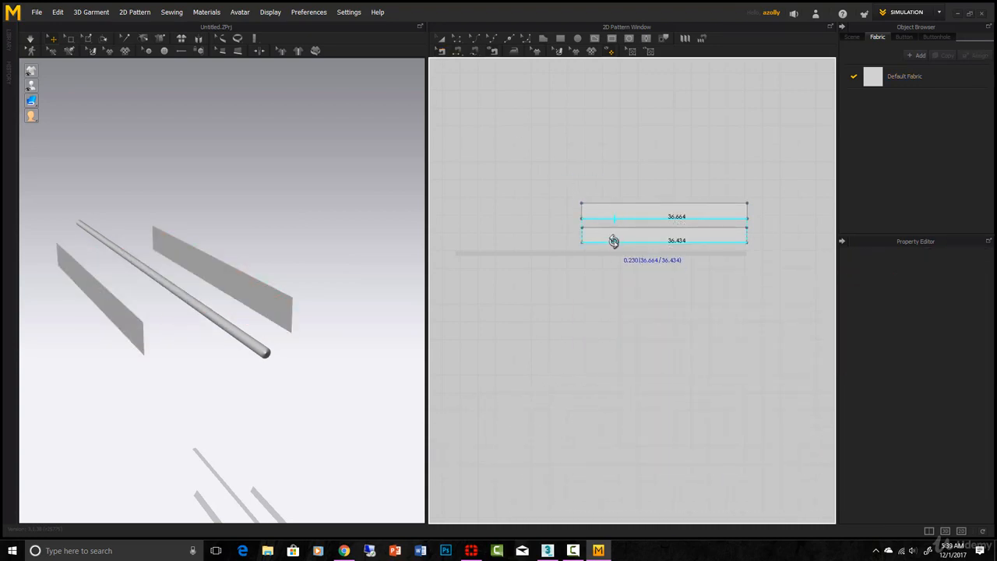
pyautogui.click(616, 242)
pyautogui.click(616, 205)
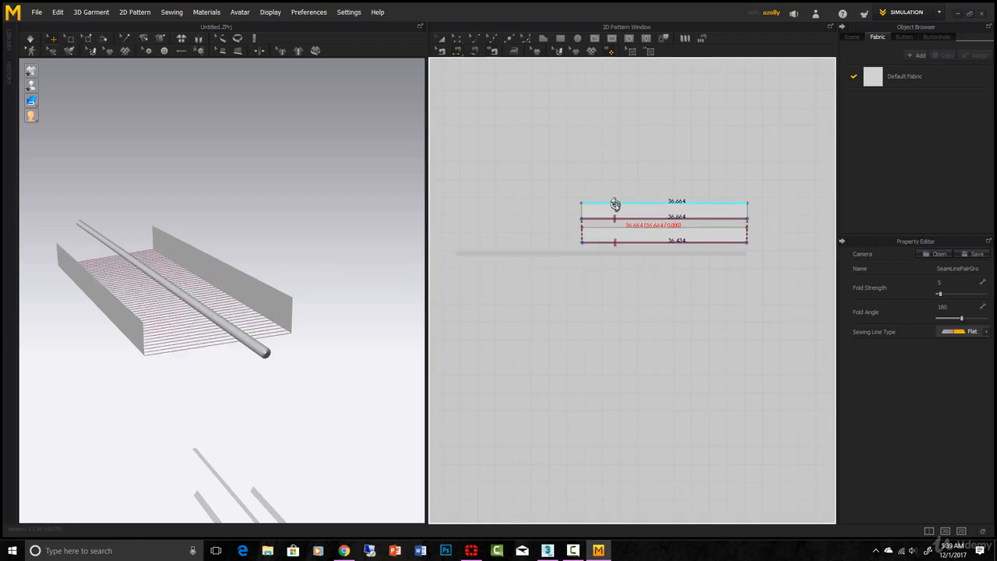
pyautogui.click(614, 226)
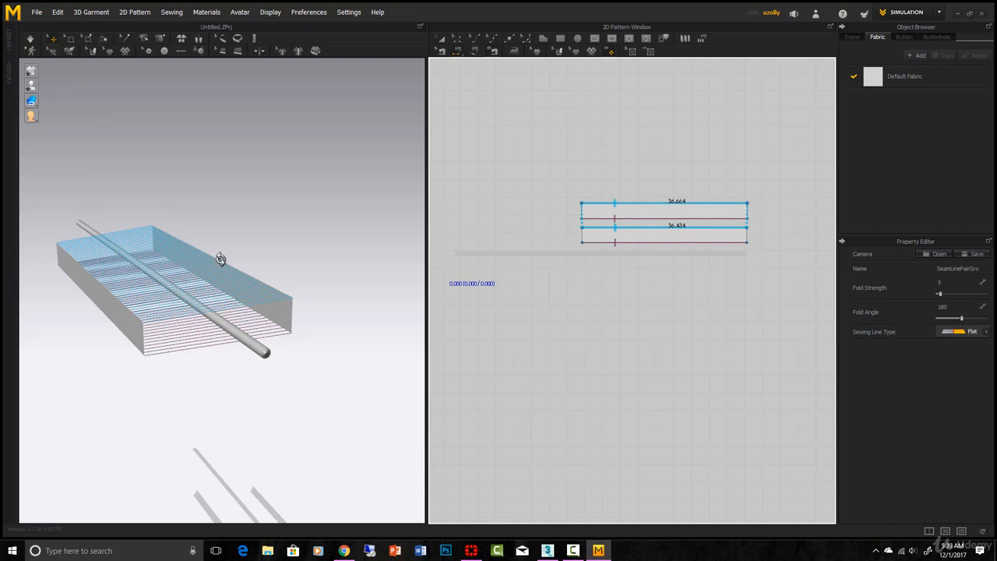
# Step: Try simulating the re-sewn strips around the rod, and undo the drape
pyautogui.click(32, 38)
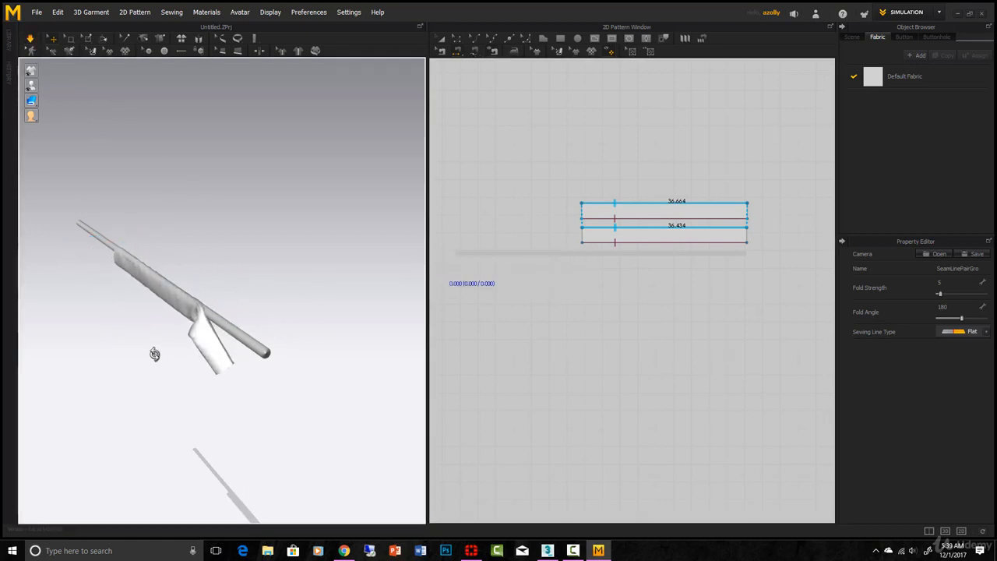
pyautogui.scroll(3, 199, 360)
pyautogui.scroll(-1, 200, 359)
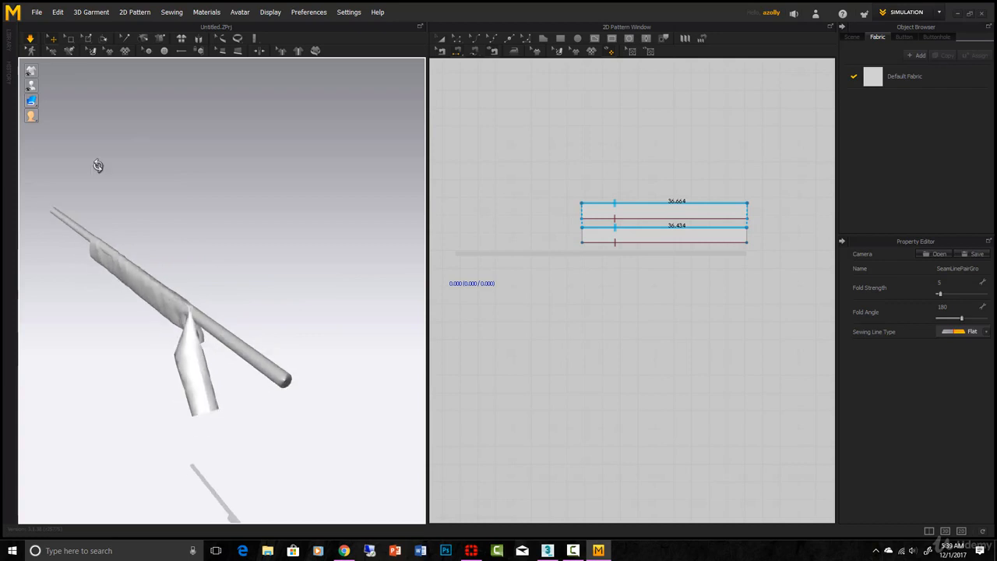
pyautogui.click(30, 39)
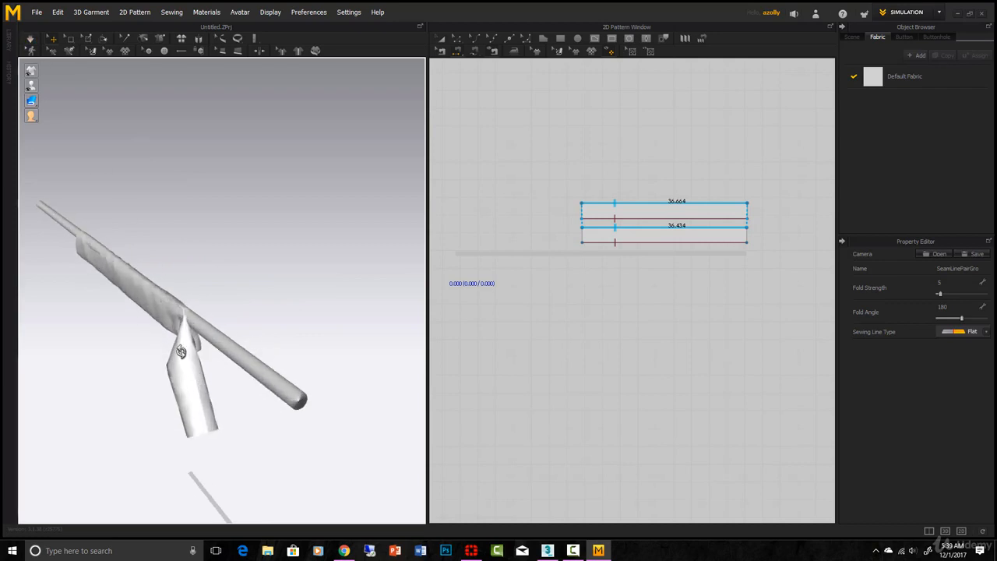
pyautogui.rightClick(181, 352)
# Step: Move both strips closer to the rod from opposite sides and simulate them into a loop around it
pyautogui.click(237, 192)
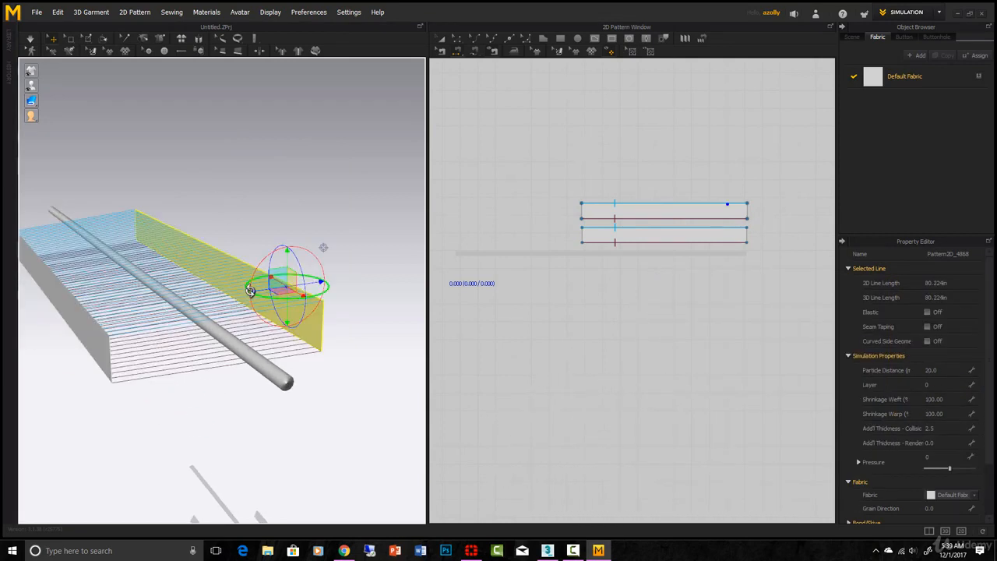
pyautogui.moveTo(257, 290); pyautogui.dragTo(212, 300)
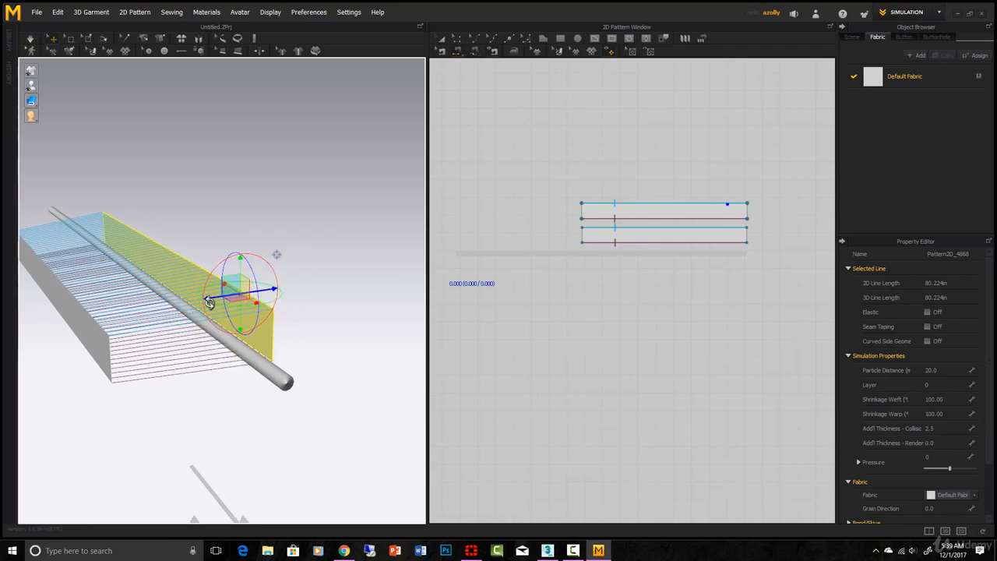
pyautogui.click(70, 311)
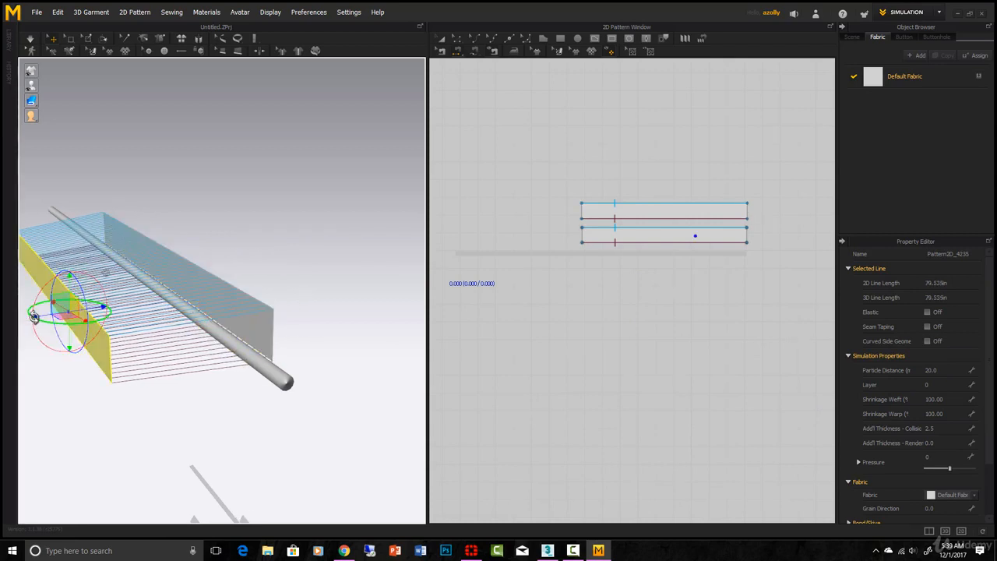
pyautogui.moveTo(95, 314); pyautogui.dragTo(141, 310)
pyautogui.moveTo(141, 309); pyautogui.dragTo(180, 354, button='right')
pyautogui.press('space')
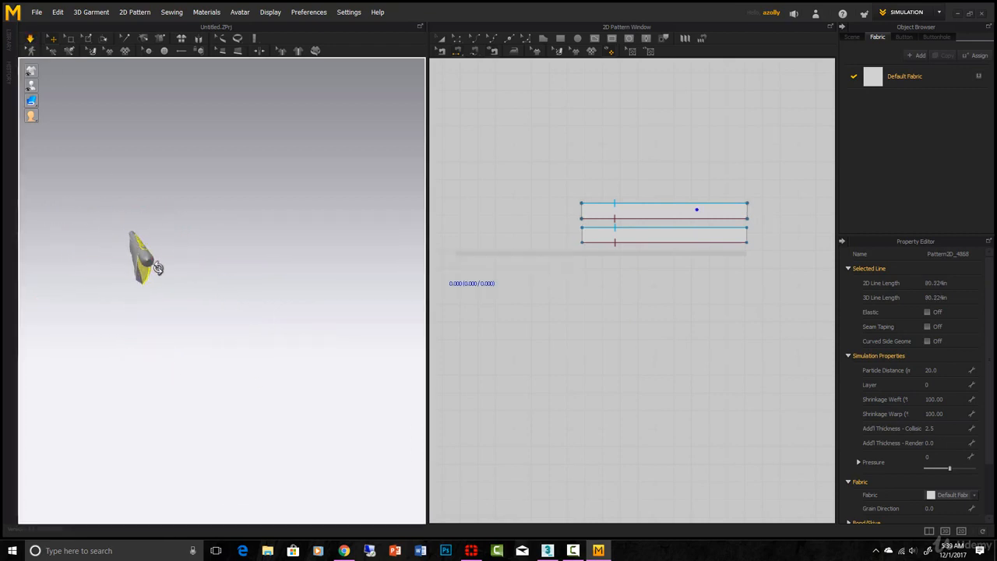
pyautogui.moveTo(156, 269); pyautogui.dragTo(718, 274, button='right')
# Step: Draw a tall rectangle pattern about 36.9 in wide beneath the two strips as the curtain panel
pyautogui.scroll(-3, 715, 274)
pyautogui.scroll(2, 751, 300)
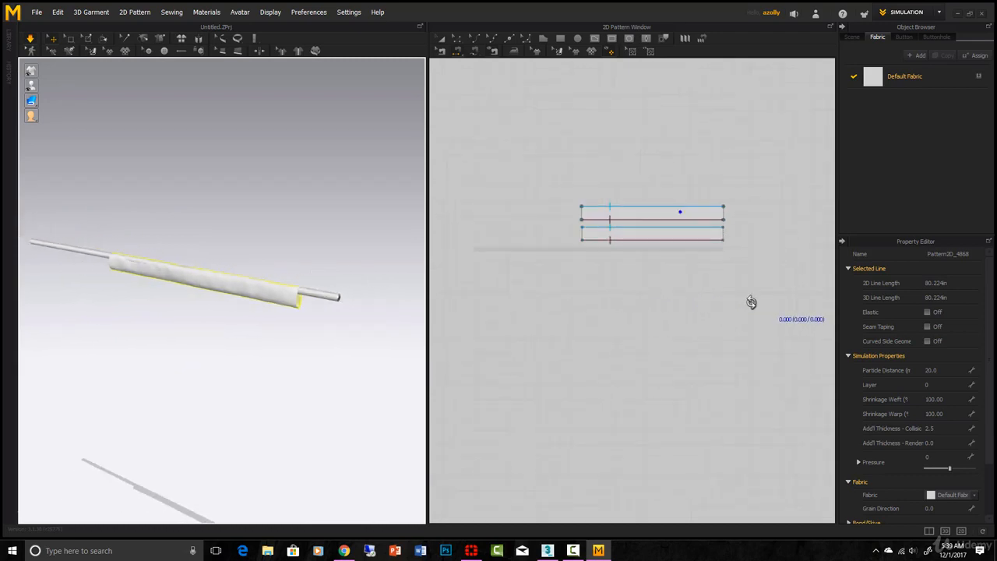
pyautogui.click(560, 39)
pyautogui.click(708, 218)
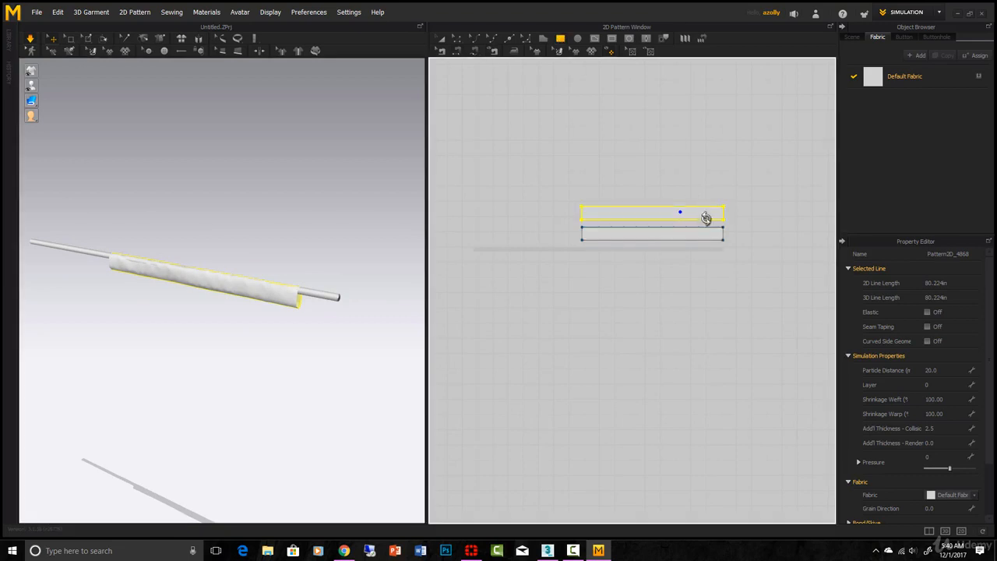
pyautogui.scroll(-2, 699, 286)
pyautogui.moveTo(699, 287); pyautogui.dragTo(639, 279, button='right')
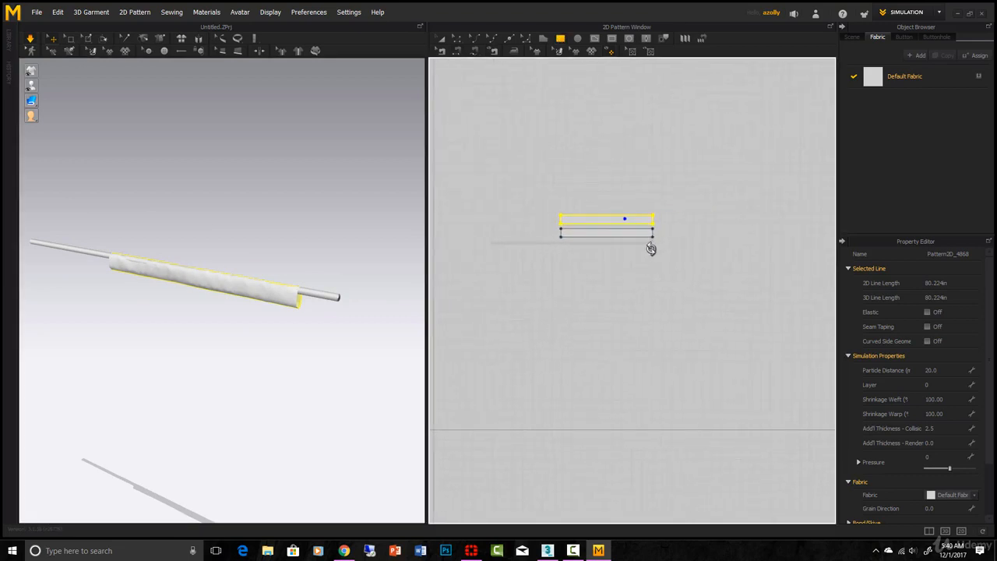
pyautogui.moveTo(652, 249); pyautogui.dragTo(560, 428)
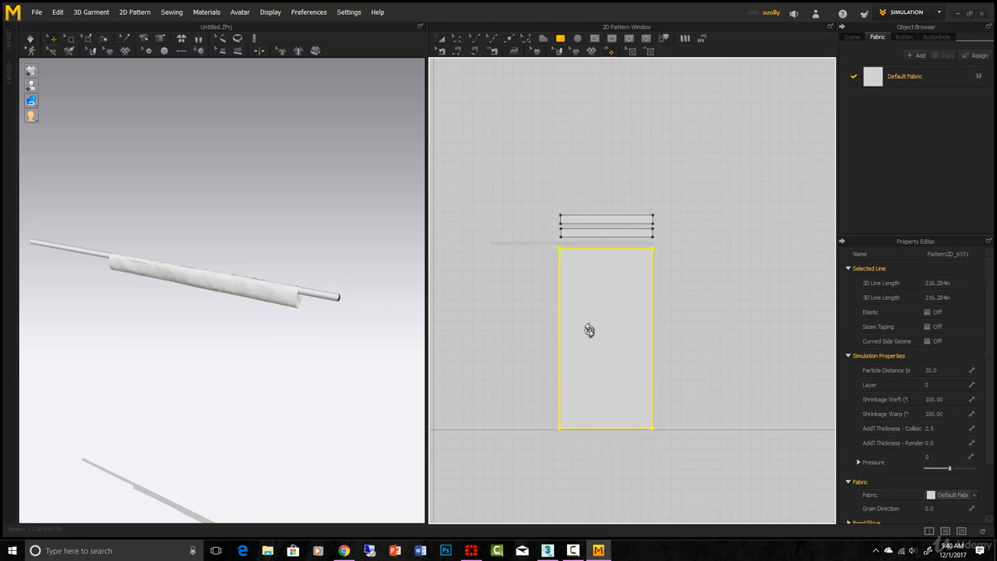
# Step: Move the curtain panel in the 3D window so it hangs directly below the cloth loop on the rod
pyautogui.scroll(-3, 360, 284)
pyautogui.moveTo(345, 298); pyautogui.dragTo(275, 189, button='middle')
pyautogui.scroll(-1, 289, 218)
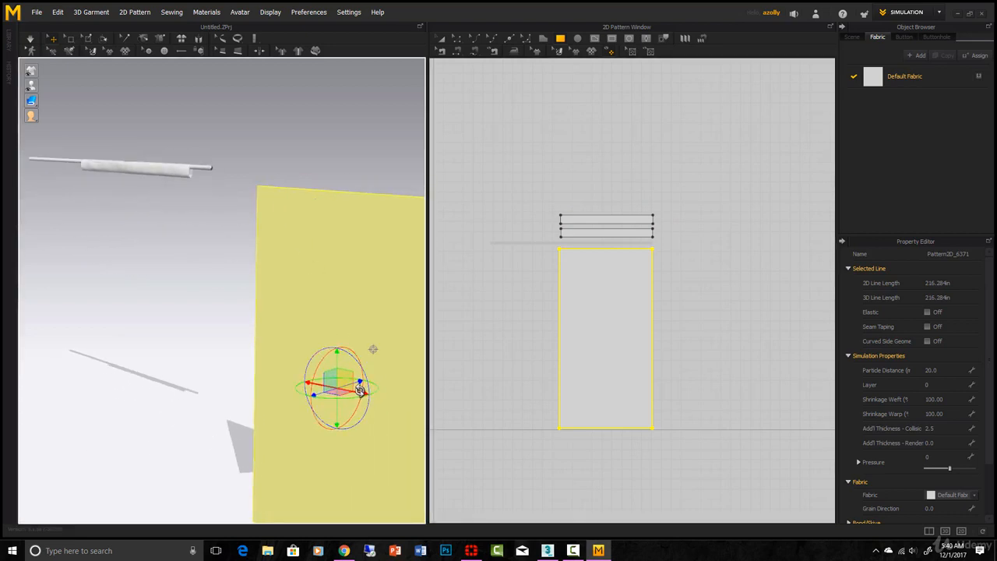
pyautogui.moveTo(360, 389); pyautogui.dragTo(139, 368)
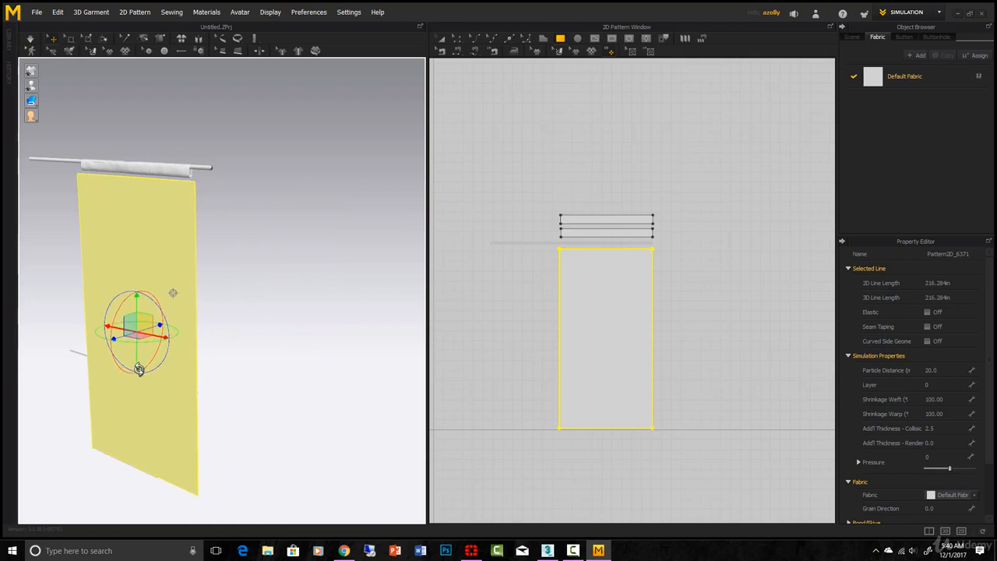
# Step: Sew the curtain panel's top edge to the lower long edge of the lower strip
pyautogui.scroll(5, 630, 215)
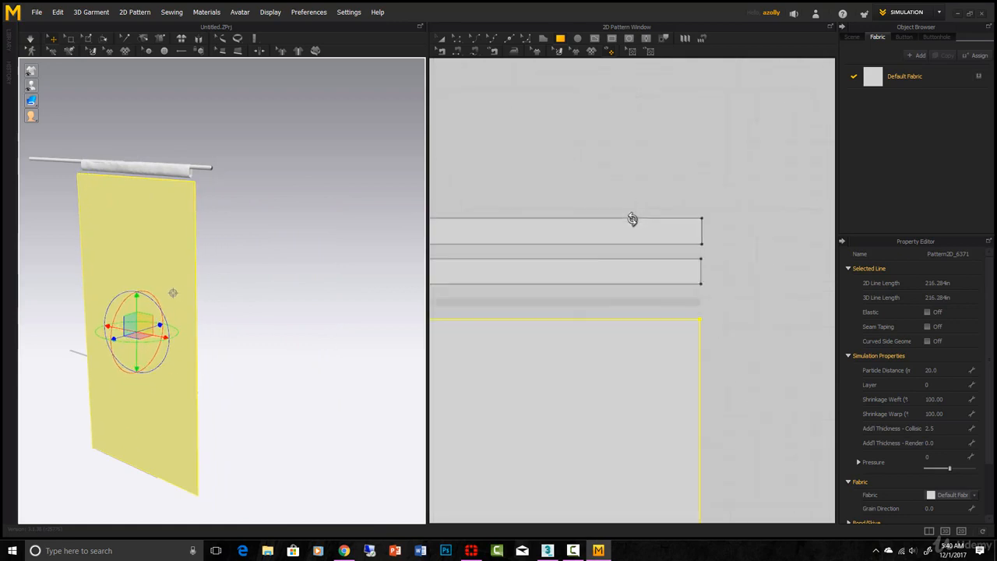
pyautogui.scroll(-2, 610, 254)
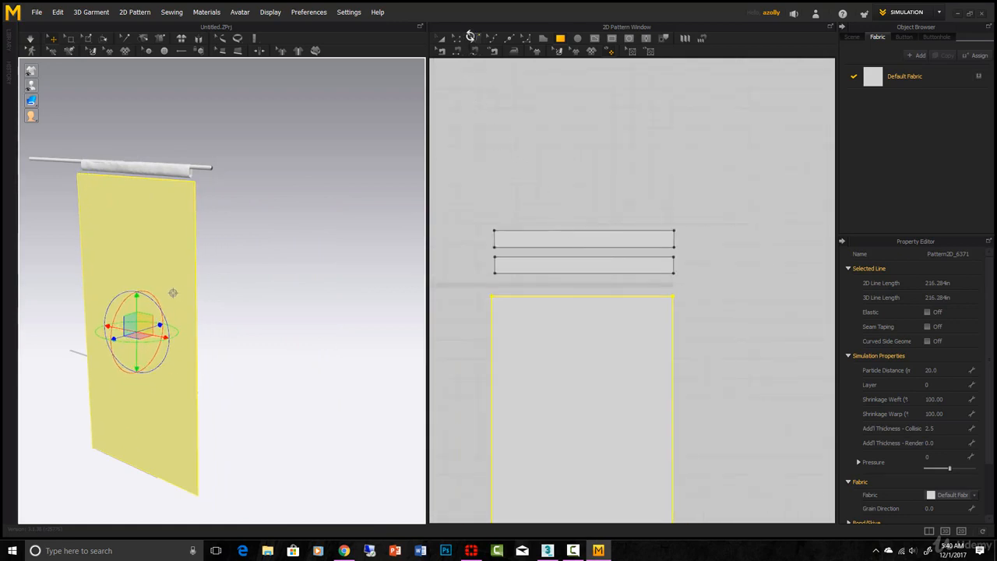
pyautogui.click(457, 51)
pyautogui.click(546, 295)
pyautogui.click(537, 273)
# Step: Try simulating the curtain panel hanging from the loop, and undo the drape
pyautogui.scroll(2, 190, 169)
pyautogui.scroll(2, 153, 109)
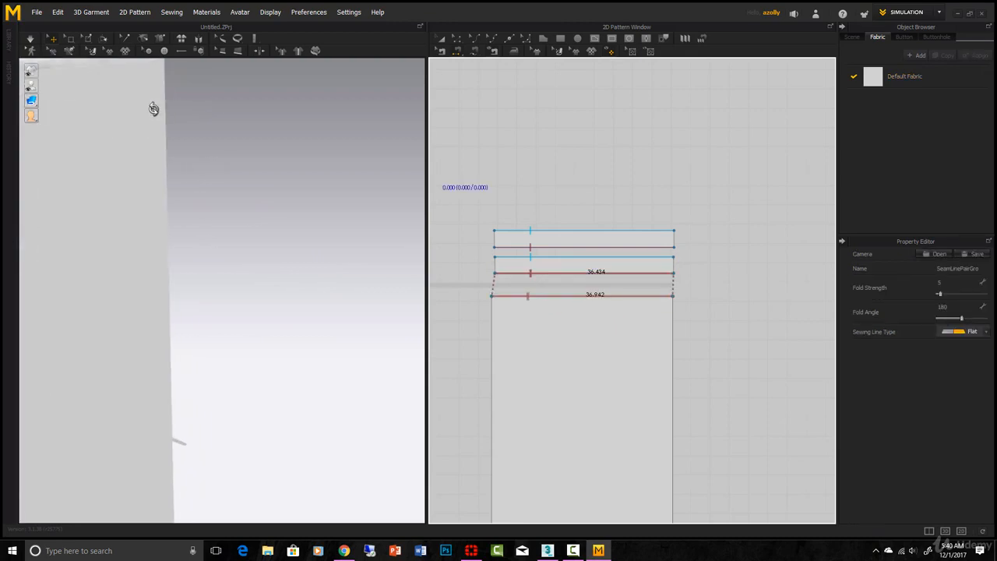
pyautogui.scroll(-4, 223, 152)
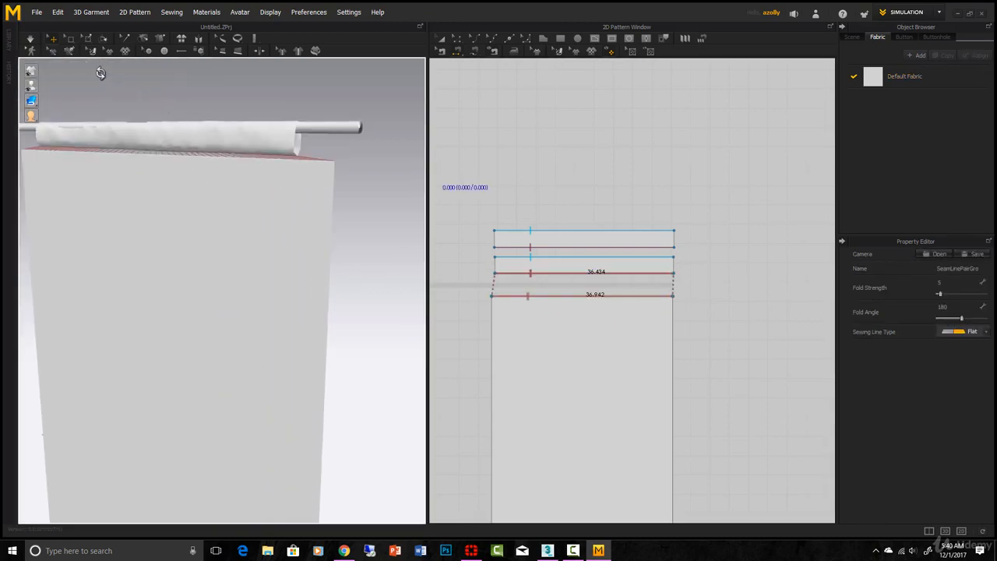
pyautogui.click(28, 39)
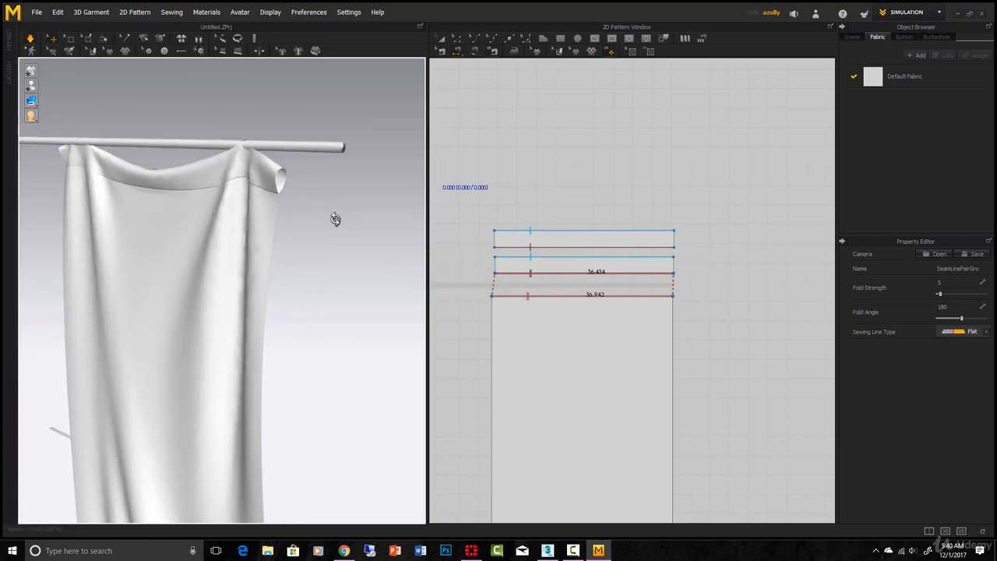
pyautogui.moveTo(335, 219); pyautogui.dragTo(363, 255, button='right')
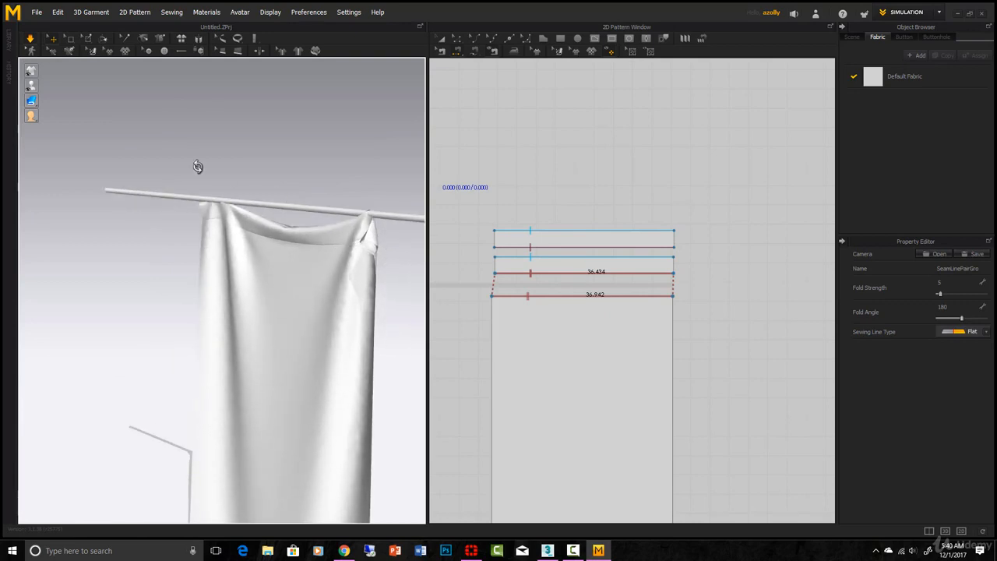
pyautogui.click(30, 39)
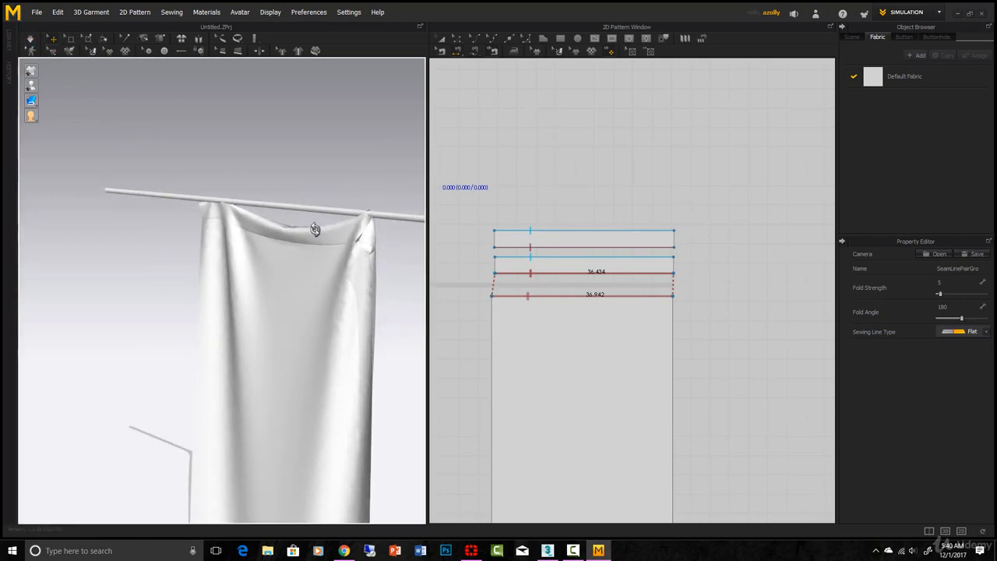
pyautogui.hotkey('ctrl', 'z')
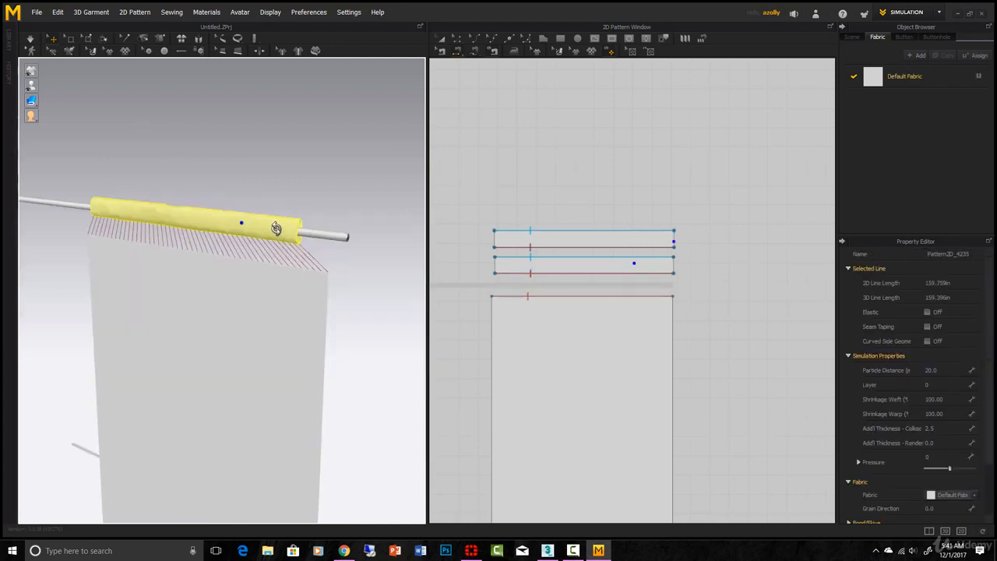
# Step: Strengthen both loop strips and simulate them around the rod
pyautogui.moveTo(276, 227); pyautogui.dragTo(285, 207, button='right')
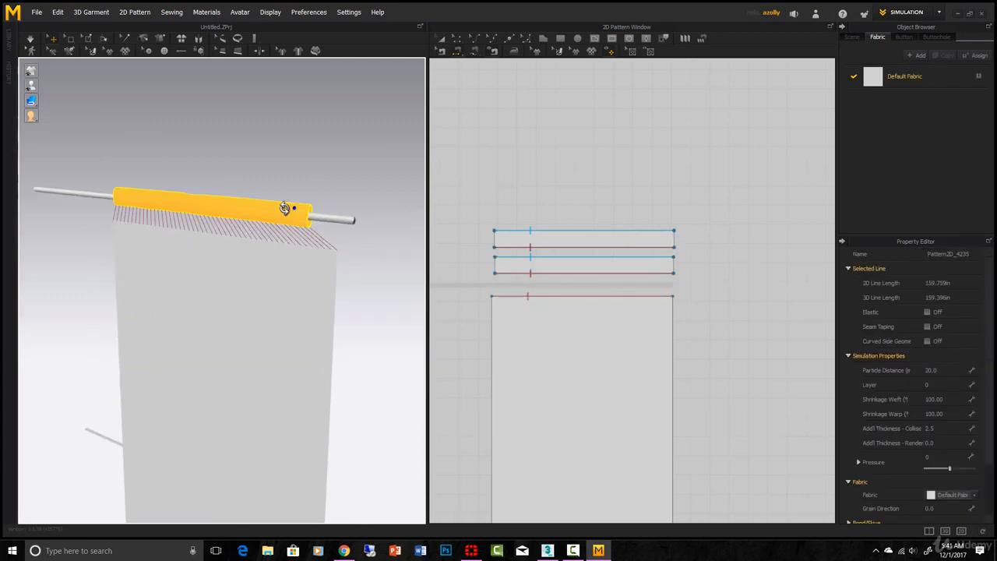
pyautogui.rightClick(284, 208)
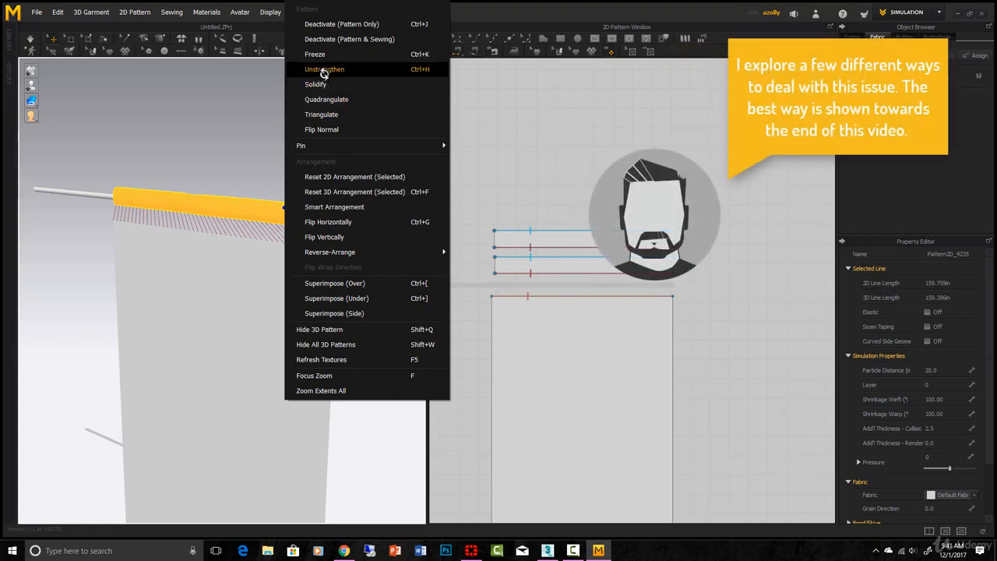
pyautogui.click(142, 145)
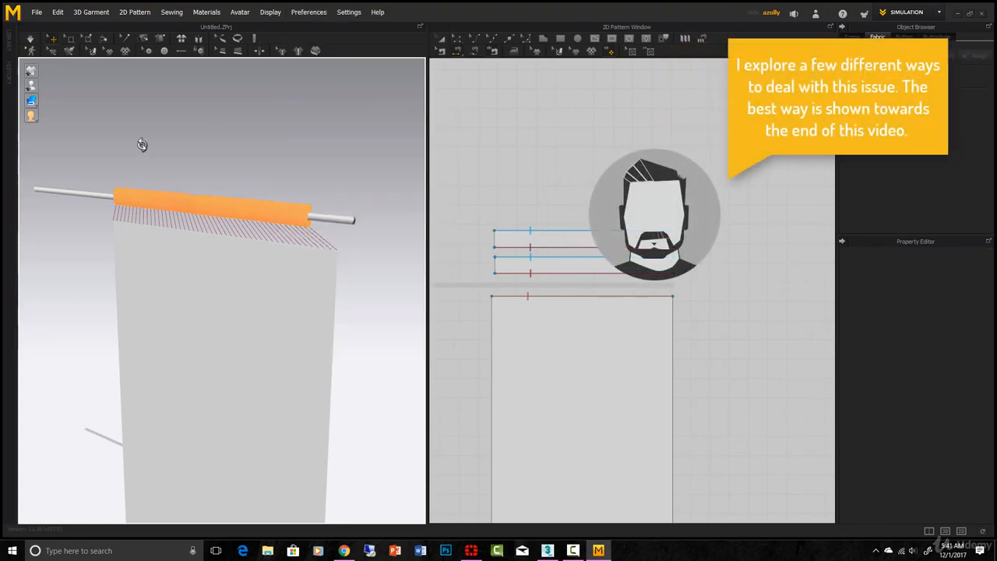
pyautogui.click(30, 39)
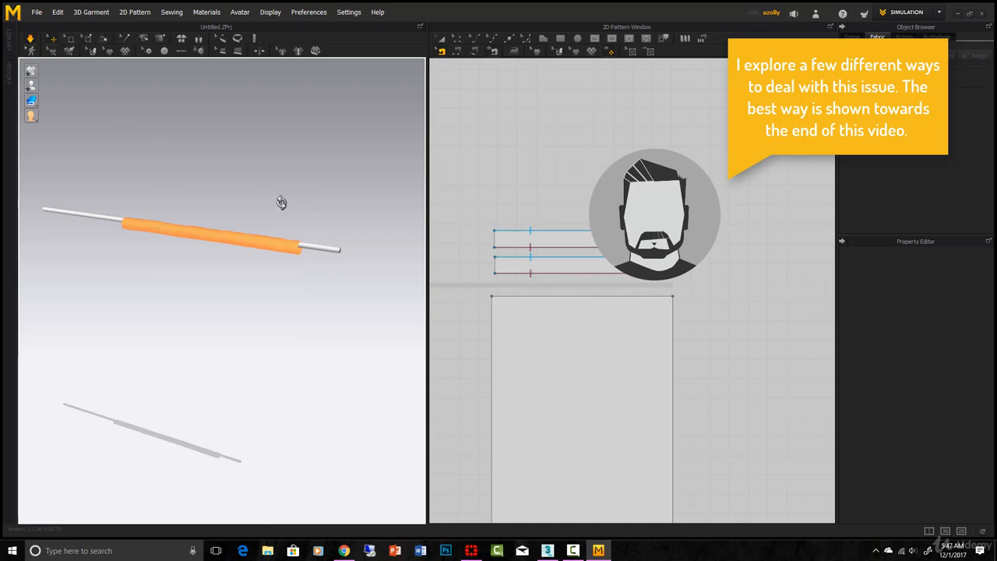
pyautogui.moveTo(281, 203); pyautogui.dragTo(313, 235, button='right')
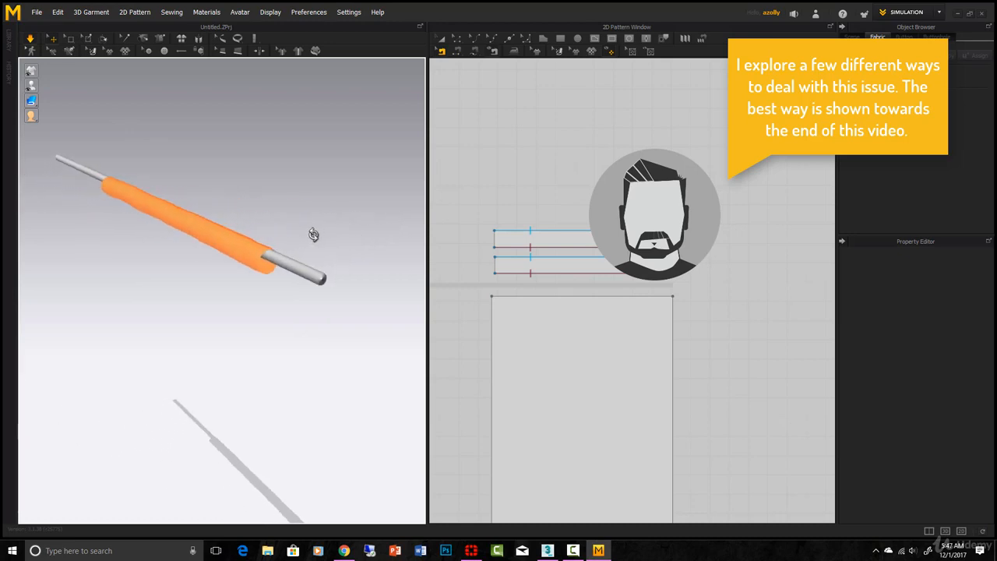
pyautogui.click(31, 37)
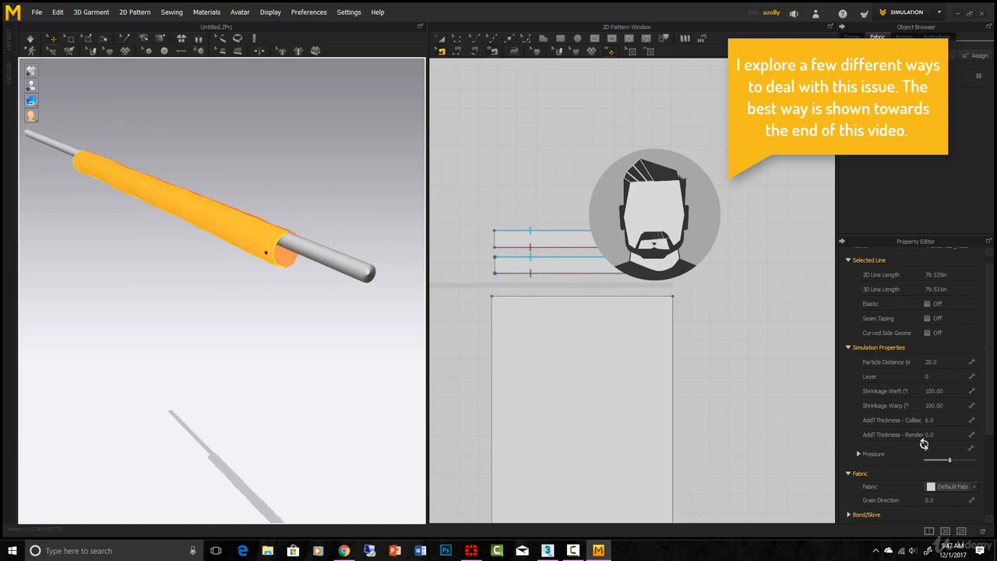
# Step: Set the Solidify strength of both loop strips to 99 and simulate them on the rod again
pyautogui.scroll(-3, 919, 451)
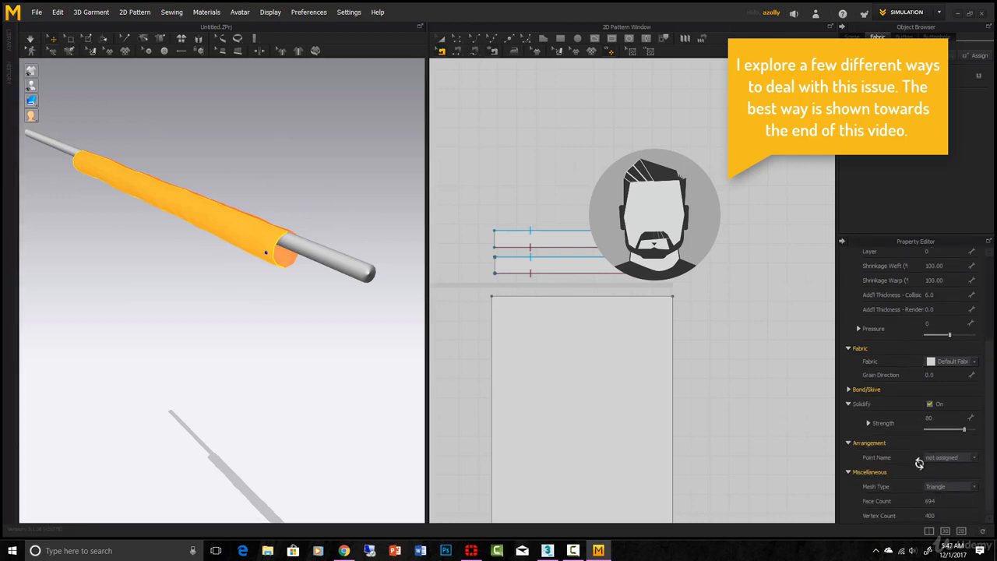
pyautogui.click(520, 235)
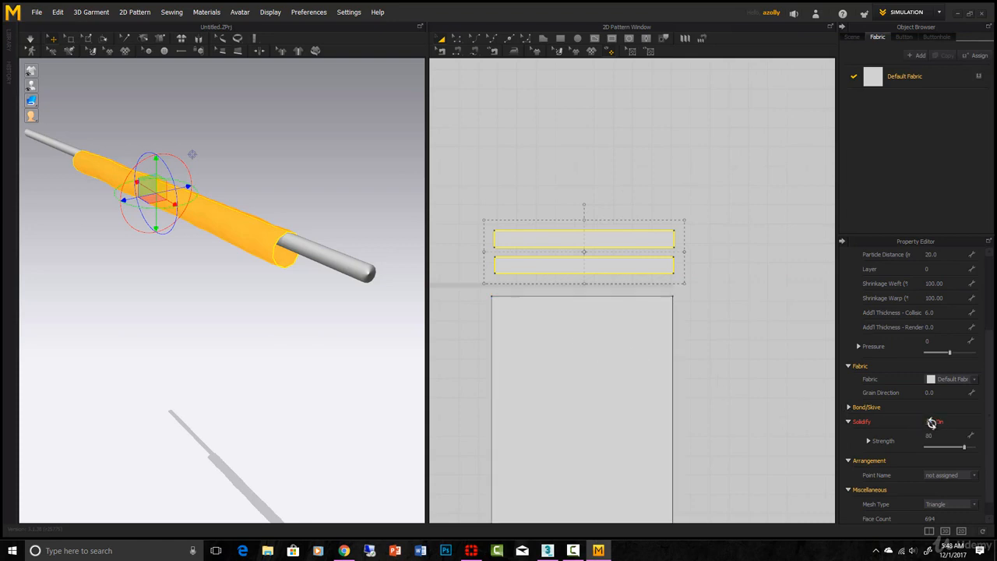
pyautogui.click(964, 449)
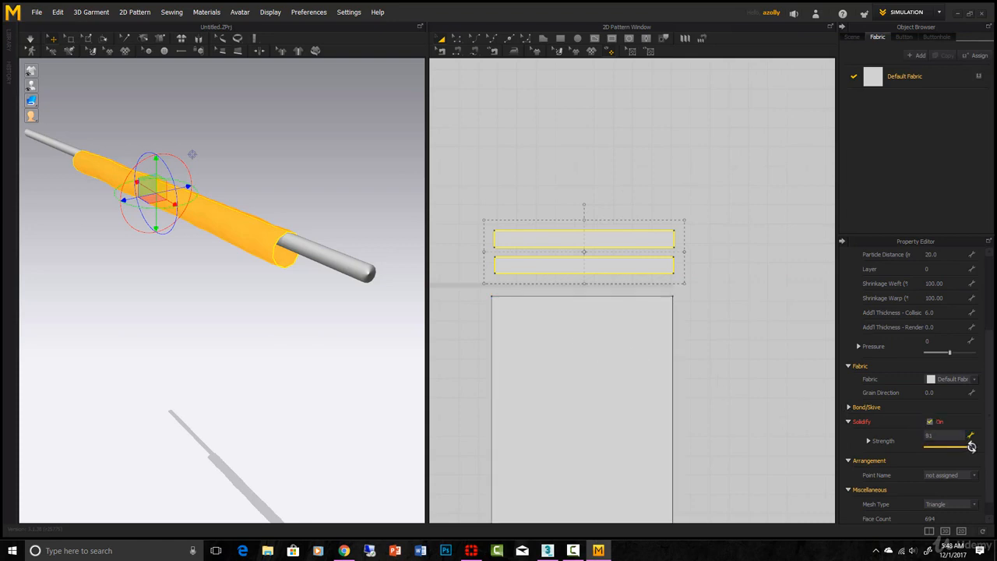
pyautogui.moveTo(257, 189); pyautogui.dragTo(270, 206, button='right')
pyautogui.click(30, 37)
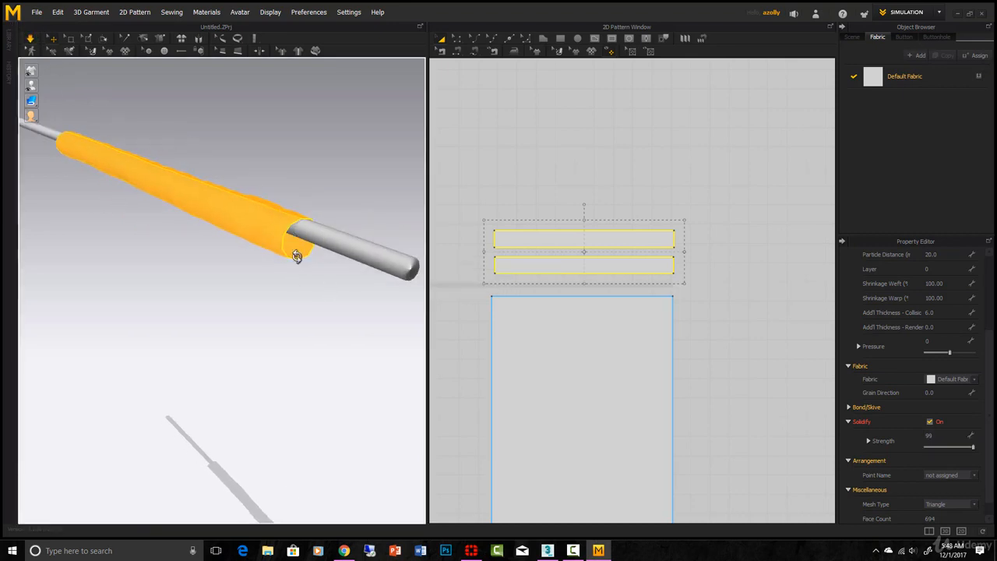
# Step: Stop the simulation and reset the 3D arrangement of the crumpled curtain panel below the rod
pyautogui.moveTo(271, 252); pyautogui.dragTo(316, 329, button='right')
pyautogui.click(30, 39)
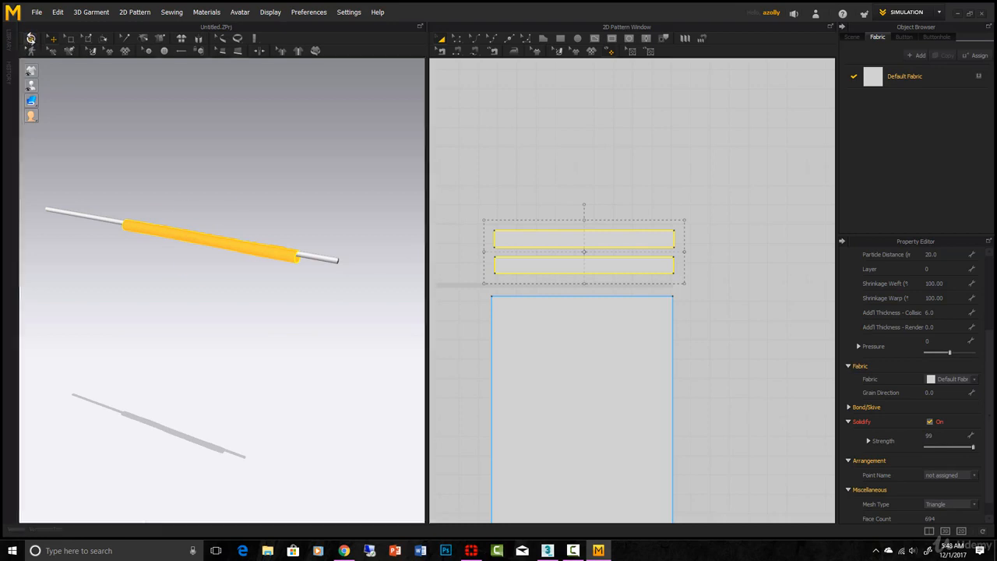
pyautogui.scroll(-5, 222, 308)
pyautogui.scroll(2, 215, 479)
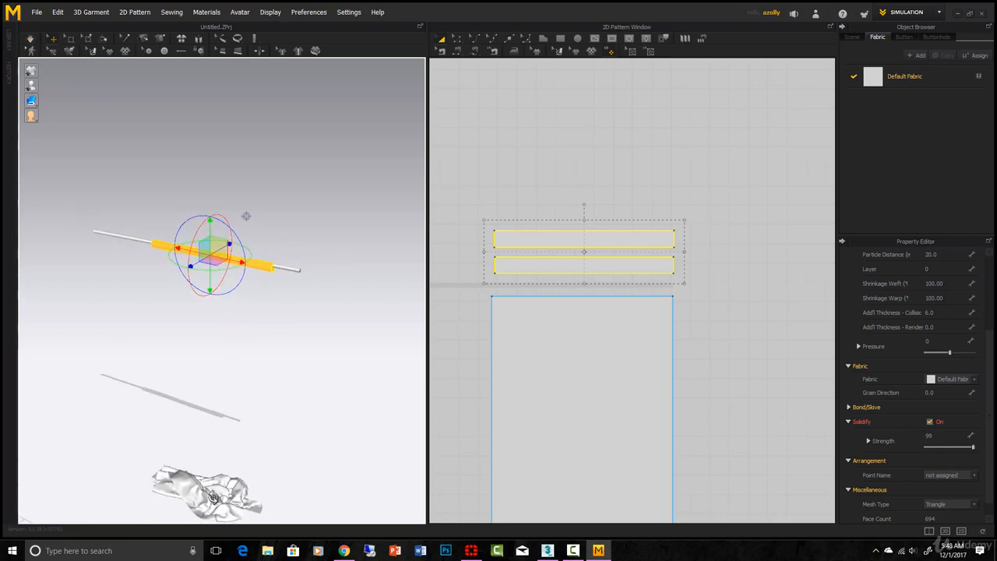
pyautogui.click(213, 497)
pyautogui.rightClick(214, 494)
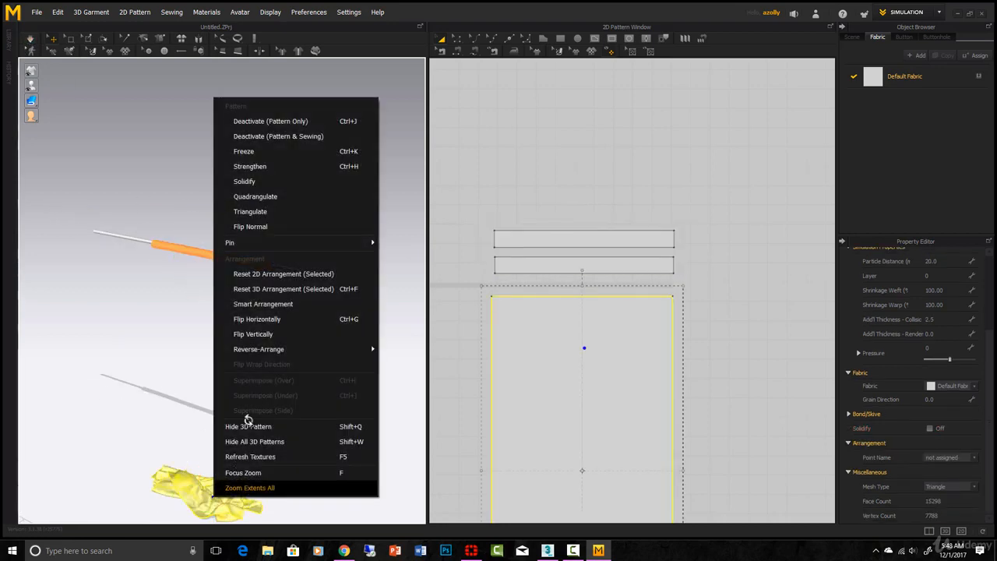
pyautogui.click(265, 287)
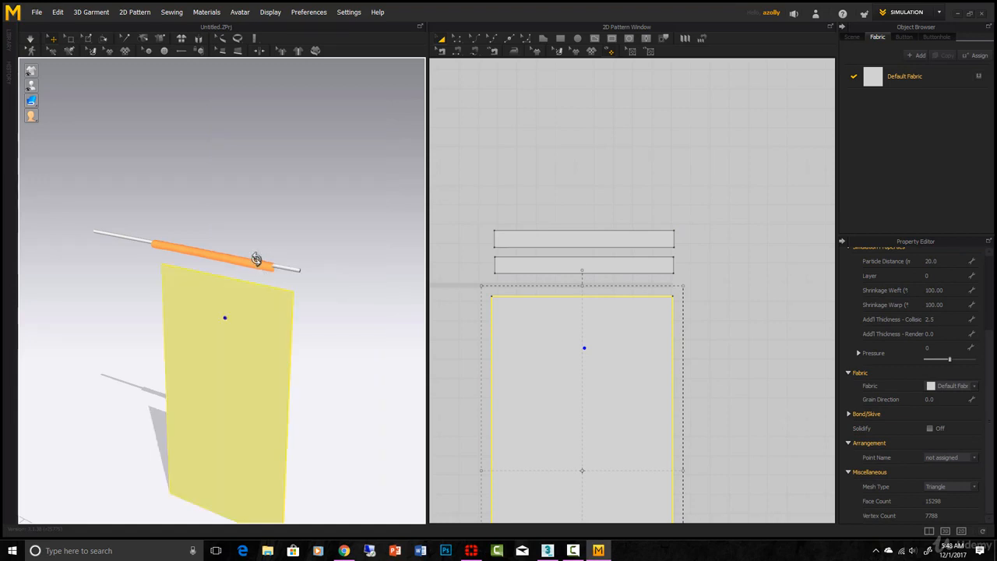
pyautogui.scroll(5, 261, 262)
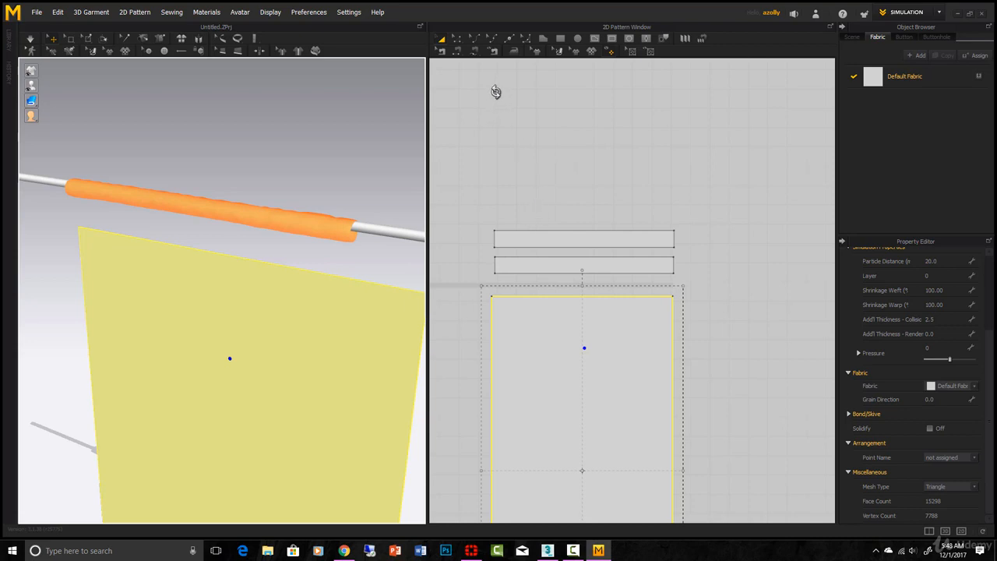
# Step: Sew the curtain panel's top edge to the lower strip's bottom edge and simulate the panel hanging from the loop
pyautogui.click(457, 39)
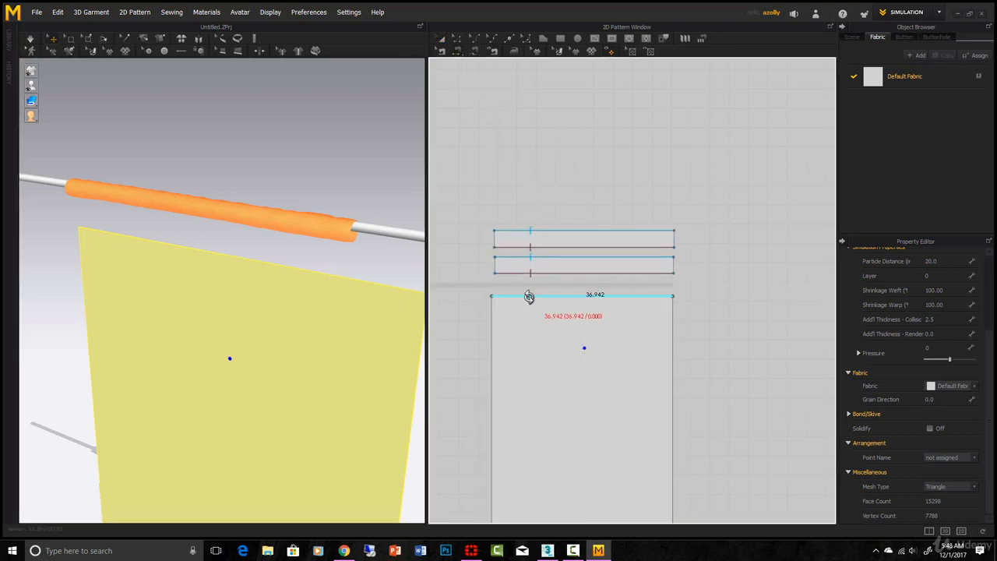
pyautogui.moveTo(529, 297); pyautogui.dragTo(530, 272)
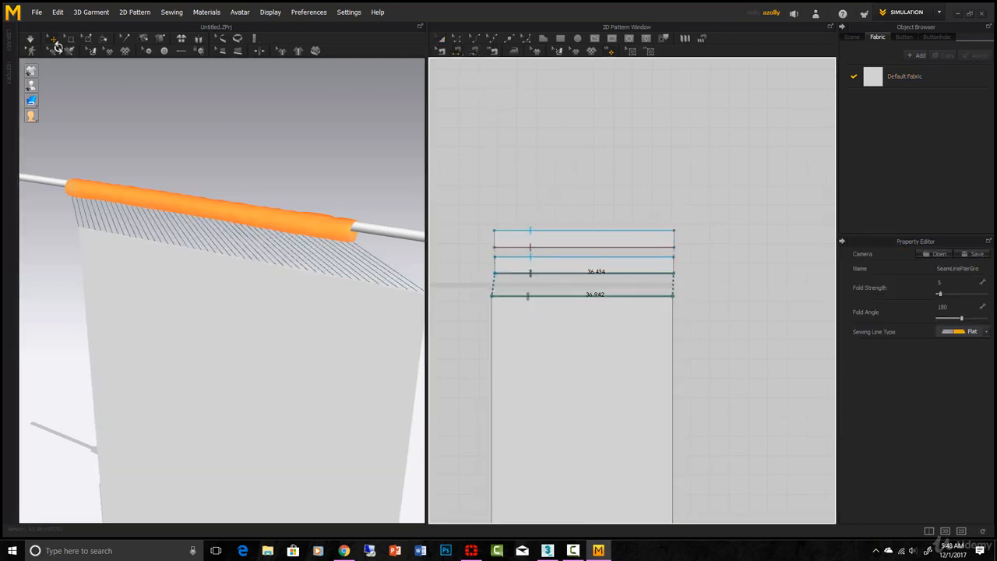
pyautogui.click(30, 39)
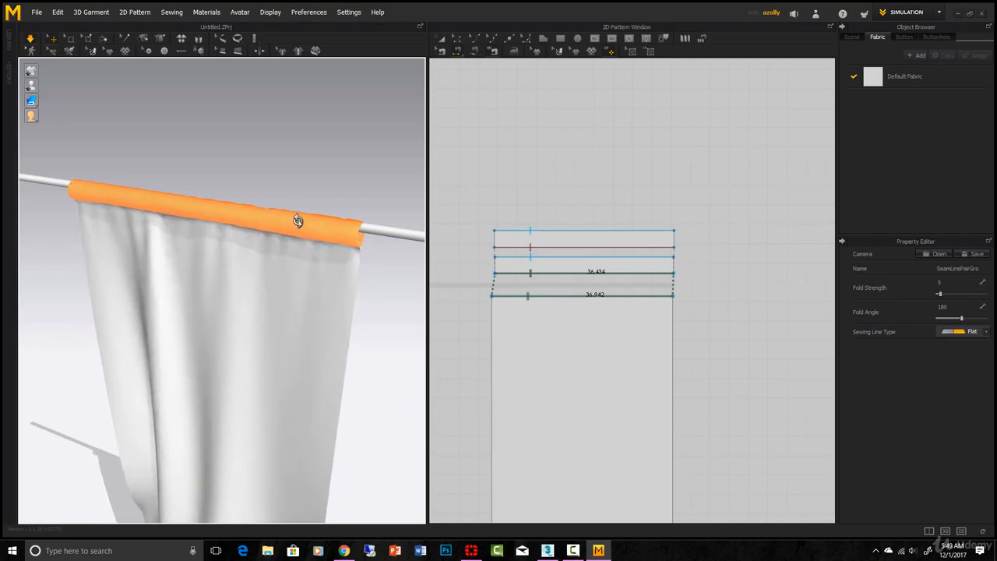
pyautogui.click(28, 38)
pyautogui.moveTo(311, 222); pyautogui.dragTo(334, 270, button='right')
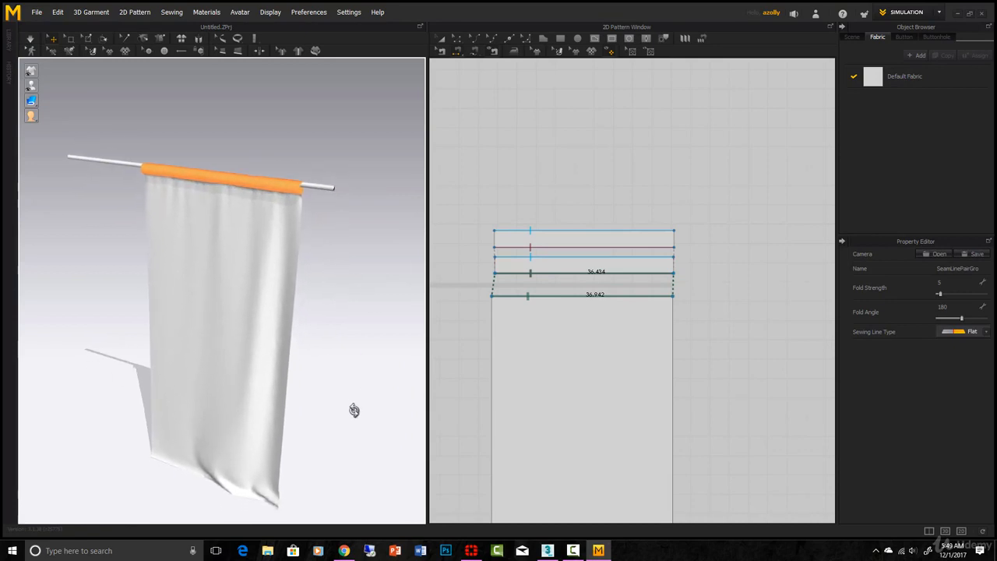
# Step: Raise the curtain panel's bottom edge by about 1.7 in, simulate the drape, and lower that edge slightly
pyautogui.moveTo(352, 410); pyautogui.dragTo(249, 351, button='right')
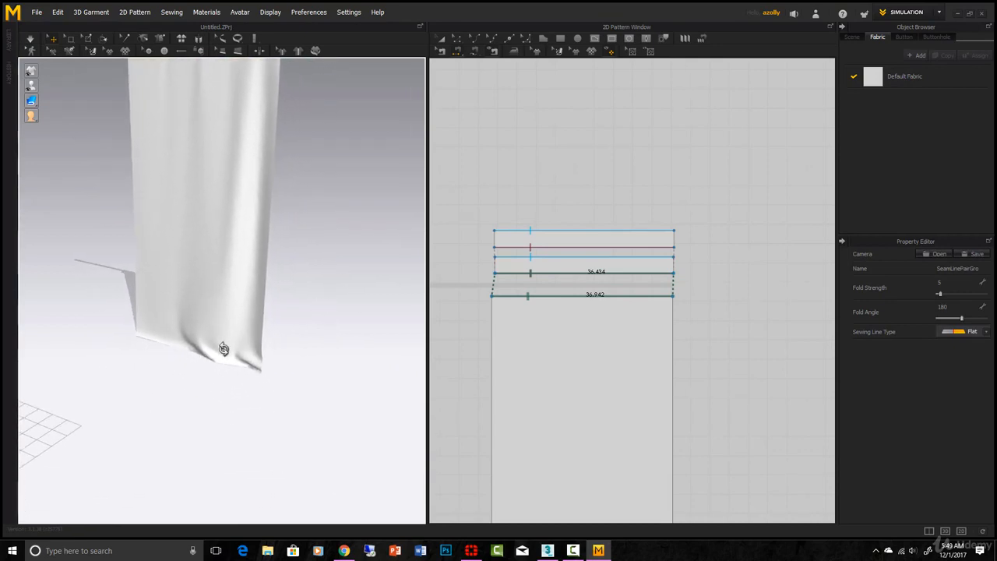
pyautogui.moveTo(656, 394); pyautogui.dragTo(652, 223, button='middle')
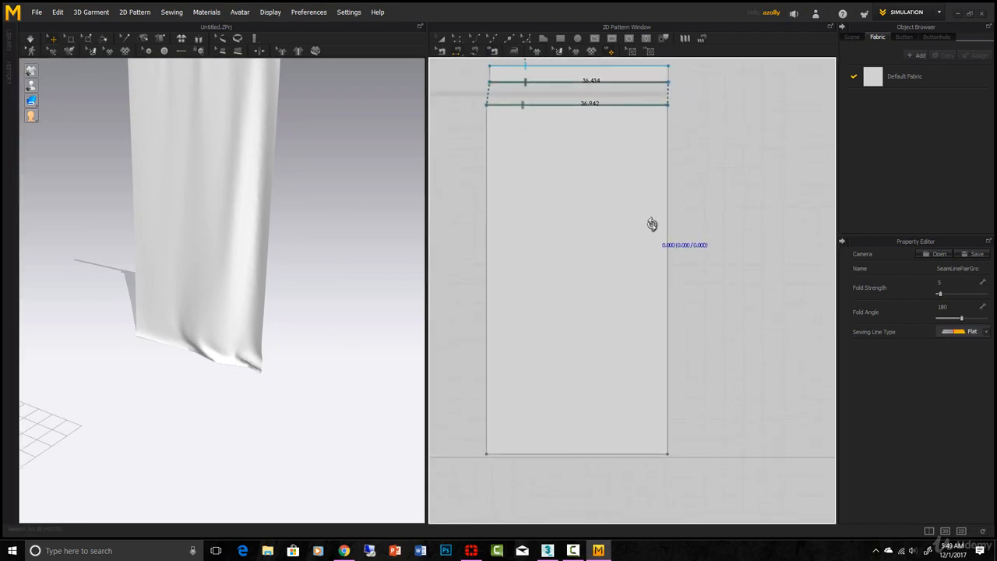
pyautogui.click(454, 40)
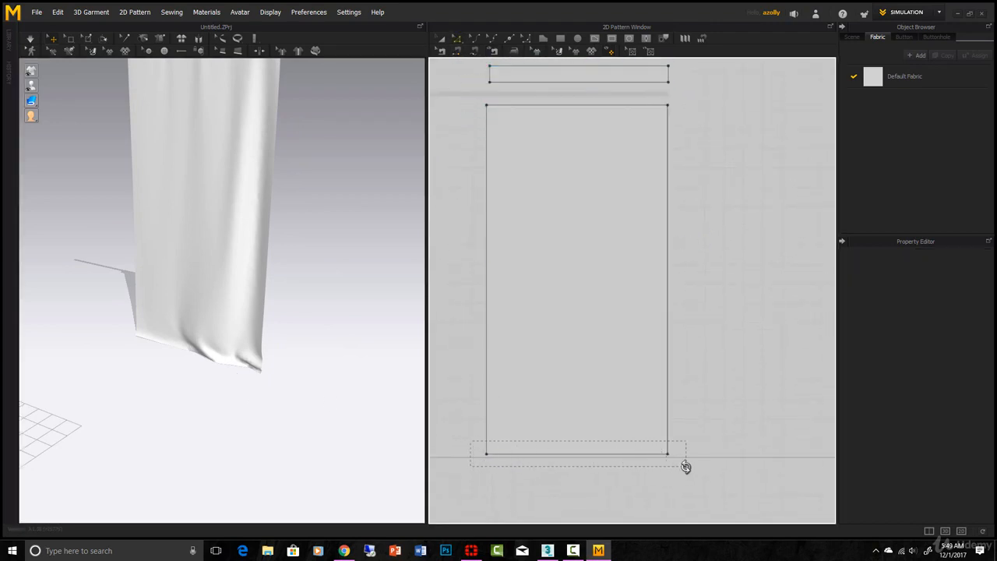
pyautogui.click(662, 454)
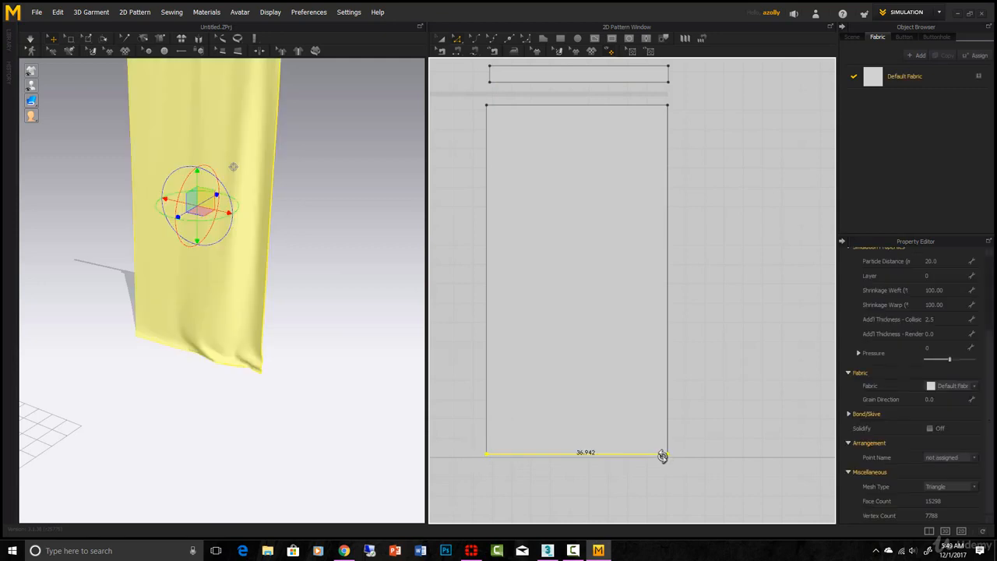
pyautogui.click(594, 446)
pyautogui.click(441, 39)
pyautogui.click(457, 38)
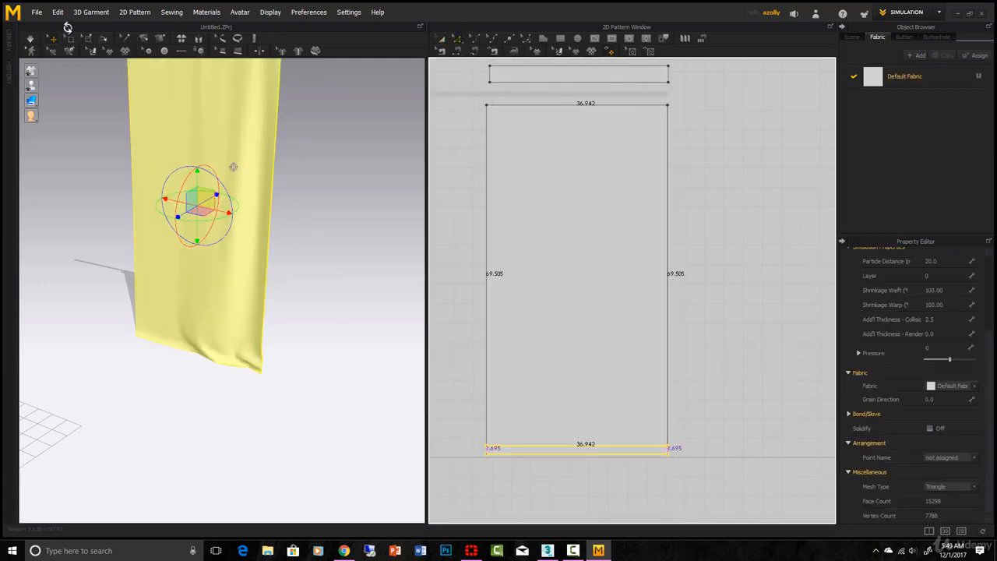
pyautogui.click(32, 39)
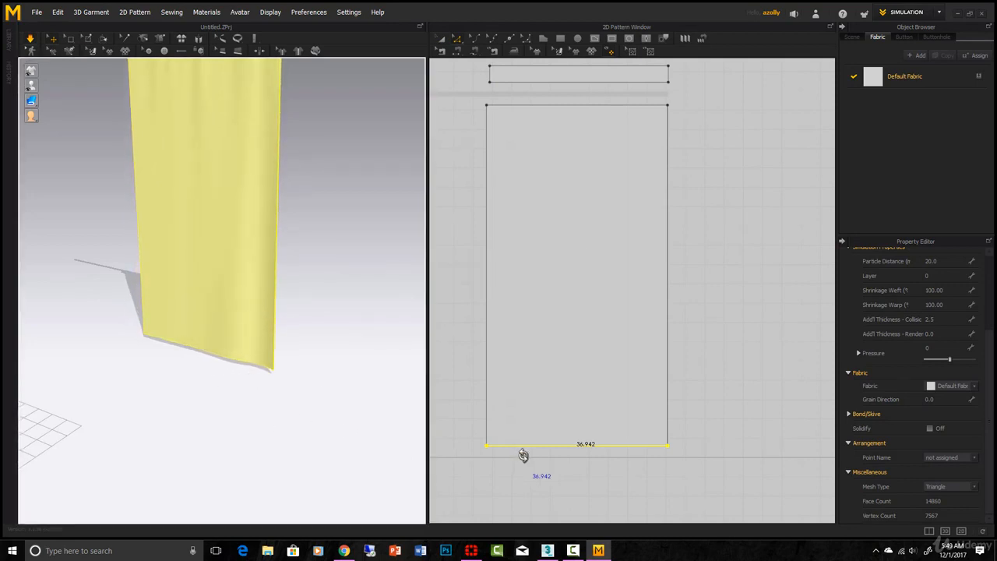
pyautogui.moveTo(527, 444); pyautogui.dragTo(527, 450)
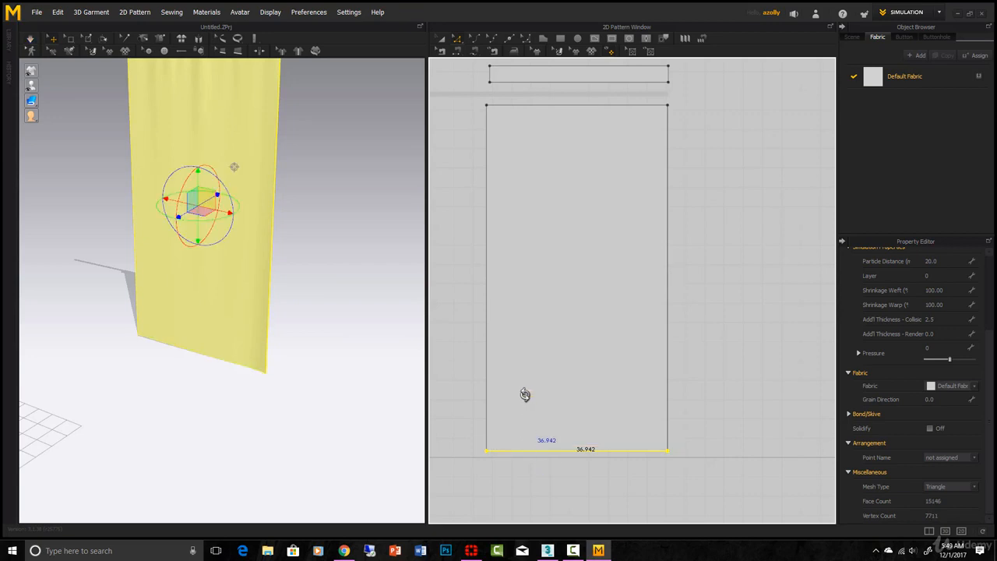
# Step: Shorten both loop strips from their left ends to about 15.7 and 15.5 in, and simulate the curtain gathering on the rod
pyautogui.scroll(1, 737, 158)
pyautogui.moveTo(740, 197); pyautogui.dragTo(775, 369, button='right')
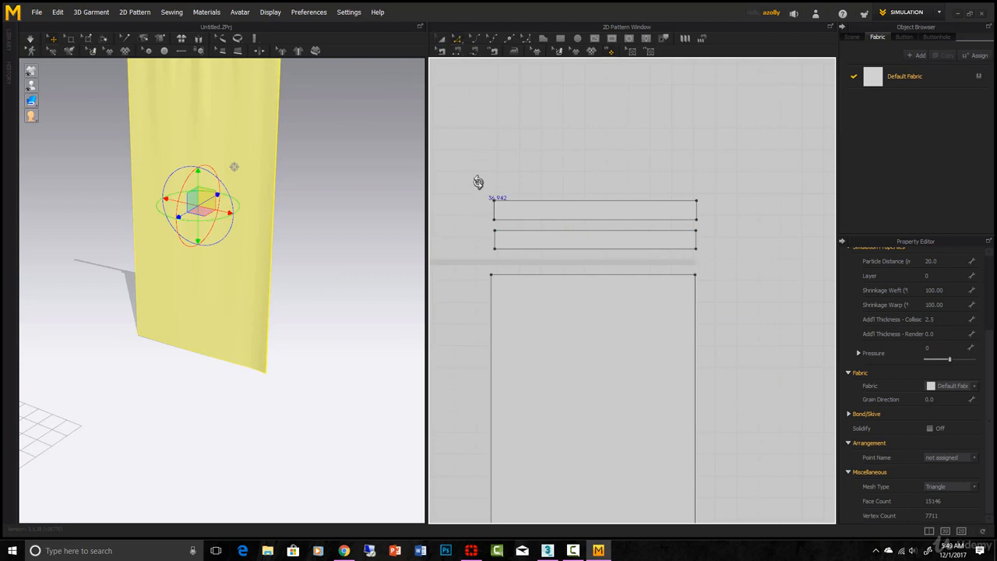
pyautogui.scroll(-1, 490, 192)
pyautogui.moveTo(347, 183); pyautogui.dragTo(338, 271, button='right')
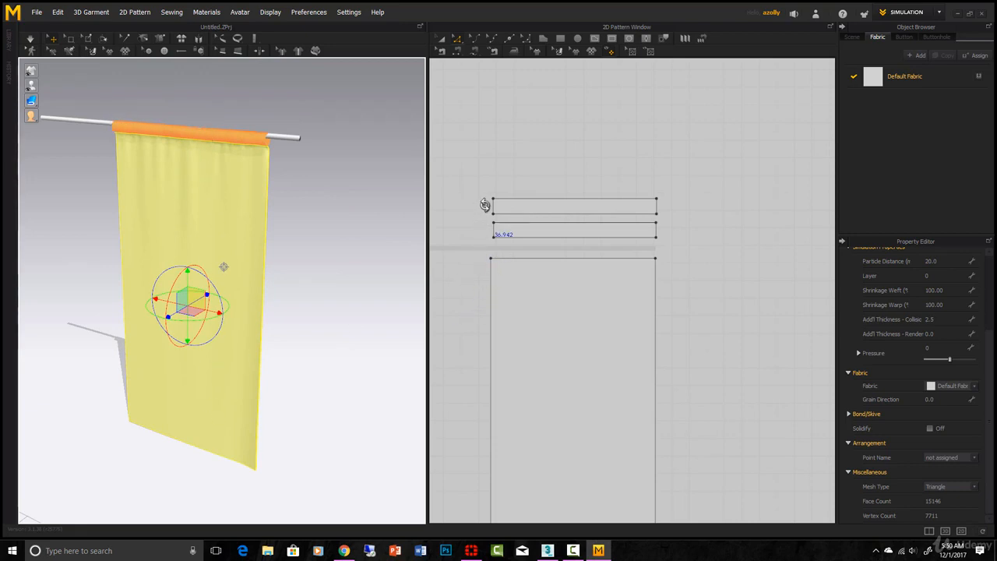
pyautogui.moveTo(488, 194); pyautogui.dragTo(586, 234)
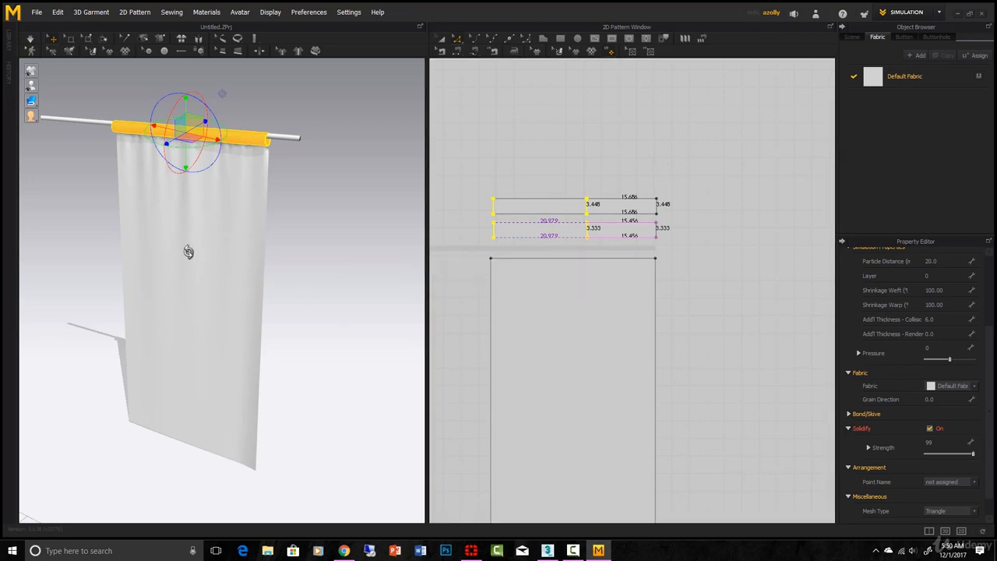
pyautogui.click(31, 38)
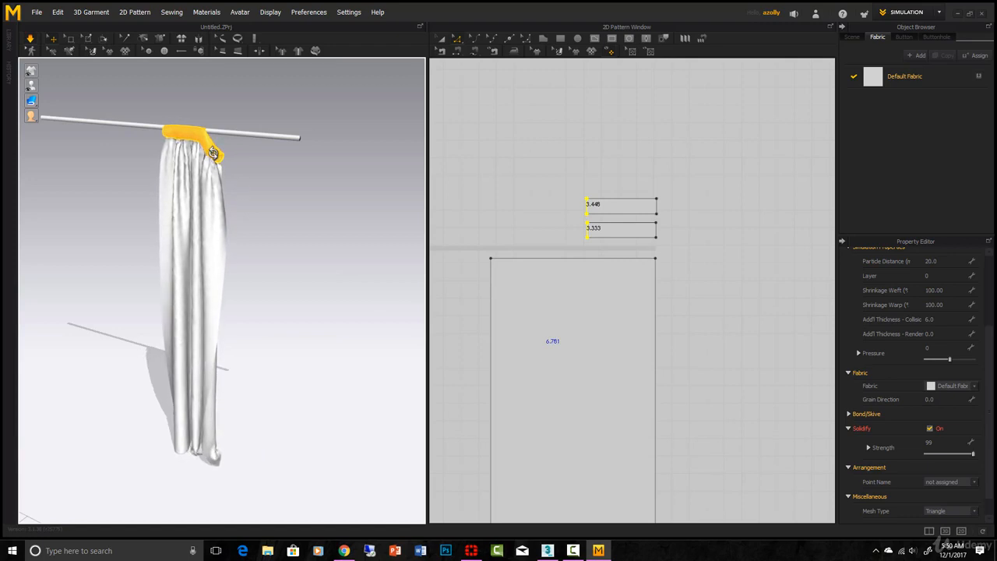
pyautogui.scroll(1, 195, 132)
pyautogui.scroll(2, 194, 132)
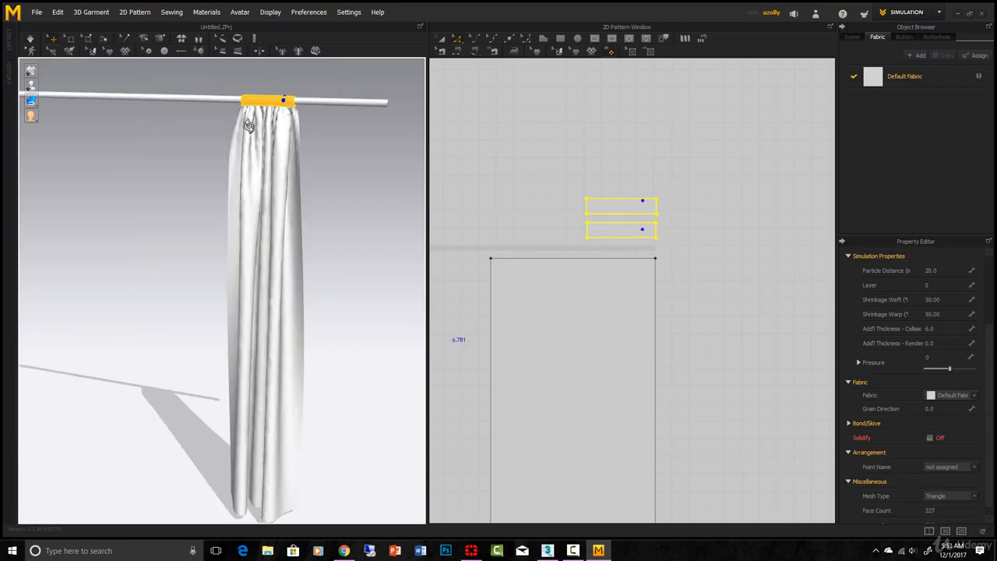
# Step: Set the particle distance of both loop strips to 12
pyautogui.scroll(3, 282, 89)
pyautogui.scroll(-4, 292, 116)
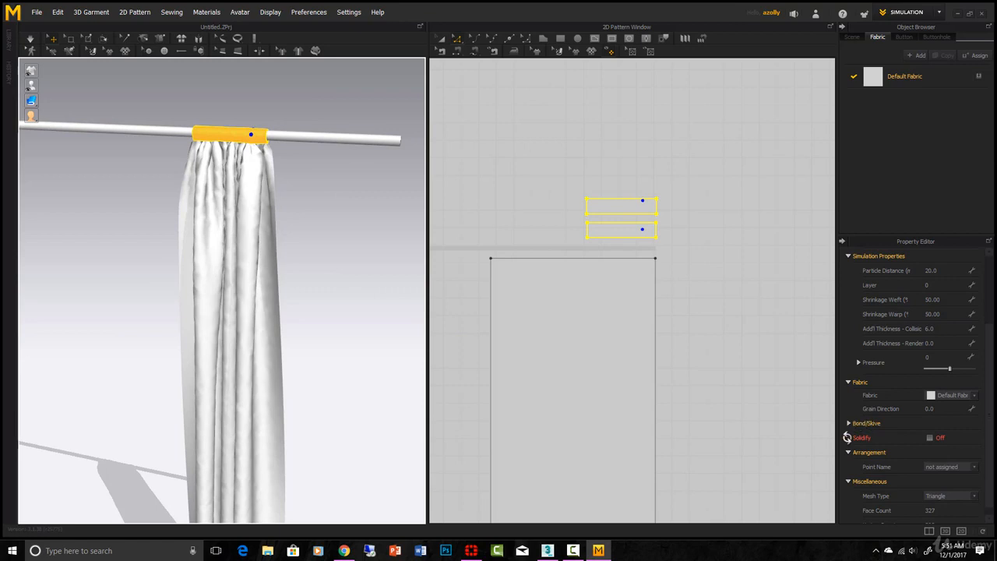
pyautogui.scroll(2, 937, 442)
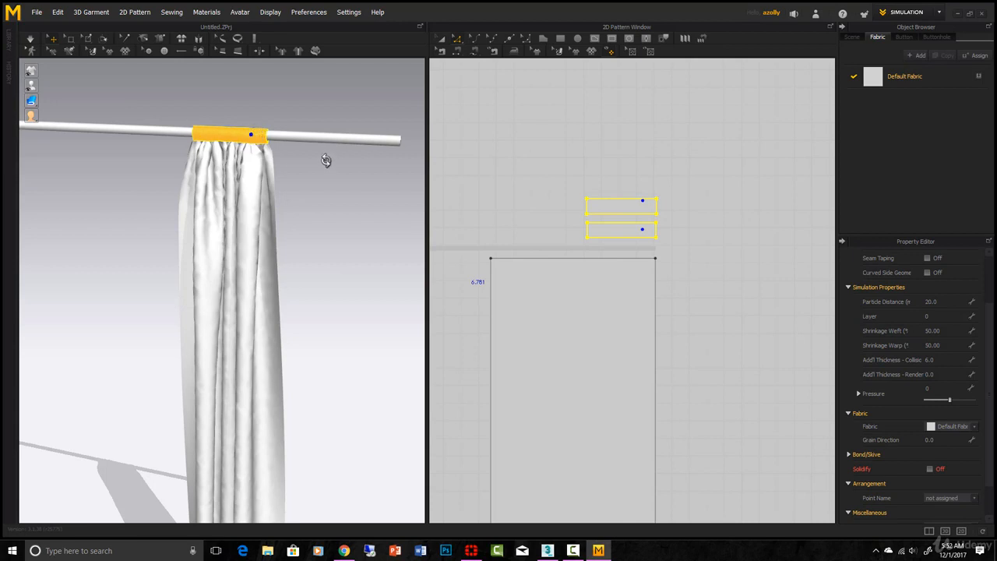
pyautogui.moveTo(336, 194); pyautogui.dragTo(357, 248, button='right')
pyautogui.moveTo(986, 367); pyautogui.dragTo(986, 310)
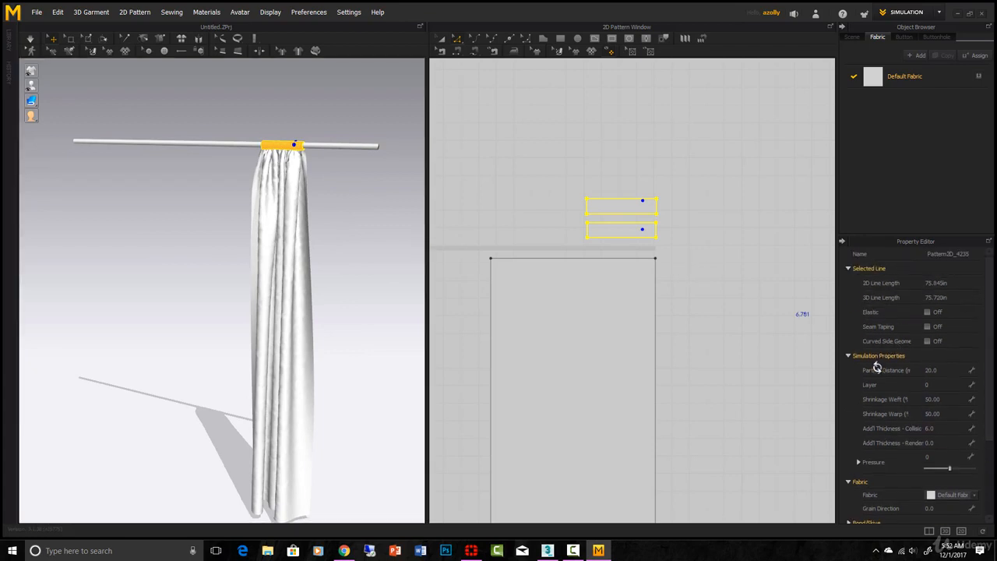
pyautogui.click(943, 370)
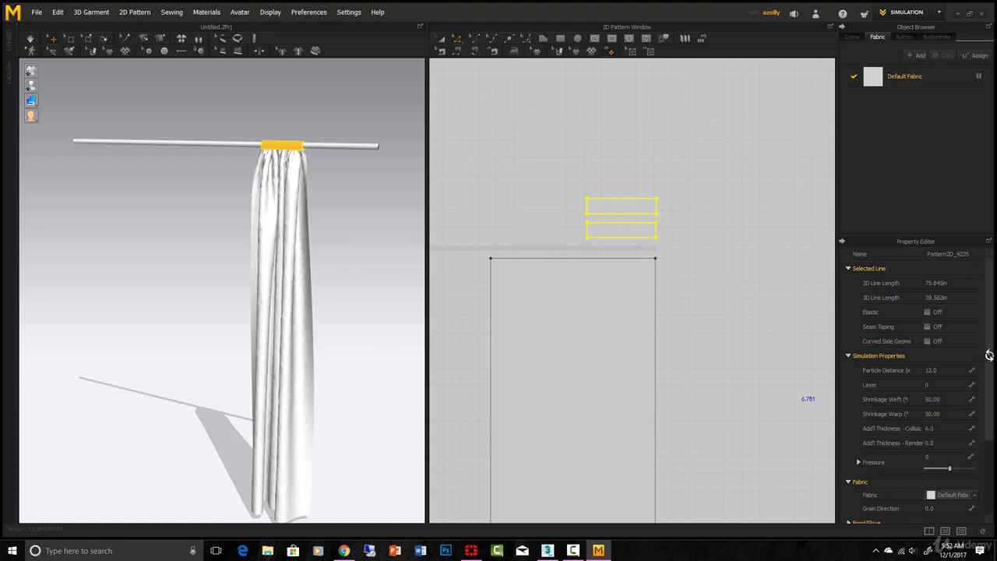
pyautogui.scroll(3, 267, 131)
pyautogui.moveTo(268, 130); pyautogui.dragTo(292, 154, button='right')
pyautogui.scroll(2, 327, 157)
pyautogui.moveTo(326, 157); pyautogui.dragTo(250, 225, button='middle')
pyautogui.moveTo(989, 363); pyautogui.dragTo(989, 440)
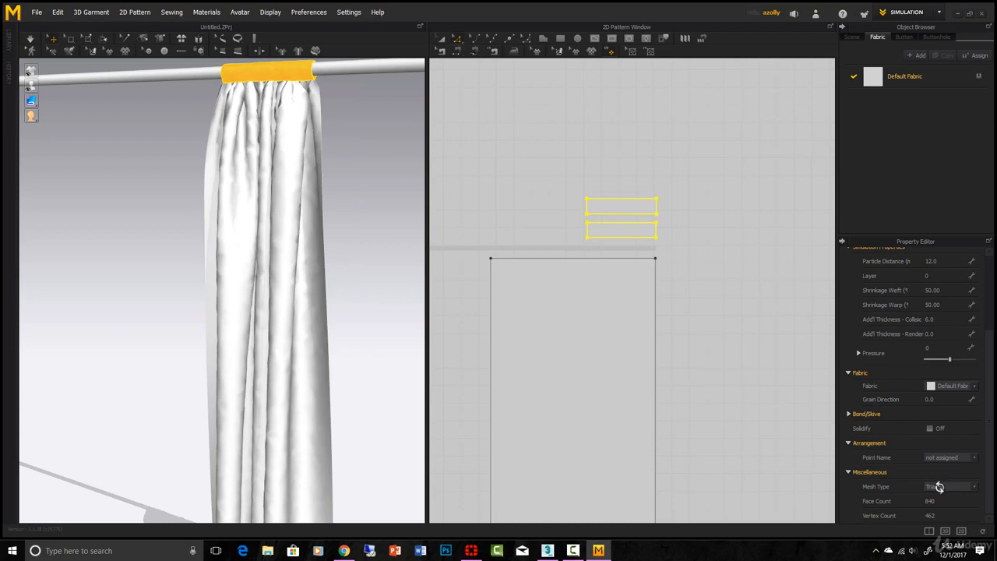
# Step: Set the curtain panel's particle distance to 12, and refine it further to 8
pyautogui.scroll(-4, 592, 218)
pyautogui.scroll(2, 630, 231)
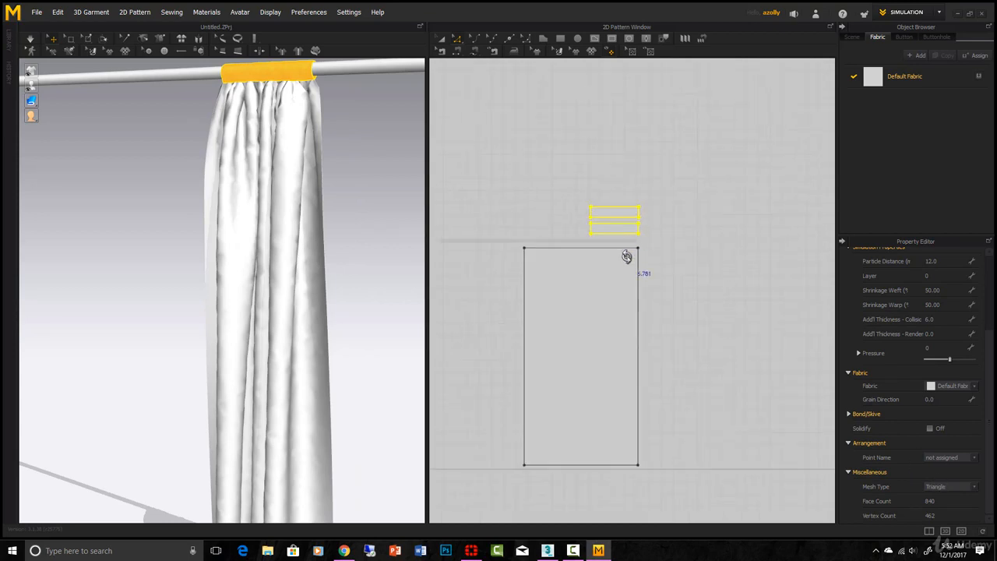
pyautogui.click(625, 268)
pyautogui.click(443, 41)
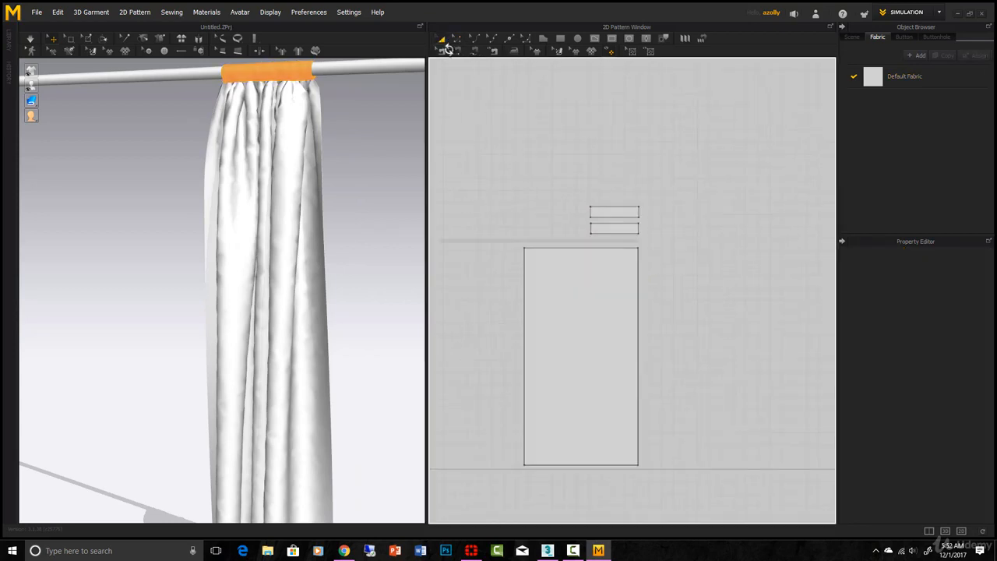
pyautogui.click(620, 274)
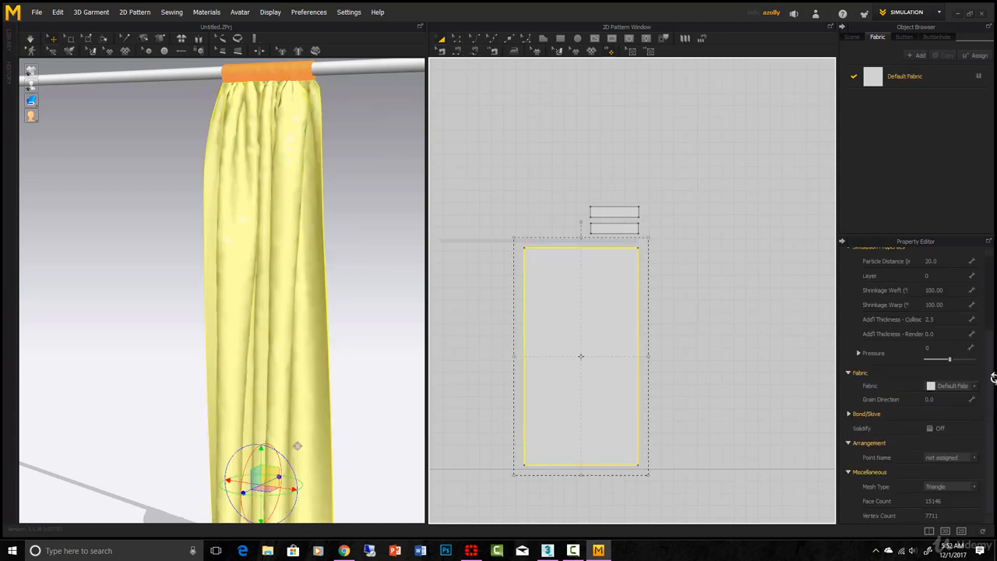
pyautogui.scroll(3, 990, 367)
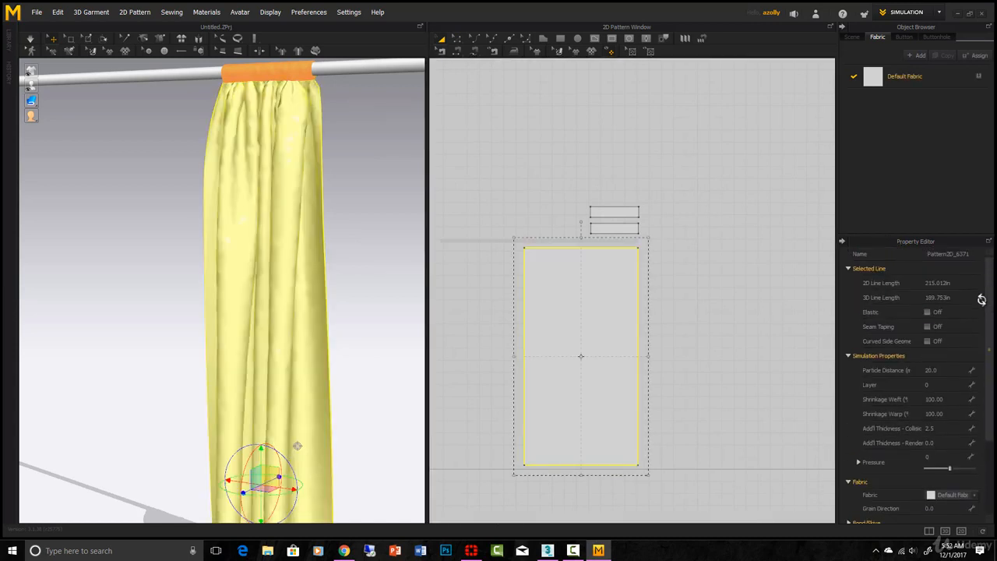
pyautogui.doubleClick(933, 364)
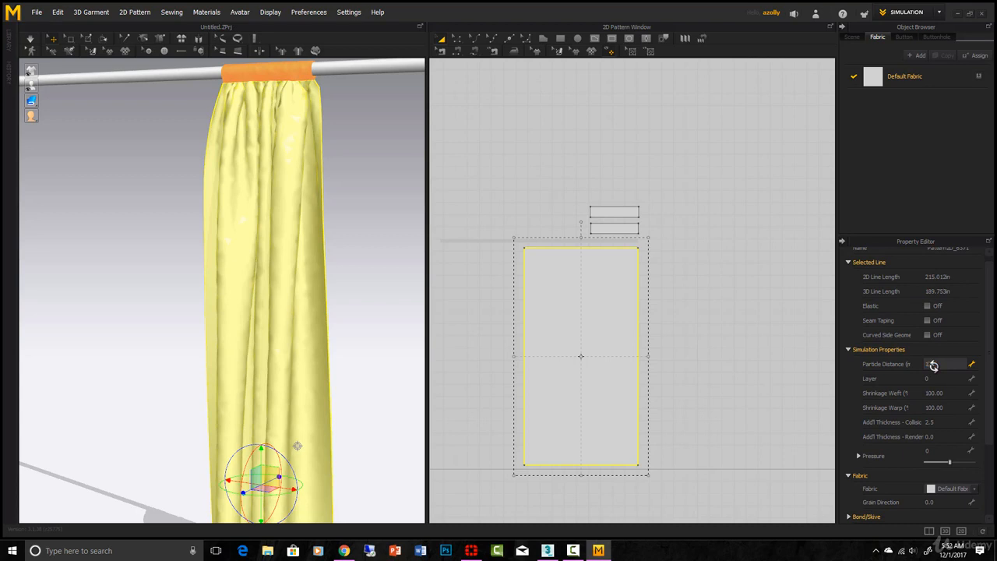
pyautogui.write('12')
pyautogui.press('Return')
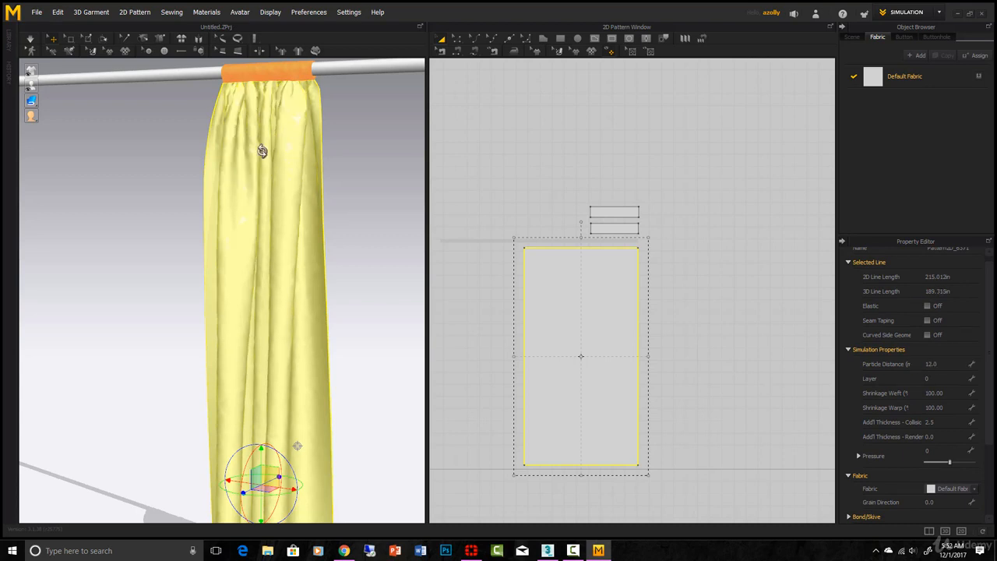
pyautogui.doubleClick(932, 365)
pyautogui.write('8')
pyautogui.press('Return')
# Step: Change the curtain panel's mesh type to Quad and view the whole curtain on the rod
pyautogui.scroll(-3, 984, 289)
pyautogui.click(950, 487)
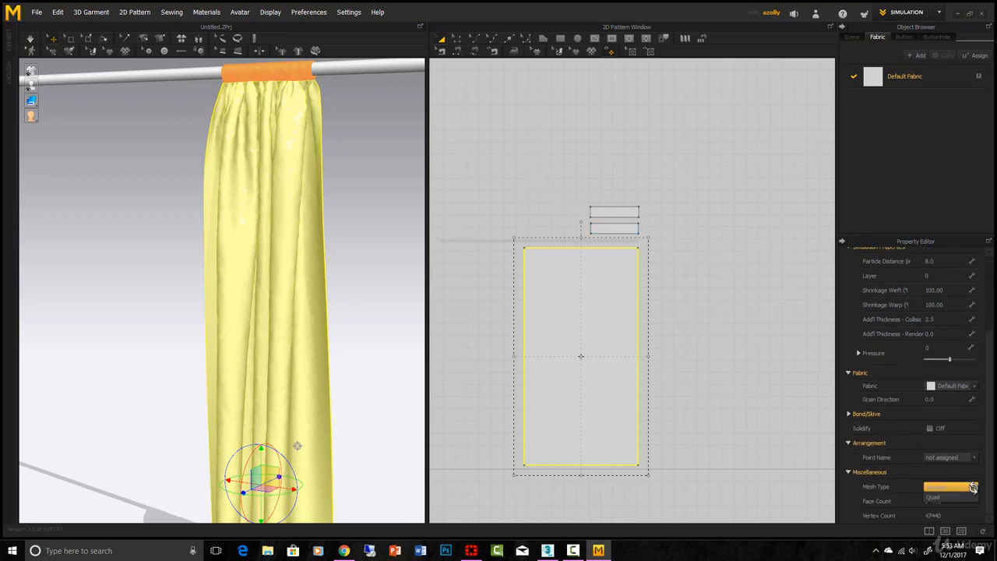
pyautogui.click(952, 496)
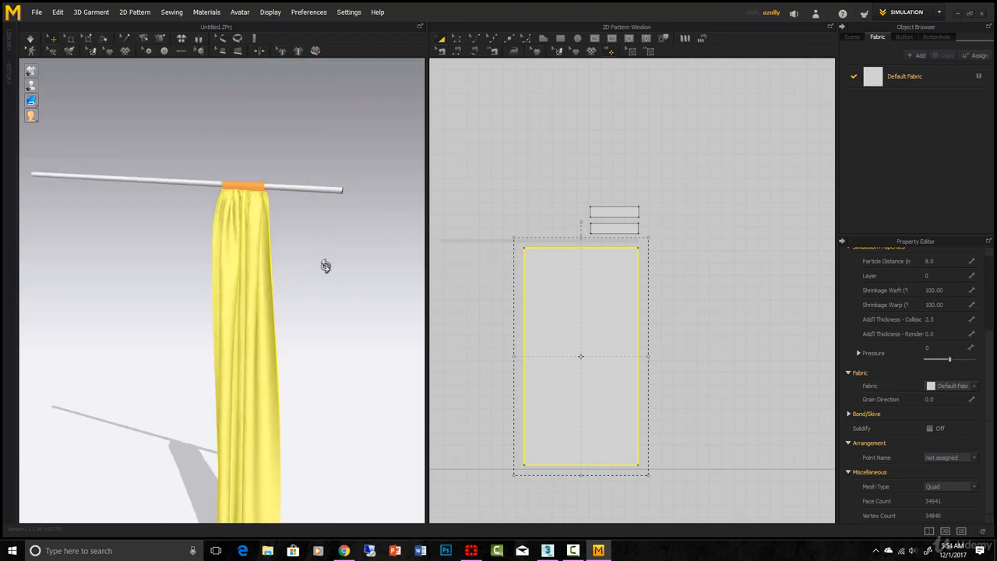
pyautogui.moveTo(328, 357); pyautogui.dragTo(326, 273, button='middle')
pyautogui.moveTo(326, 272); pyautogui.dragTo(250, 122, button='right')
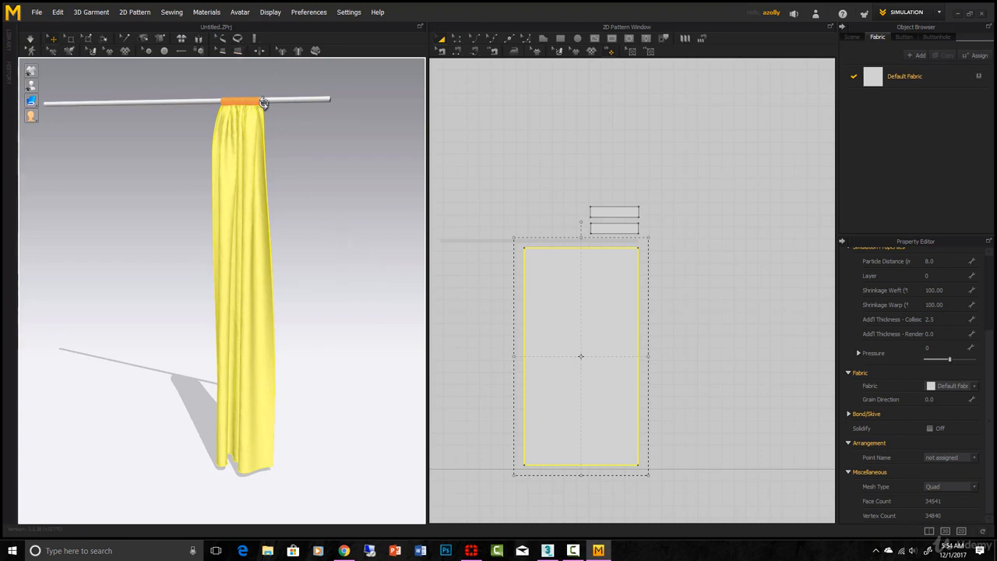
# Step: Check the gathers below the rod loop up close and start an FBX export of the curtain
pyautogui.scroll(5, 262, 101)
pyautogui.moveTo(278, 82); pyautogui.dragTo(321, 292, button='middle')
pyautogui.scroll(3, 321, 292)
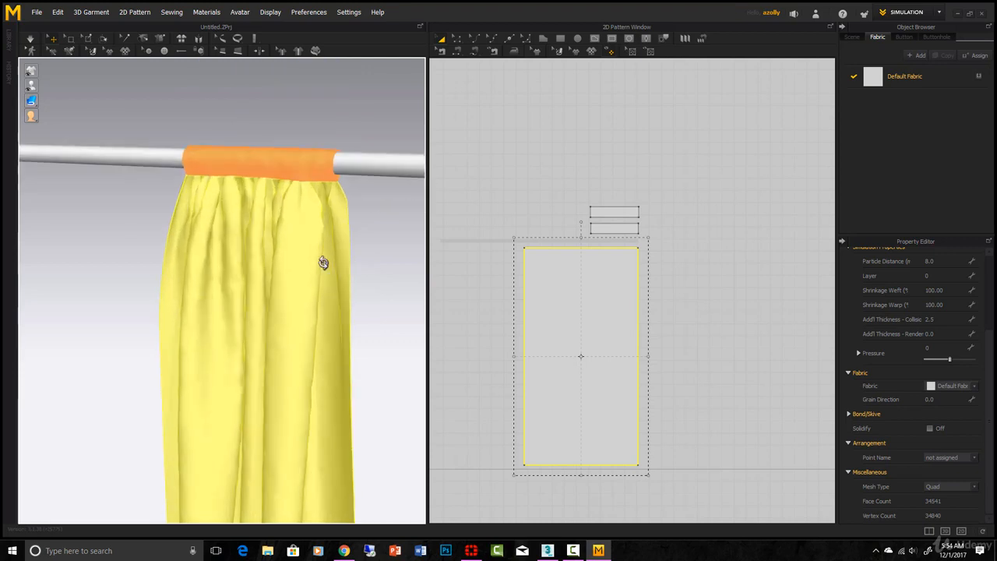
pyautogui.scroll(-8, 321, 263)
pyautogui.scroll(-2, 313, 316)
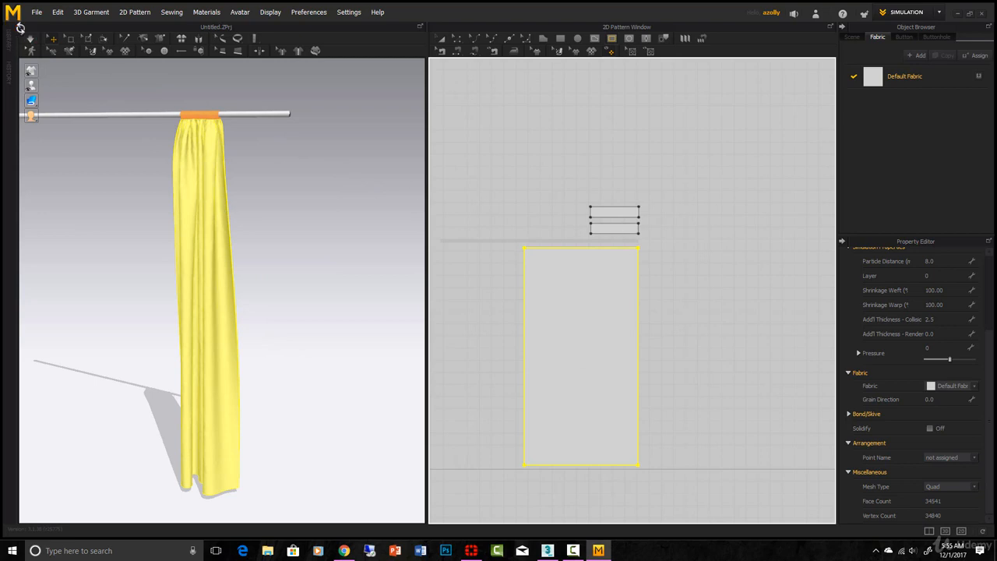
pyautogui.click(37, 12)
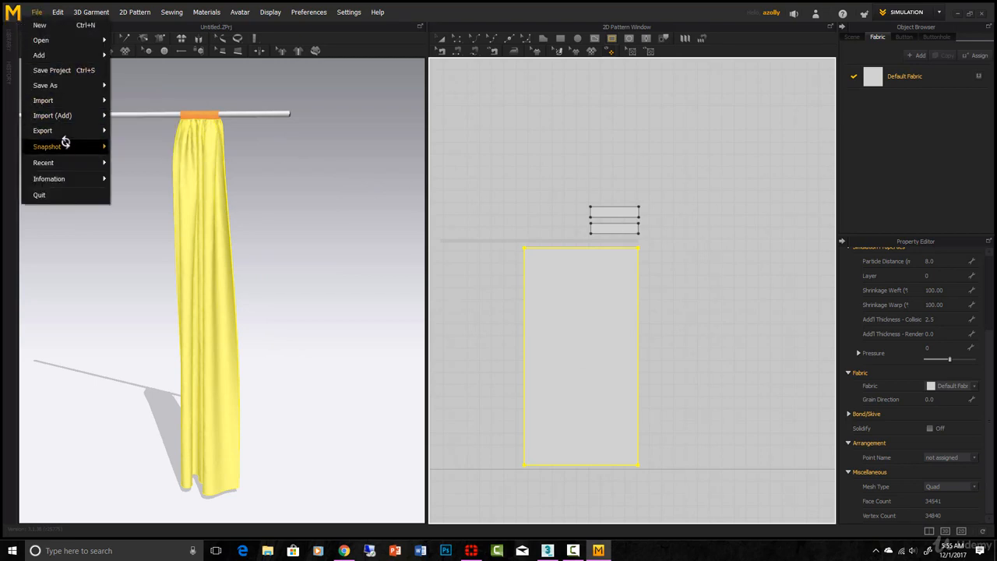
pyautogui.click(179, 256)
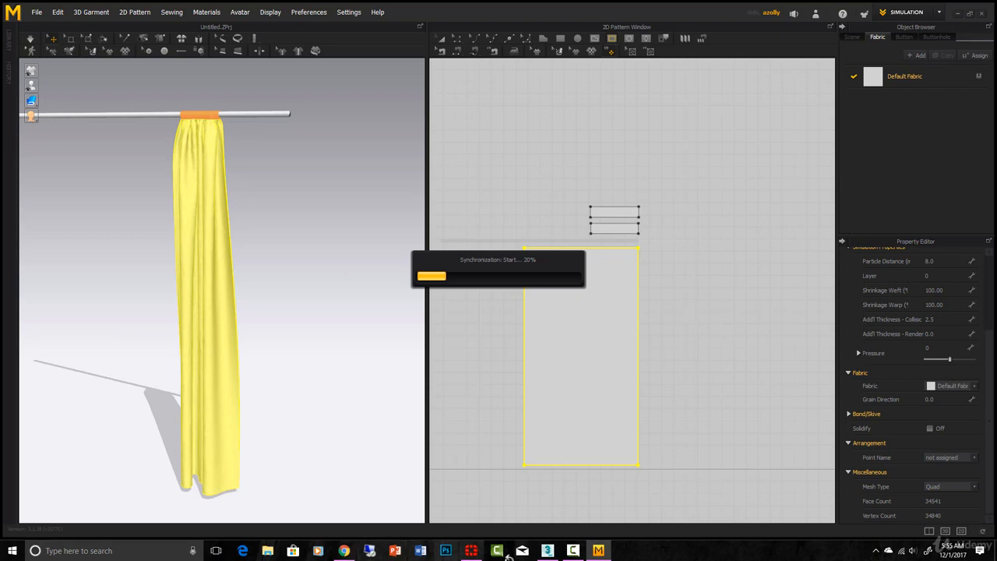
# Step: Switch to 3ds Max and look over the existing window curtains and rod line in the top view
pyautogui.click(537, 537)
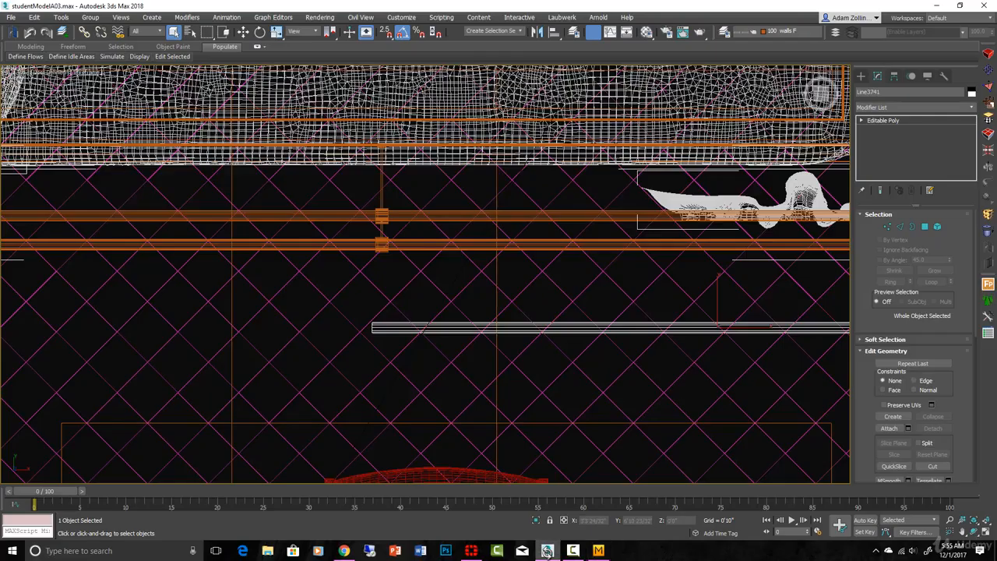
pyautogui.scroll(-10, 354, 235)
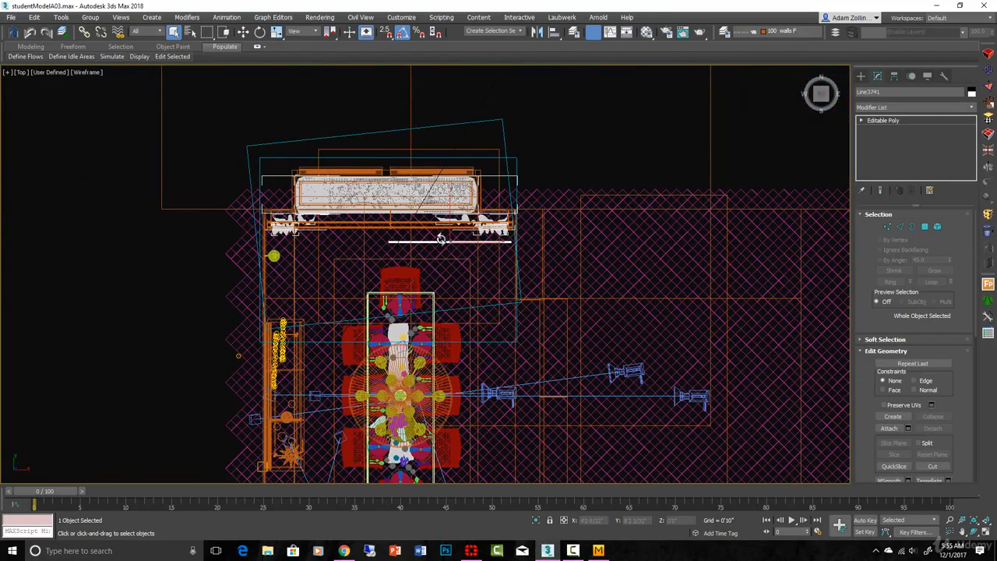
pyautogui.scroll(5, 471, 197)
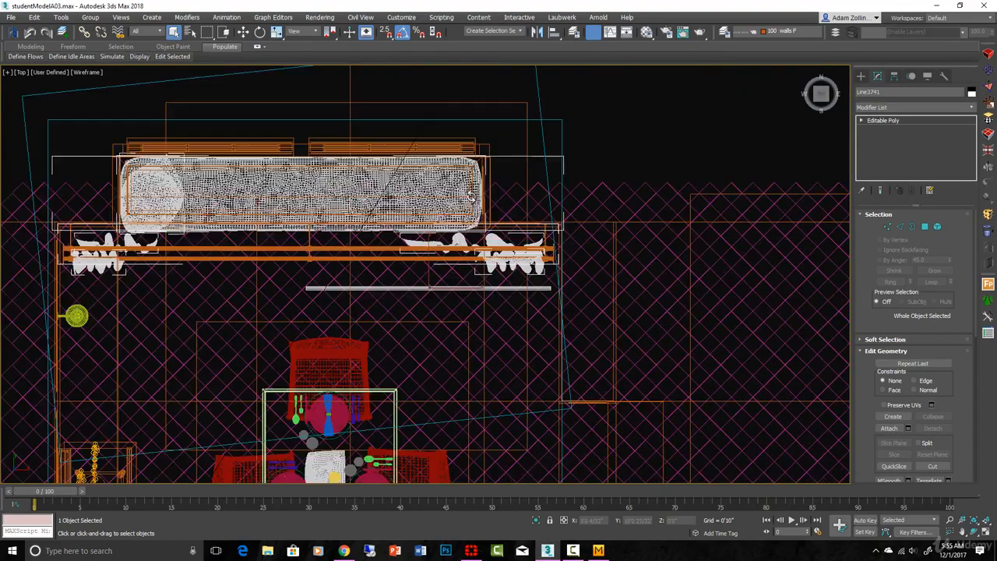
pyautogui.scroll(-5, 472, 197)
pyautogui.scroll(5, 472, 197)
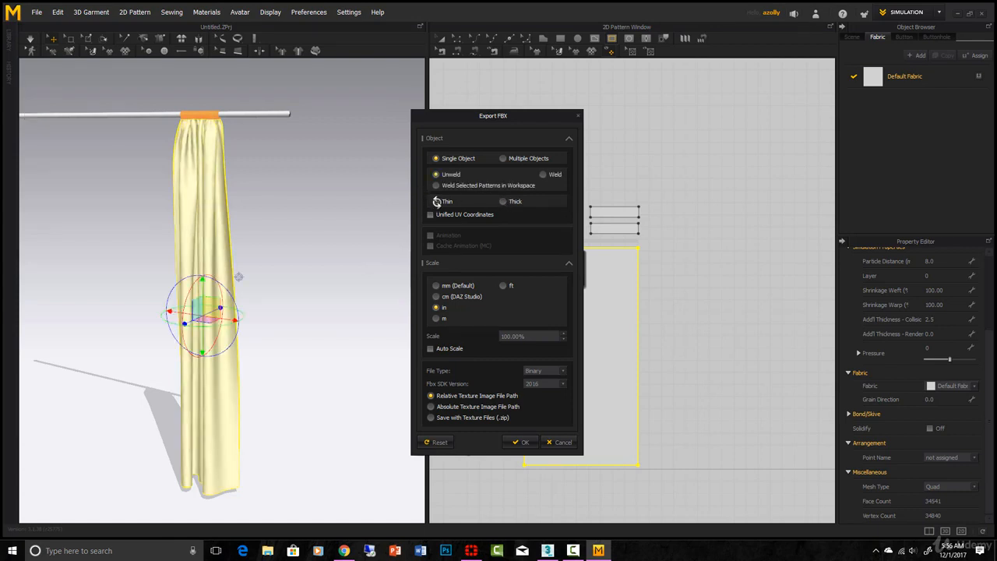
# Step: Try Thick geometry in the FBX export settings, return to Thin, and export the curtain
pyautogui.click(505, 202)
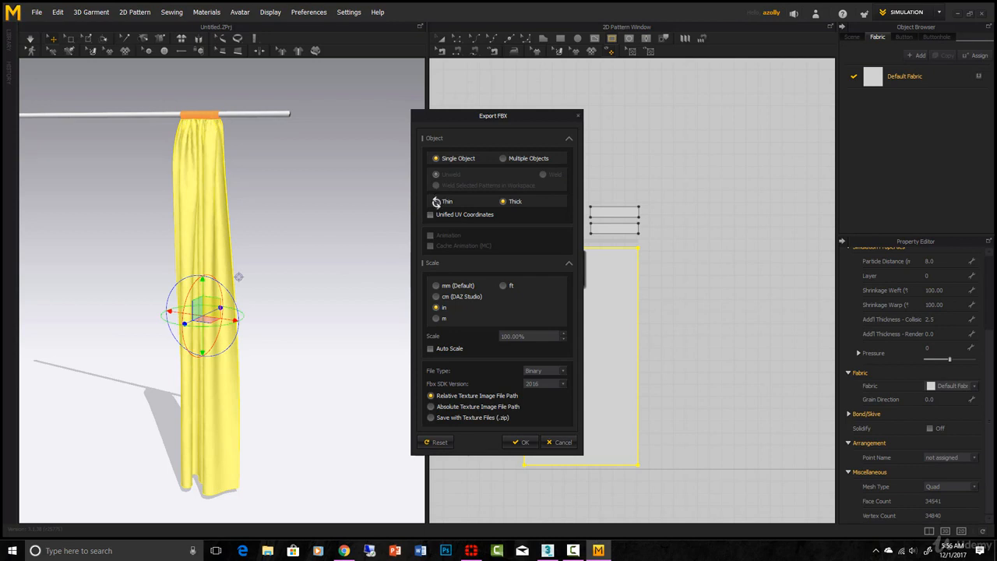
pyautogui.click(437, 202)
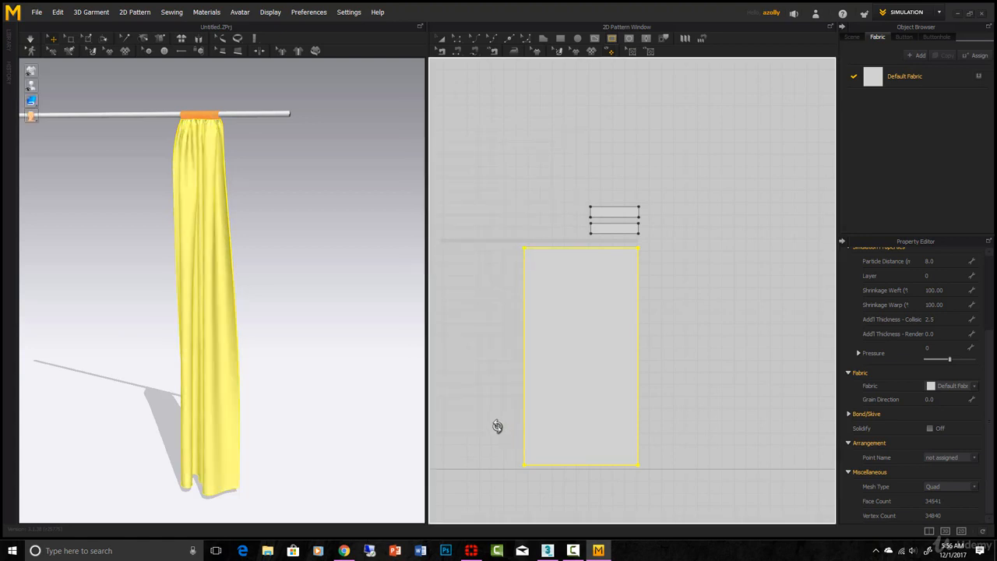
# Step: Switch to 3ds Max and import the exported curtain file into the dining room scene
pyautogui.click(548, 550)
pyautogui.click(12, 17)
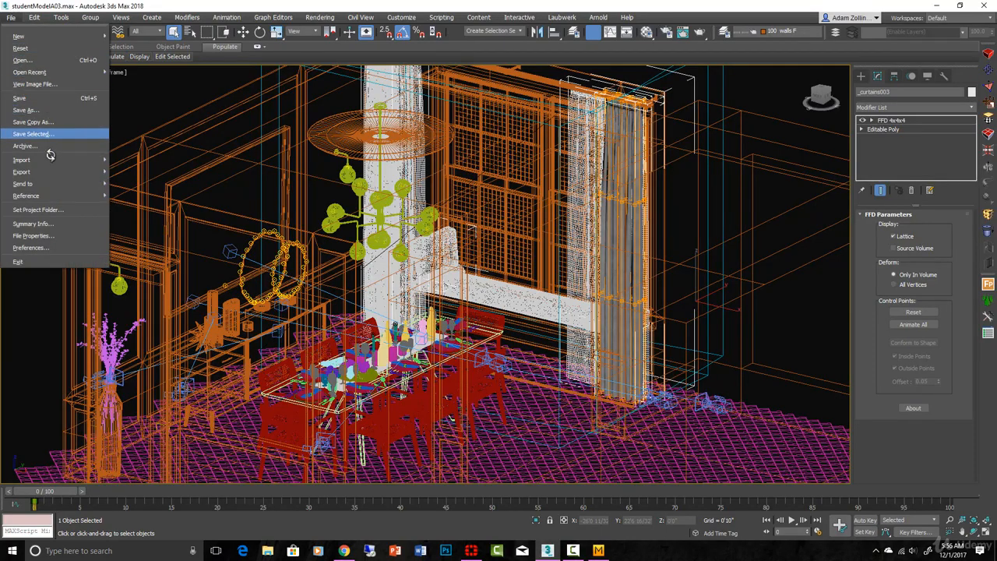
pyautogui.moveTo(50, 160)
pyautogui.click(141, 165)
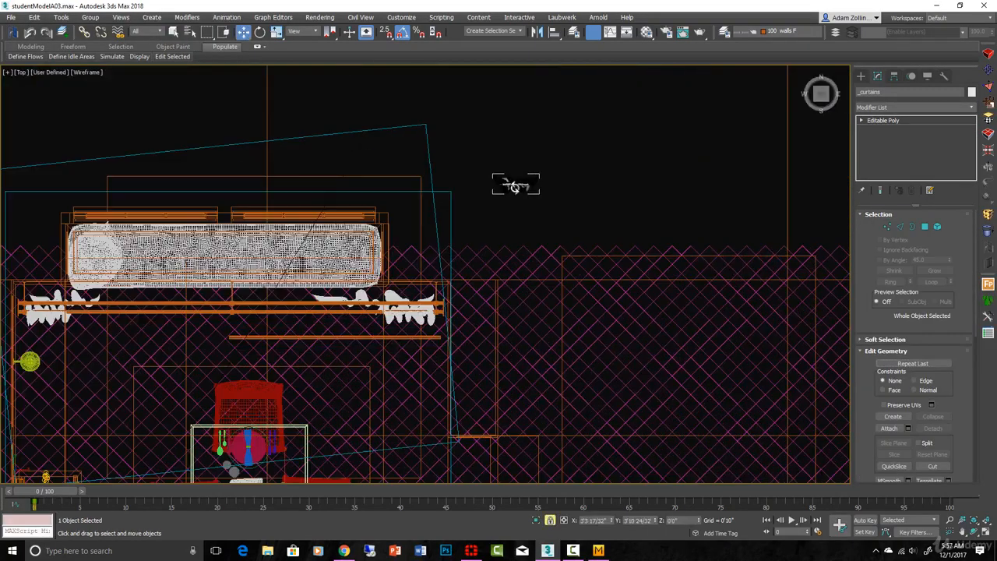
# Step: Examine the imported curtain's shape, height and placement against the room's existing curtains from the top, right and angled views
pyautogui.scroll(5, 517, 191)
pyautogui.scroll(-3, 518, 196)
pyautogui.keyDown('alt'); pyautogui.moveTo(554, 246); pyautogui.dragTo(531, 190, button='middle'); pyautogui.keyUp('alt')
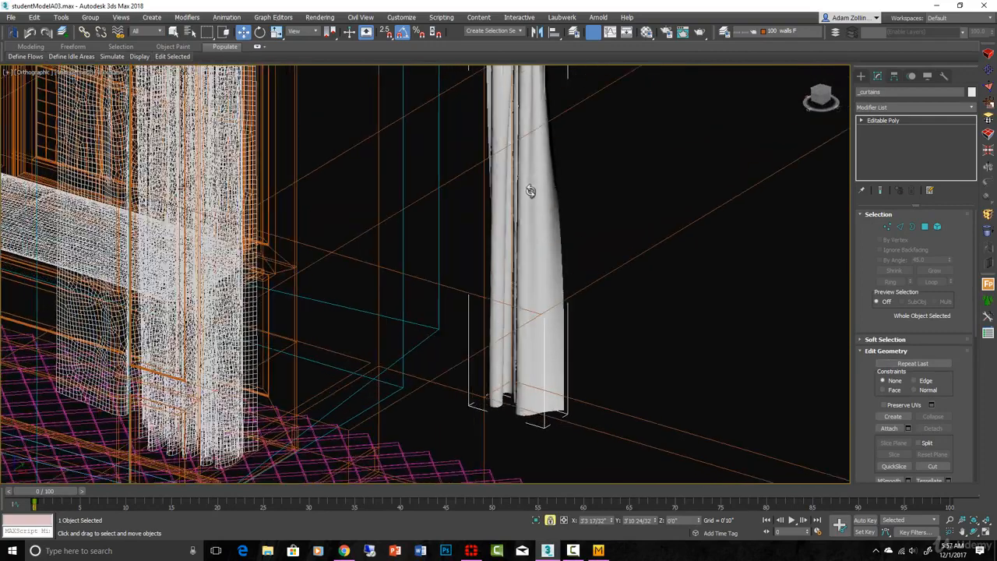
pyautogui.press('r')
pyautogui.scroll(-5, 525, 211)
pyautogui.moveTo(476, 232); pyautogui.dragTo(493, 301, button='middle')
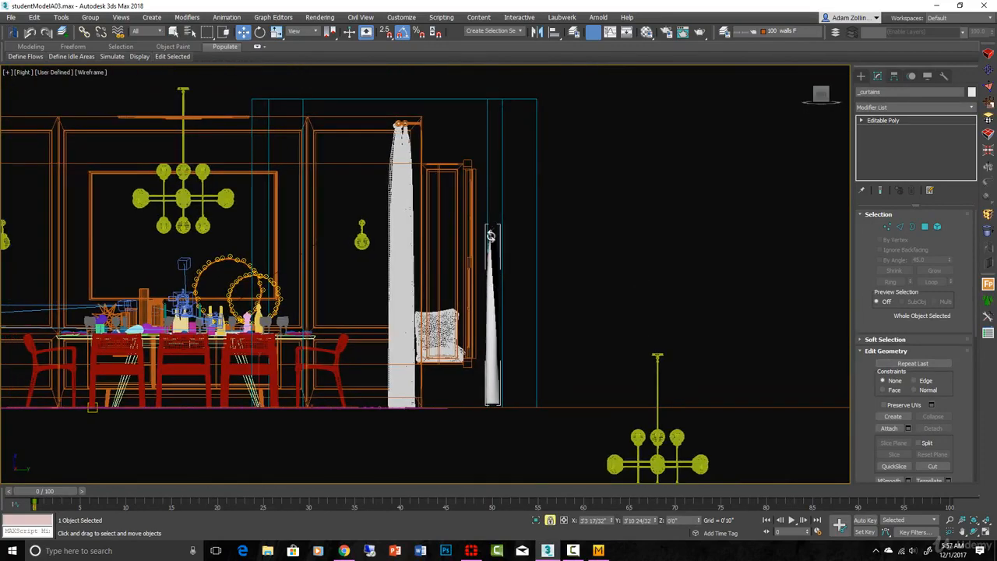
pyautogui.scroll(4, 490, 226)
pyautogui.scroll(-3, 503, 250)
pyautogui.scroll(-2, 359, 118)
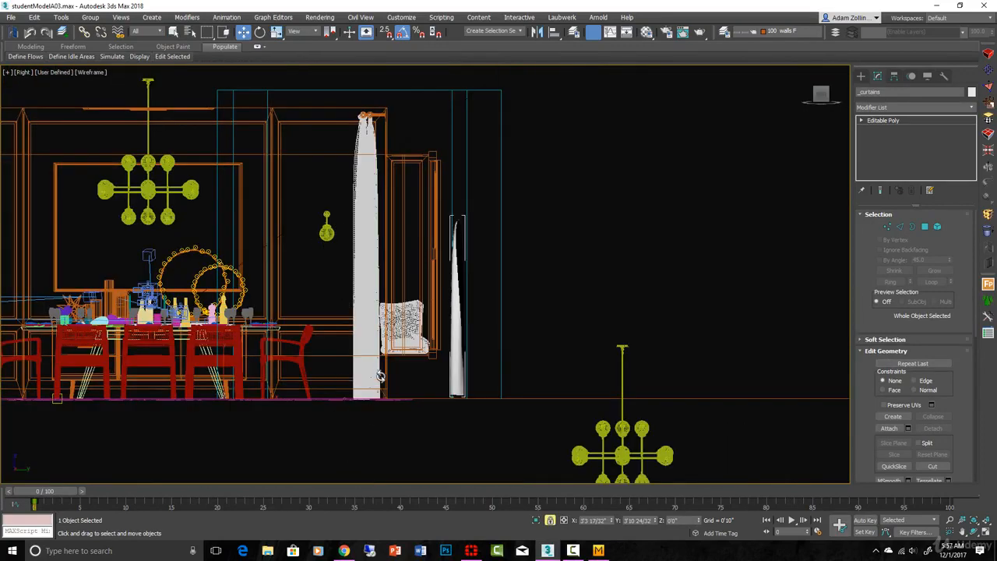
pyautogui.keyDown('alt'); pyautogui.moveTo(460, 283); pyautogui.dragTo(534, 291, button='middle'); pyautogui.keyUp('alt')
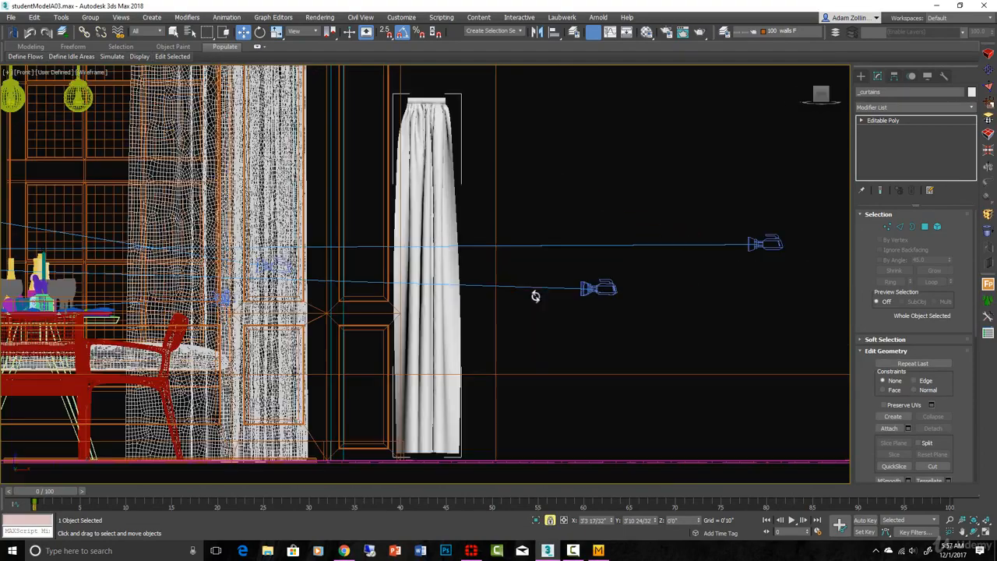
# Step: Inspect the imported curtain's mesh in the front view, showing edges on the rod loop and gathered folds
pyautogui.press('f')
pyautogui.press('F3')
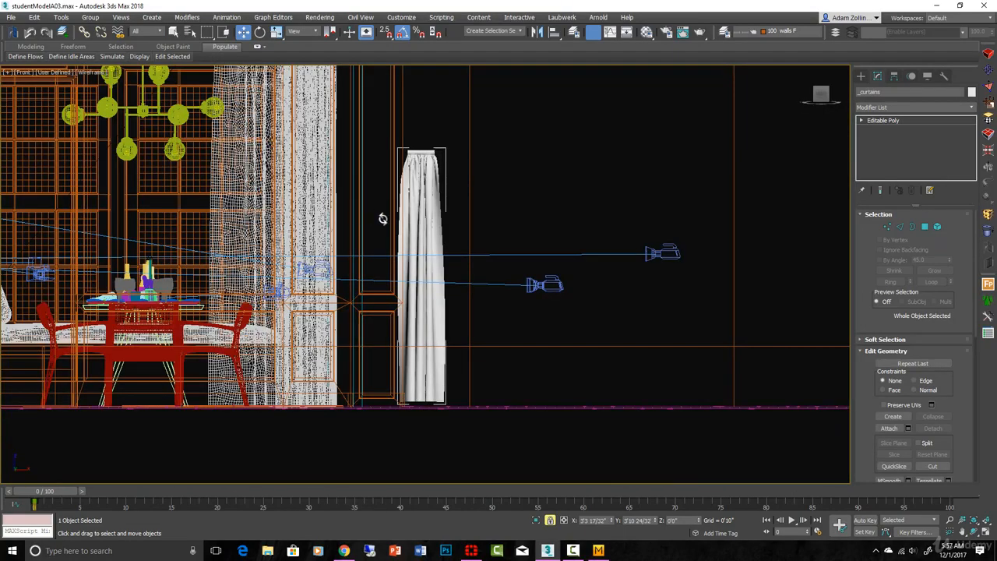
pyautogui.scroll(3, 437, 224)
pyautogui.scroll(-1, 483, 267)
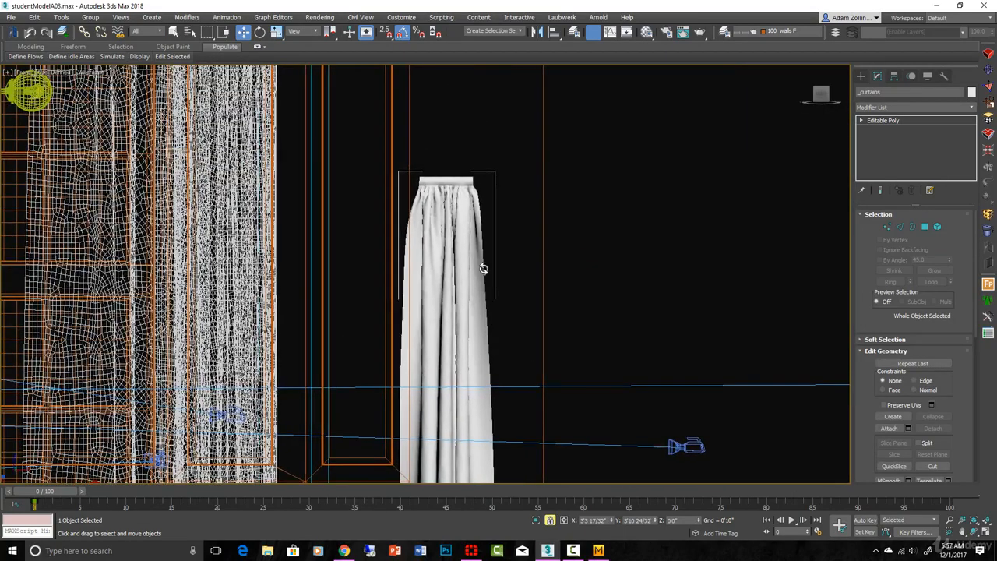
pyautogui.scroll(4, 476, 160)
pyautogui.scroll(4, 443, 178)
pyautogui.press('F4')
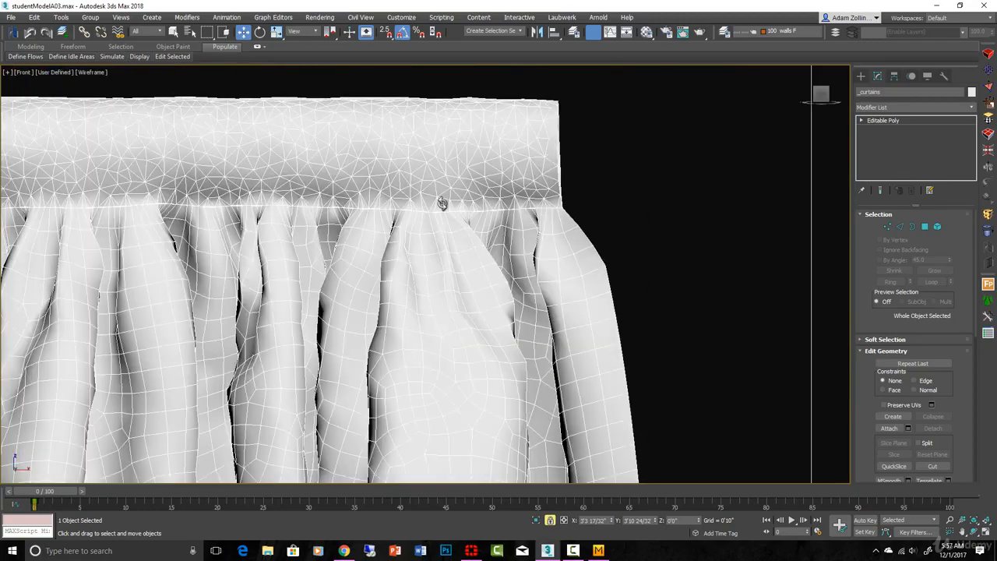
pyautogui.keyDown('alt'); pyautogui.moveTo(461, 216); pyautogui.dragTo(389, 215, button='middle'); pyautogui.keyUp('alt')
pyautogui.scroll(-5, 373, 270)
pyautogui.scroll(-2, 371, 272)
pyautogui.keyDown('alt'); pyautogui.moveTo(374, 327); pyautogui.dragTo(371, 350, button='middle'); pyautogui.keyUp('alt')
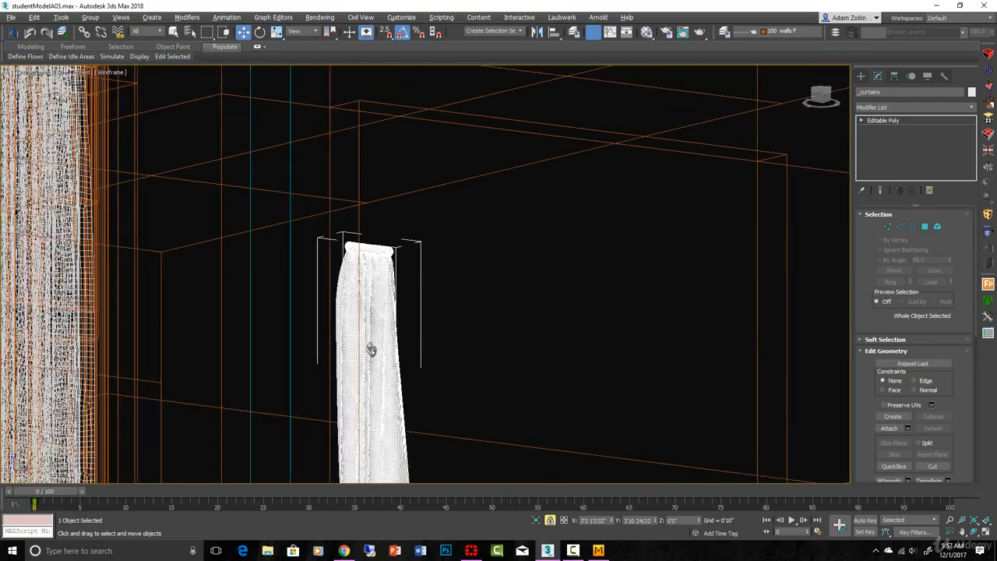
# Step: Add a TurboSmooth modifier to the imported curtain and show its mesh edges
pyautogui.scroll(5, 372, 350)
pyautogui.press('F4')
pyautogui.scroll(-3, 514, 296)
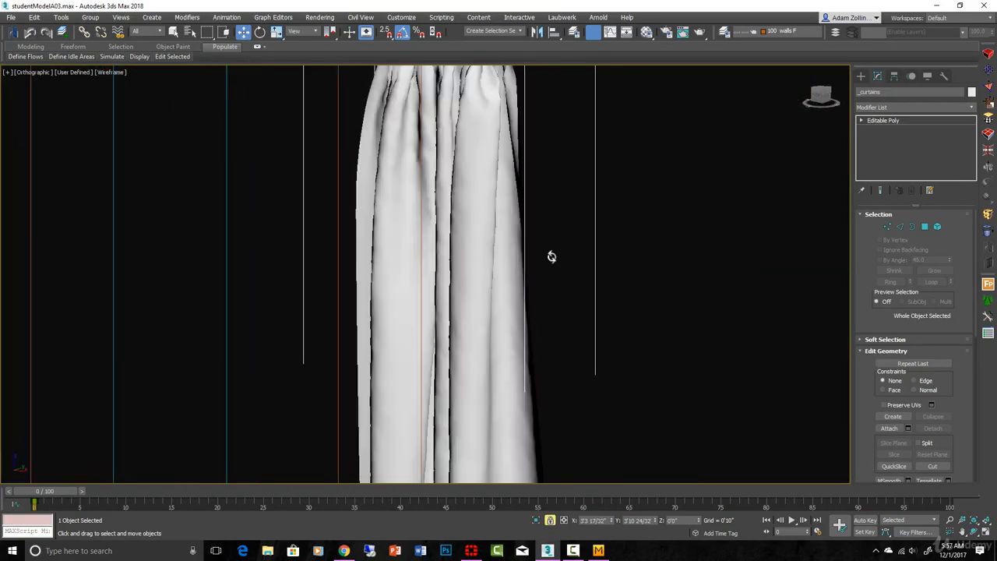
pyautogui.keyDown('alt'); pyautogui.moveTo(552, 257); pyautogui.dragTo(546, 339, button='middle'); pyautogui.keyUp('alt')
pyautogui.click(915, 107)
pyautogui.scroll(-10, 974, 266)
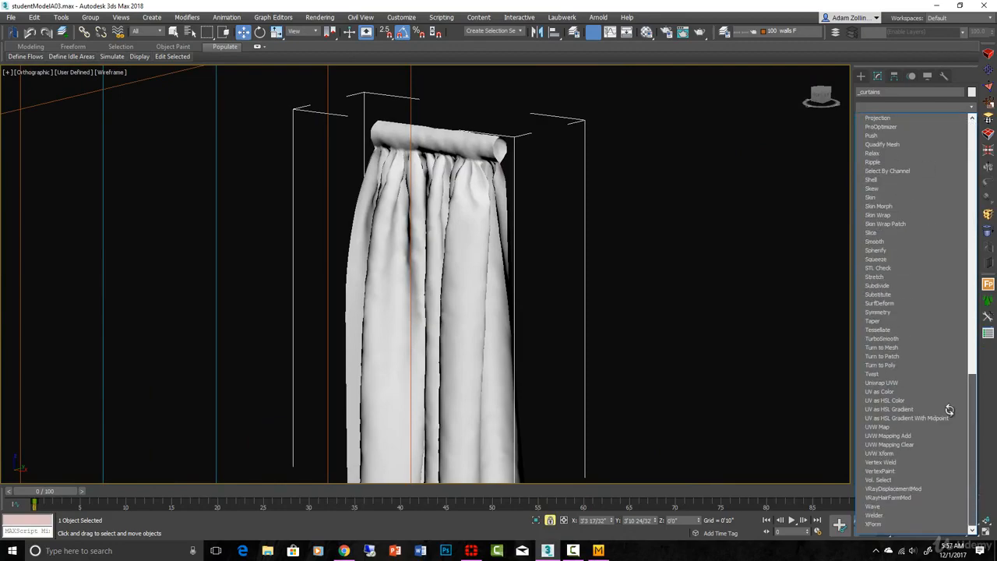
pyautogui.click(890, 340)
pyautogui.press('F4')
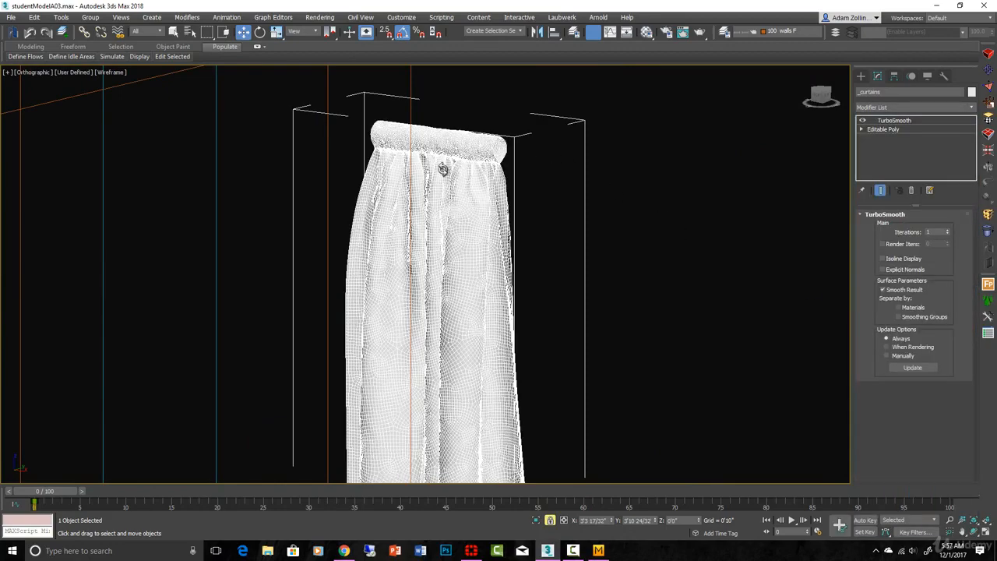
# Step: Compare the rod loop and gathered folds up close with TurboSmooth turned off and on
pyautogui.keyDown('alt'); pyautogui.moveTo(457, 167); pyautogui.dragTo(483, 179, button='middle'); pyautogui.keyUp('alt')
pyautogui.scroll(5, 501, 173)
pyautogui.scroll(-8, 501, 175)
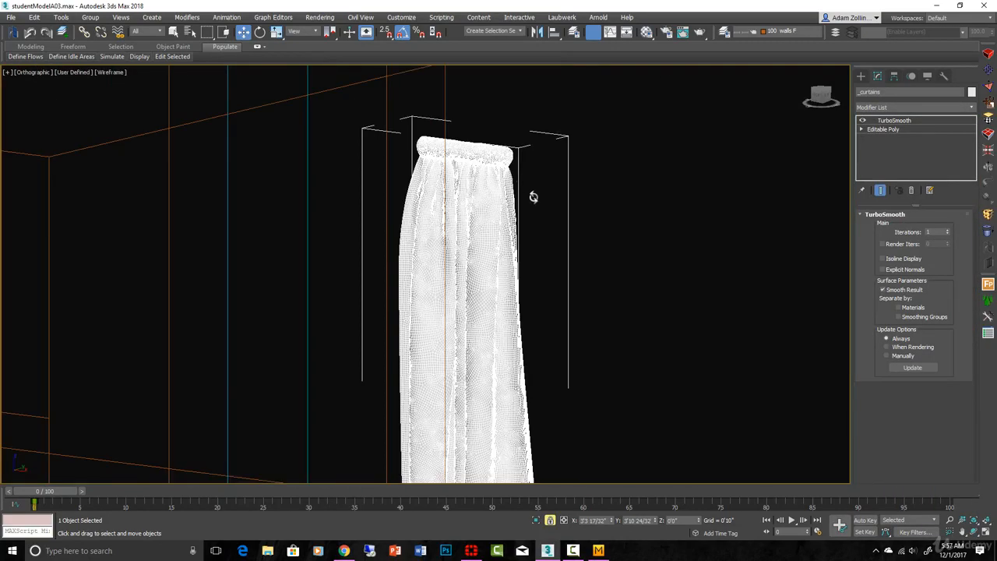
pyautogui.scroll(8, 511, 144)
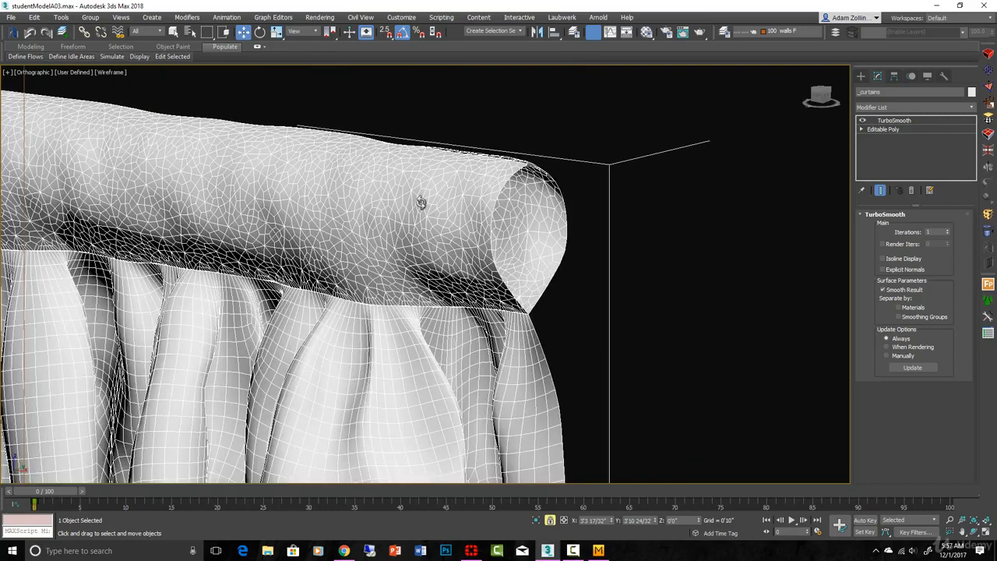
pyautogui.click(863, 120)
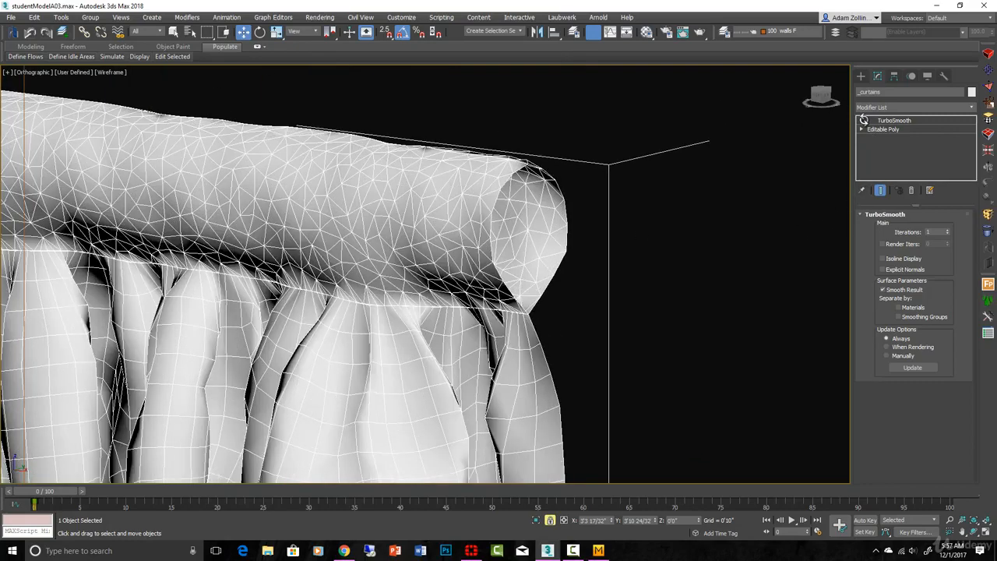
pyautogui.click(861, 120)
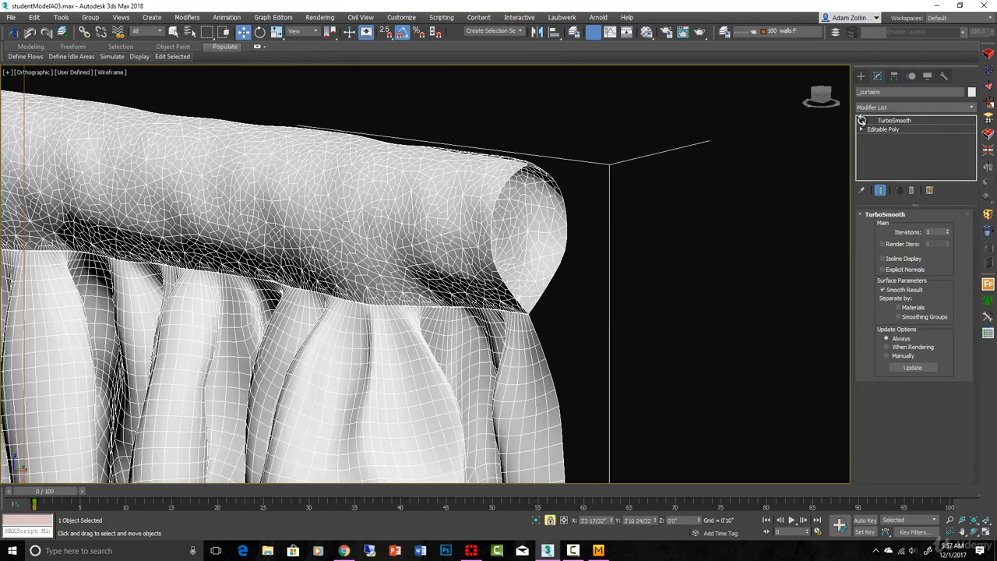
# Step: Isolate the smoothed curtain from the rest of the scene and view its gathered top from above
pyautogui.scroll(-6, 413, 174)
pyautogui.keyDown('alt'); pyautogui.moveTo(450, 251); pyautogui.dragTo(470, 233, button='middle'); pyautogui.keyUp('alt')
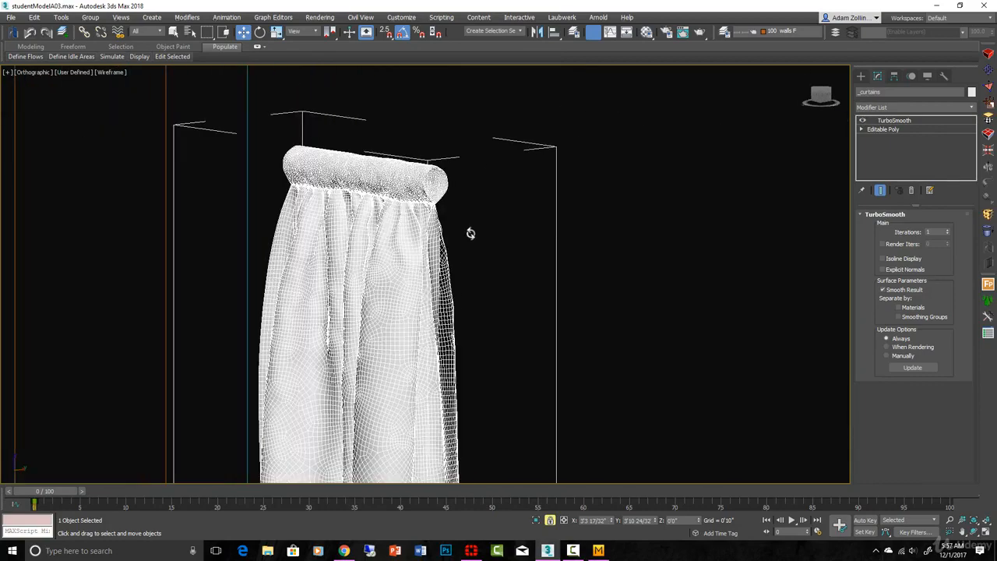
pyautogui.click(470, 233)
pyautogui.press('F3')
pyautogui.press('F3')
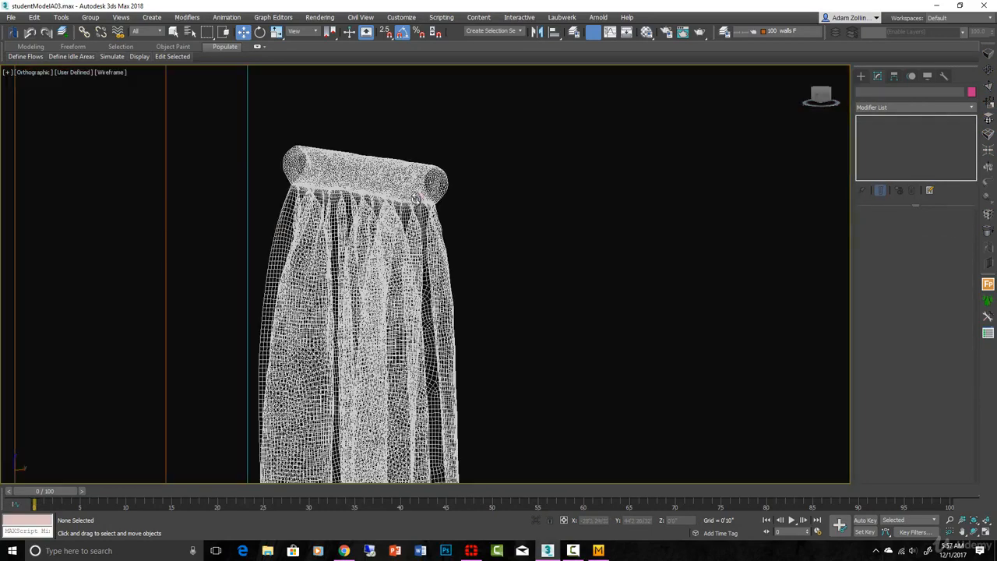
pyautogui.click(415, 197)
pyautogui.keyDown('alt'); pyautogui.moveTo(415, 196); pyautogui.dragTo(422, 195, button='middle'); pyautogui.keyUp('alt')
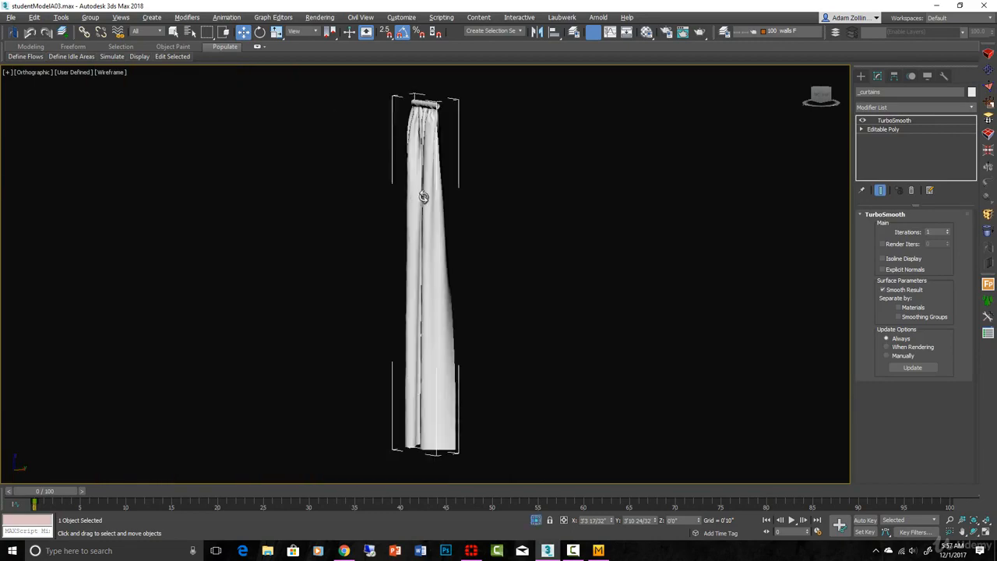
pyautogui.press('t')
pyautogui.moveTo(466, 253)
pyautogui.keyDown('alt'); pyautogui.mouseDown(button='middle')
pyautogui.moveTo(501, 207)
pyautogui.moveTo(513, 346)
pyautogui.moveTo(487, 282)
pyautogui.moveTo(460, 353)
pyautogui.moveTo(530, 272)
pyautogui.moveTo(585, 291)
pyautogui.moveTo(663, 350)
pyautogui.moveTo(600, 445)
pyautogui.moveTo(471, 320)
pyautogui.moveTo(603, 294)
pyautogui.moveTo(576, 283)
pyautogui.mouseUp(button='middle'); pyautogui.keyUp('alt')
pyautogui.scroll(6, 576, 283)
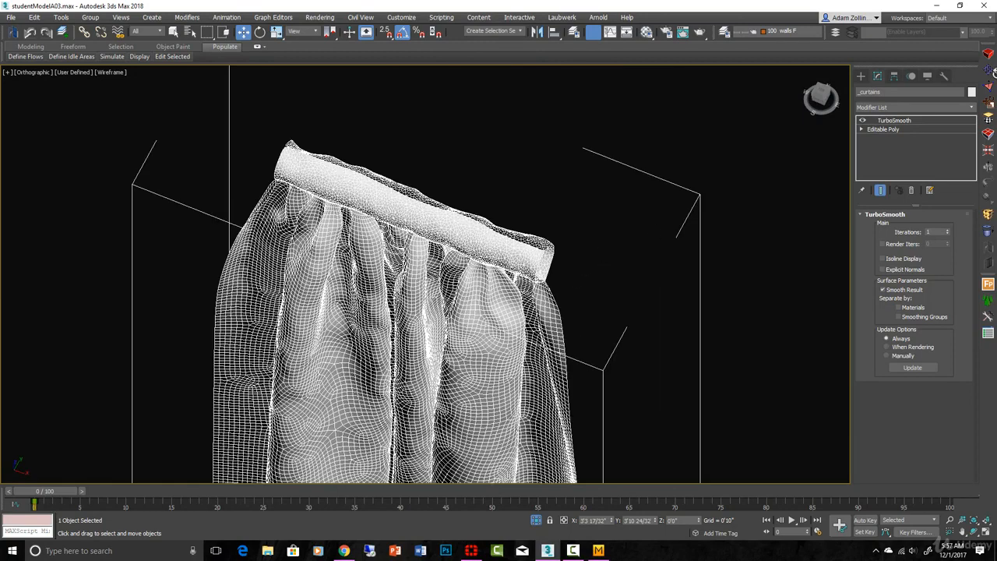
# Step: Turn off the curtain's TurboSmooth and add a Shell modifier above it with an outer amount of 0'0 5/32"
pyautogui.click(861, 119)
pyautogui.scroll(4, 533, 213)
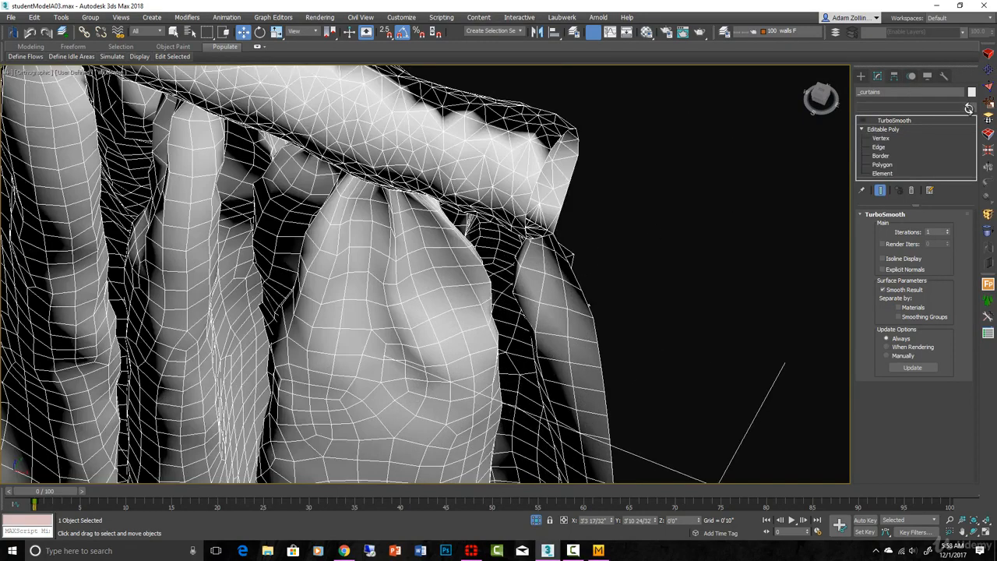
pyautogui.click(915, 107)
pyautogui.moveTo(981, 215); pyautogui.dragTo(945, 336)
pyautogui.click(877, 329)
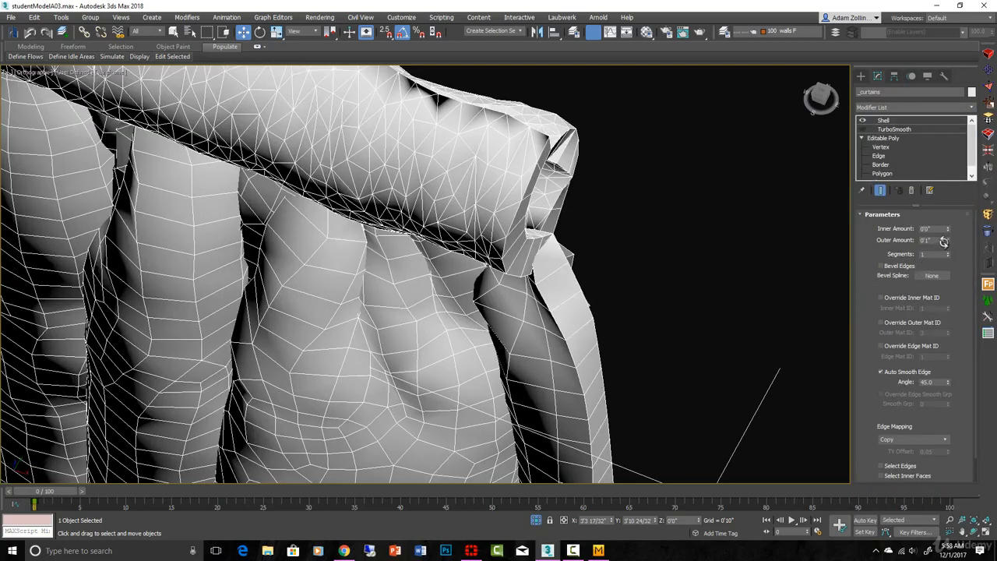
pyautogui.moveTo(947, 241); pyautogui.dragTo(942, 284)
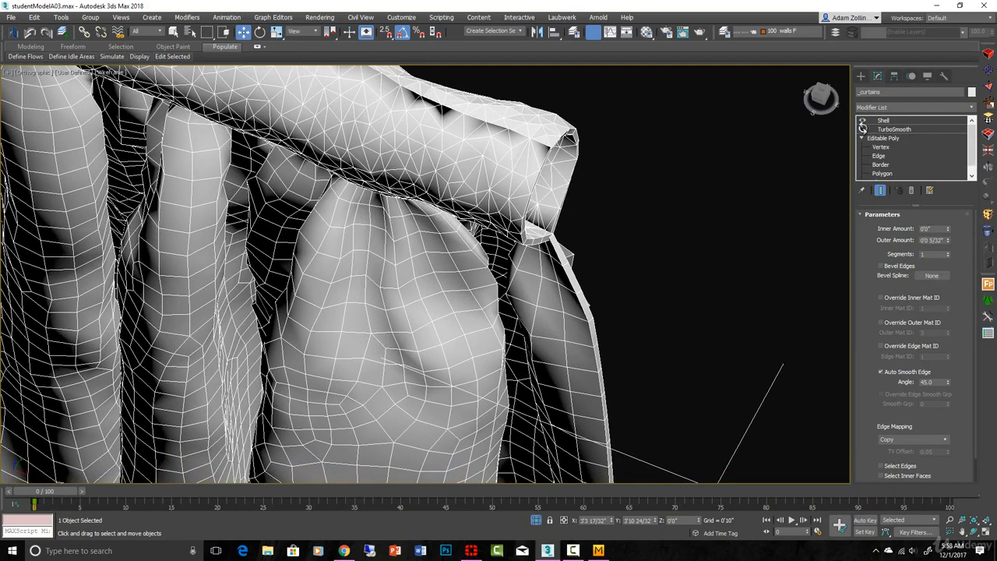
pyautogui.click(908, 129)
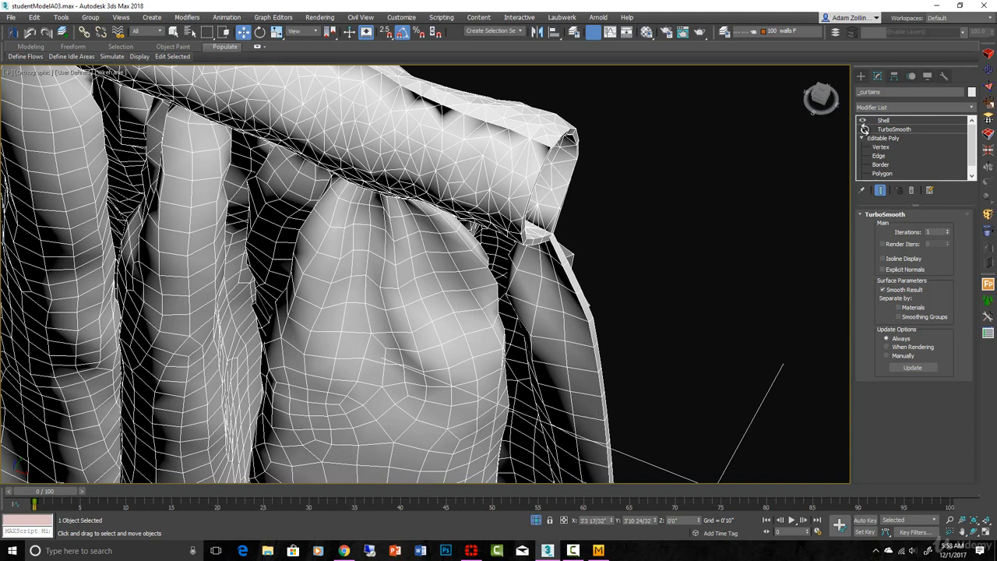
# Step: Turn the curtain's TurboSmooth back on and move it above the Shell modifier in the stack
pyautogui.click(864, 129)
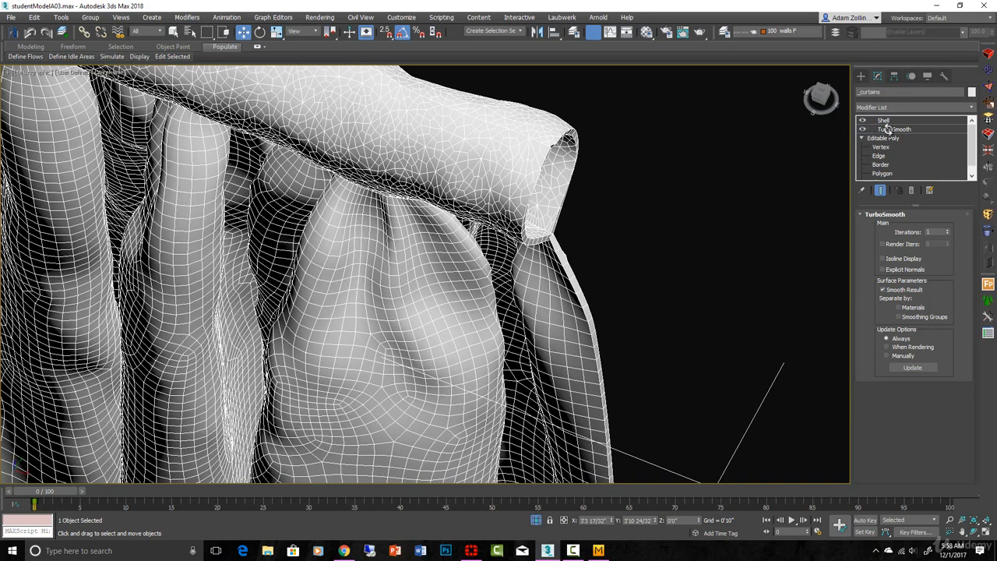
pyautogui.moveTo(888, 122); pyautogui.dragTo(893, 116)
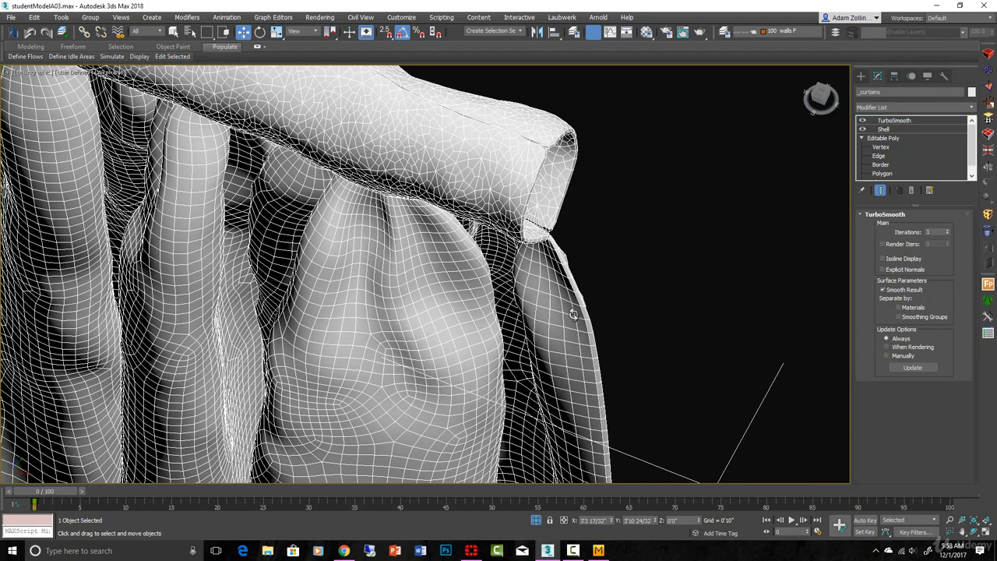
pyautogui.scroll(5, 573, 314)
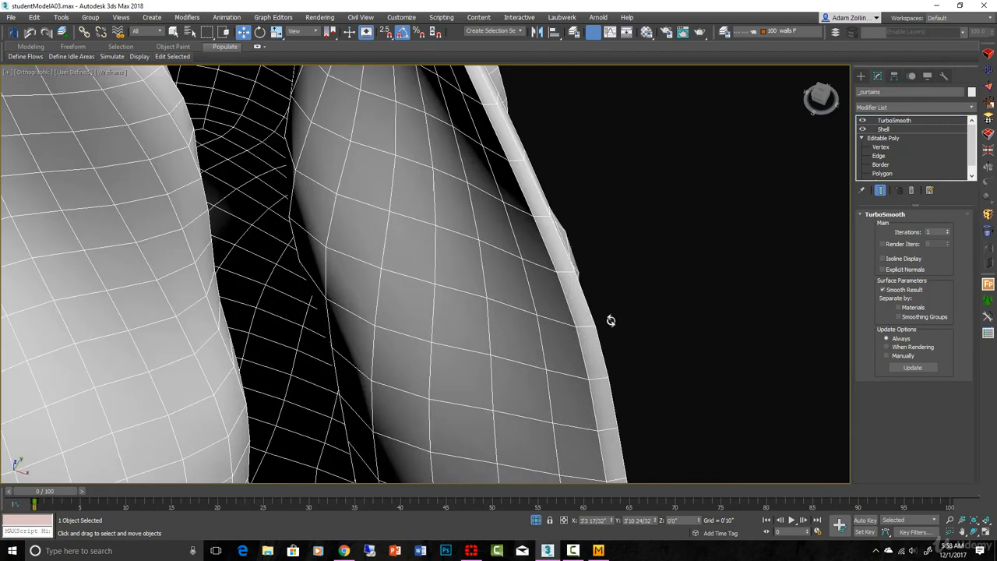
# Step: Inspect the thickened, smoothed curtain's side edge, rod loop and gathered folds from several angles
pyautogui.scroll(-8, 547, 267)
pyautogui.moveTo(549, 289)
pyautogui.keyDown('alt'); pyautogui.mouseDown(button='middle')
pyautogui.moveTo(548, 268)
pyautogui.moveTo(342, 263)
pyautogui.moveTo(351, 253)
pyautogui.moveTo(388, 276)
pyautogui.moveTo(498, 281)
pyautogui.moveTo(451, 291)
pyautogui.moveTo(561, 294)
pyautogui.moveTo(526, 300)
pyautogui.mouseUp(button='middle'); pyautogui.keyUp('alt')
pyautogui.click(525, 300)
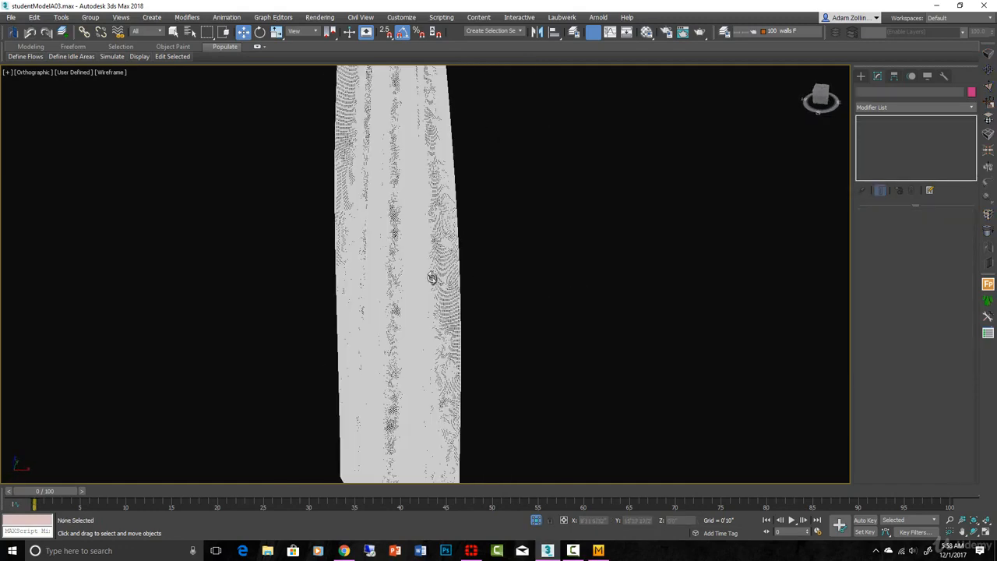
pyautogui.click(433, 278)
pyautogui.scroll(-4, 480, 287)
pyautogui.keyDown('alt'); pyautogui.moveTo(483, 288); pyautogui.dragTo(453, 269, button='middle'); pyautogui.keyUp('alt')
pyautogui.scroll(3, 453, 78)
pyautogui.scroll(6, 454, 78)
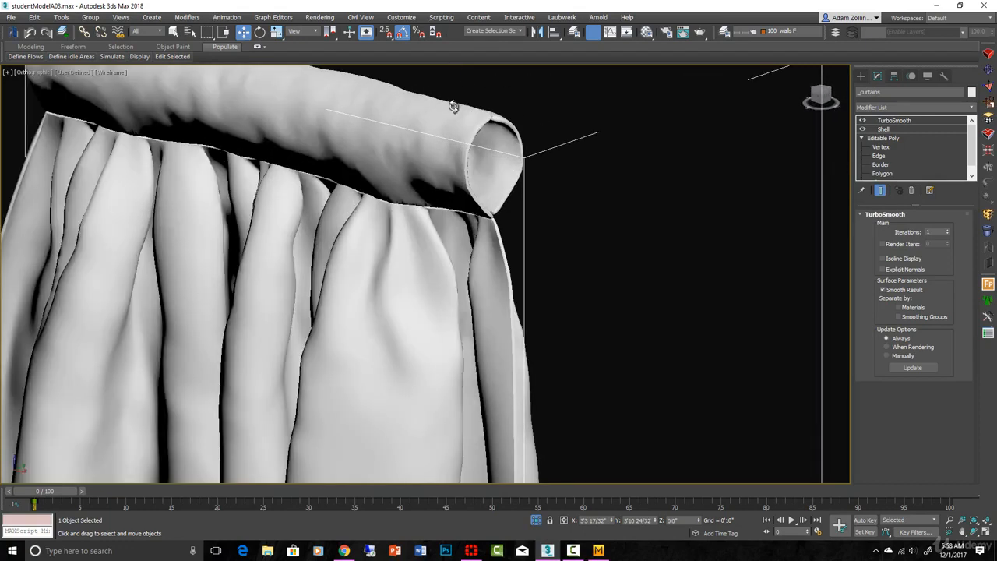
pyautogui.scroll(-2, 494, 127)
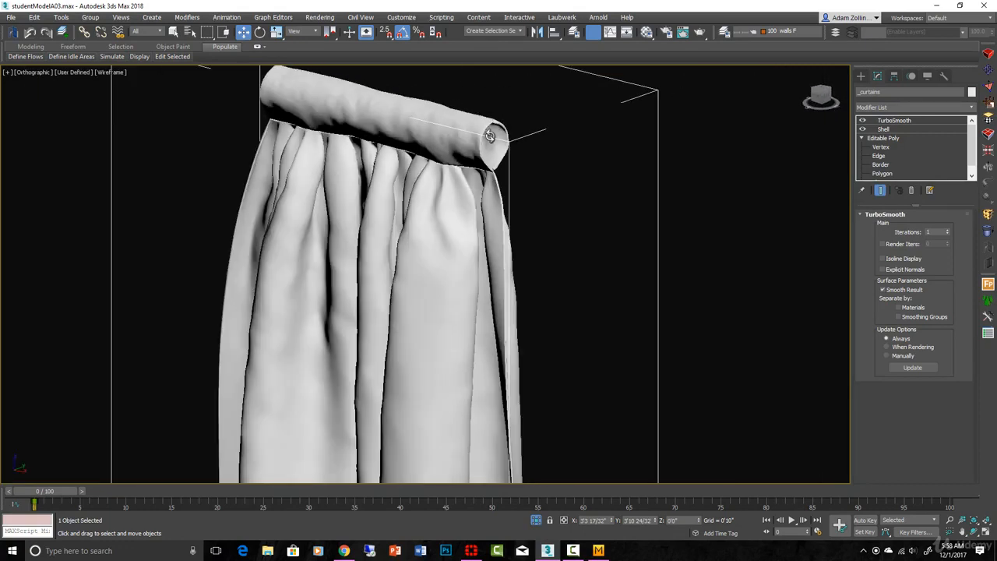
pyautogui.scroll(3, 498, 156)
pyautogui.keyDown('alt'); pyautogui.moveTo(498, 183); pyautogui.dragTo(447, 200, button='middle'); pyautogui.keyUp('alt')
pyautogui.keyDown('alt'); pyautogui.moveTo(491, 208); pyautogui.dragTo(510, 208, button='middle'); pyautogui.keyUp('alt')
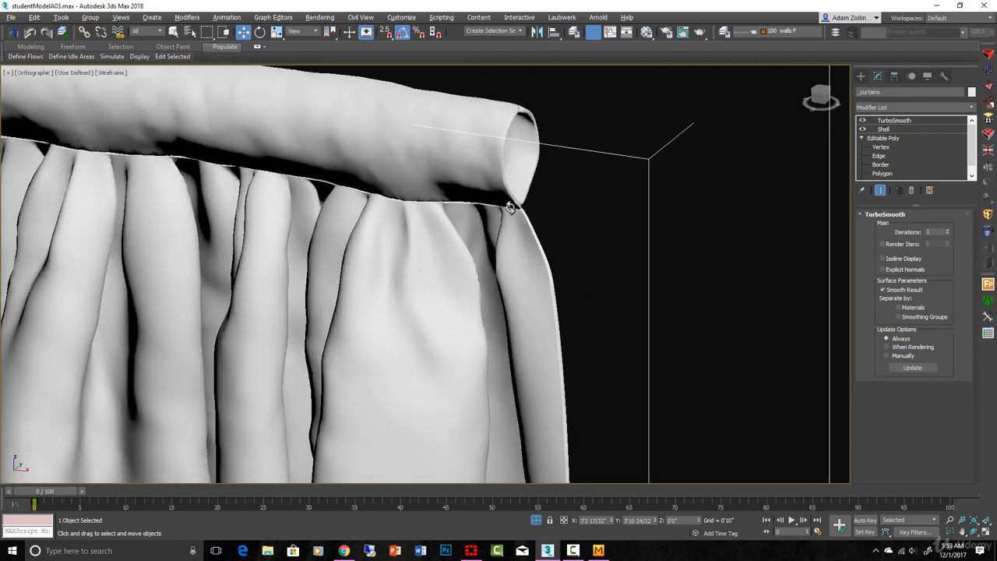
# Step: Add an Unwrap UVW modifier on top of the curtain's stack and open its UV editor
pyautogui.click(971, 107)
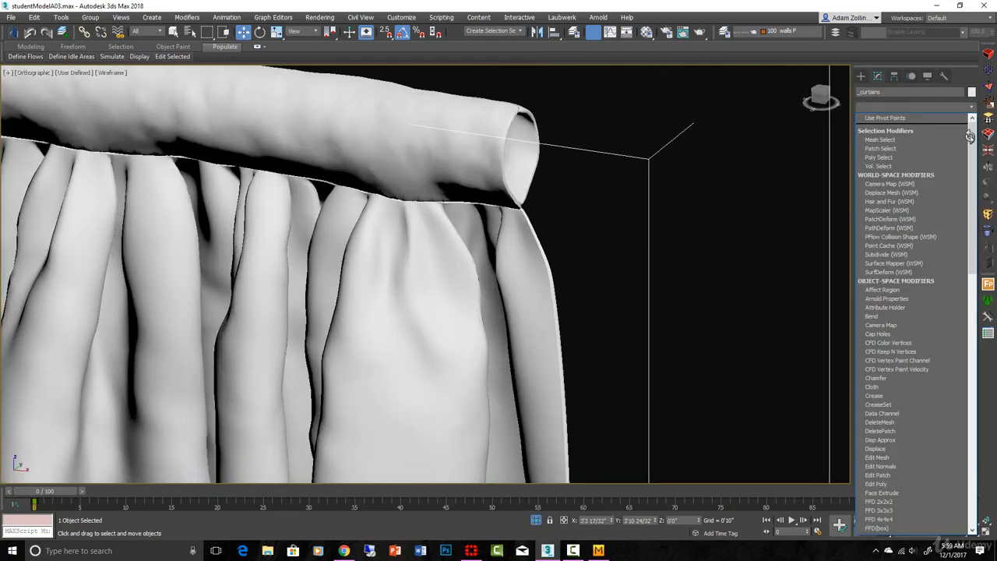
pyautogui.moveTo(971, 144); pyautogui.dragTo(971, 397)
pyautogui.click(883, 383)
pyautogui.click(883, 383)
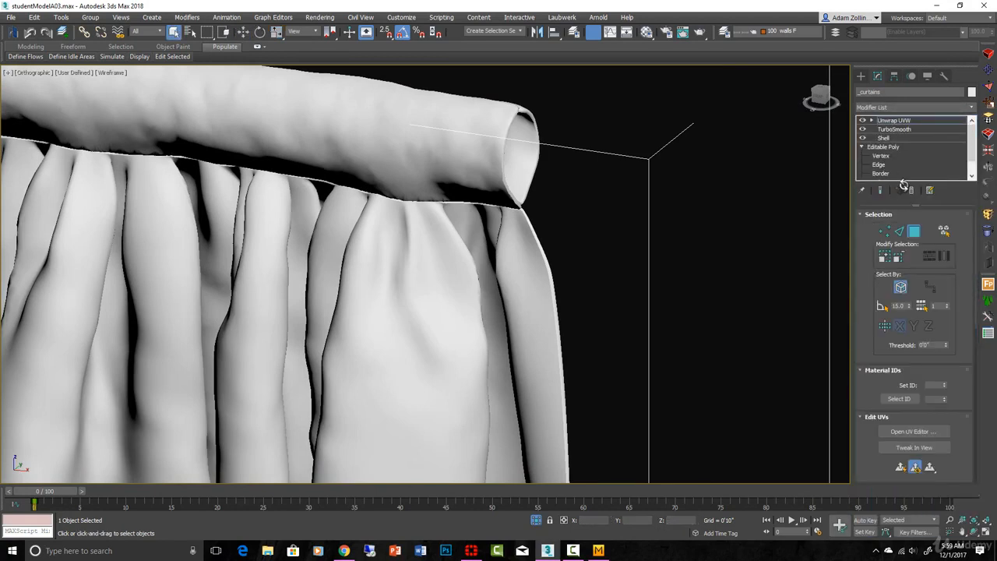
pyautogui.scroll(-5, 934, 311)
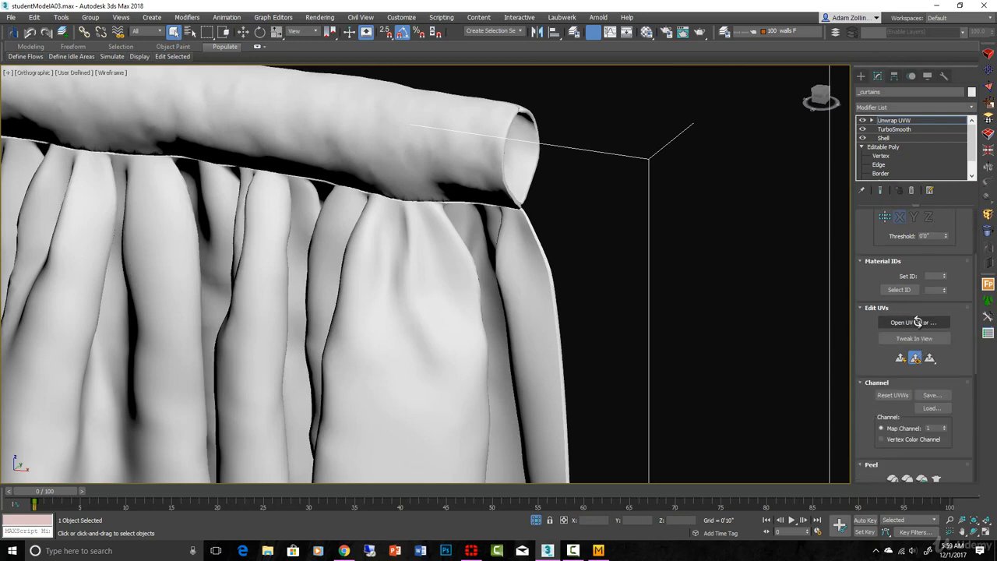
pyautogui.click(918, 322)
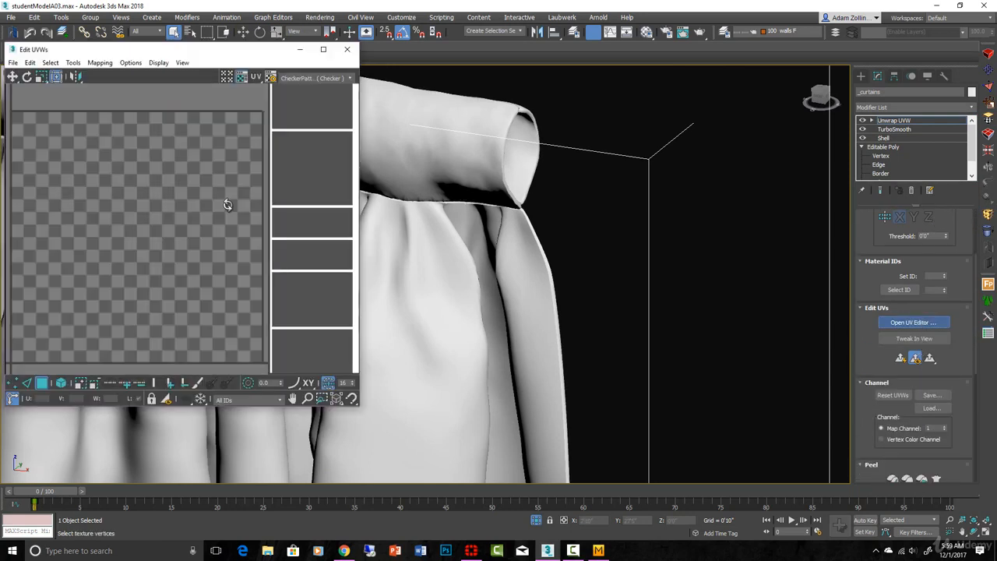
# Step: Examine the curtain's UV layout at different zoom levels and close the UV editor
pyautogui.scroll(-6, 205, 209)
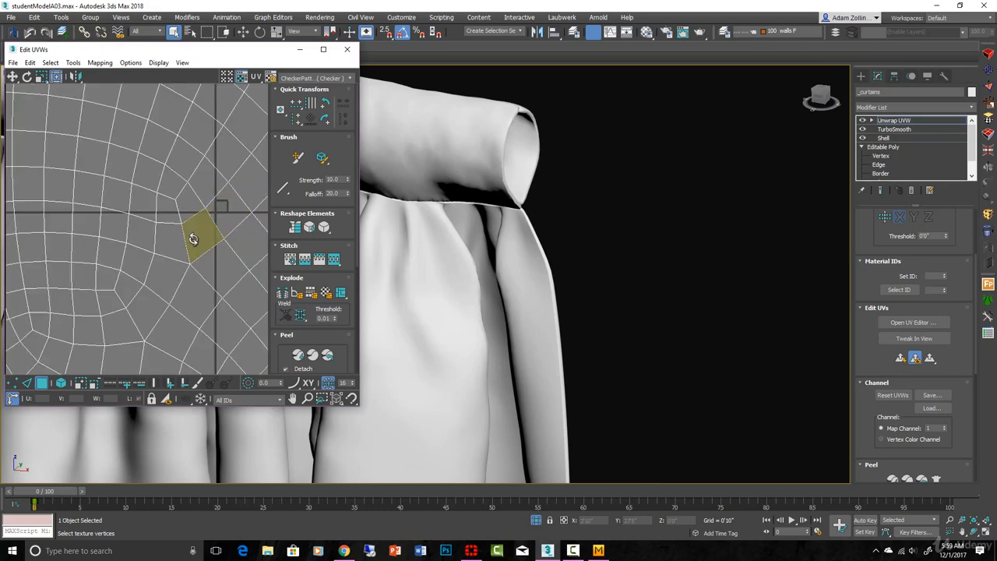
pyautogui.scroll(-6, 199, 245)
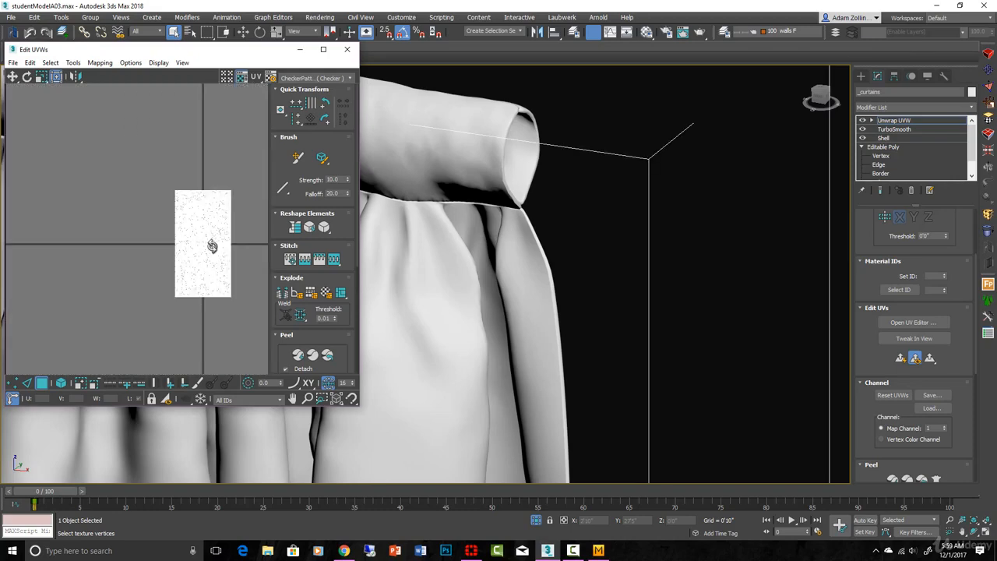
pyautogui.scroll(-4, 214, 247)
pyautogui.scroll(2, 222, 249)
pyautogui.scroll(2, 180, 242)
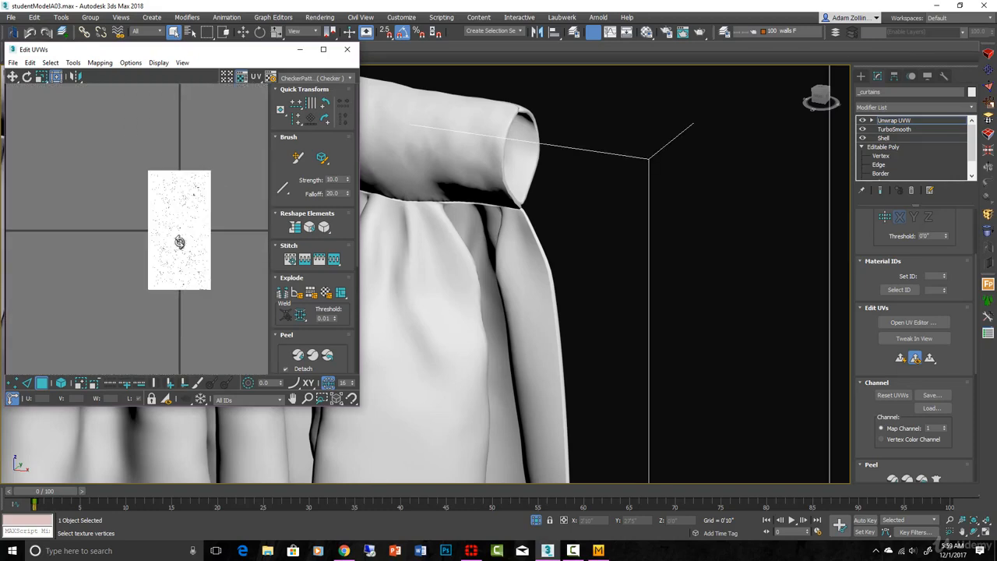
pyautogui.scroll(2, 180, 242)
pyautogui.scroll(-1, 180, 241)
pyautogui.moveTo(180, 241); pyautogui.dragTo(195, 255, button='middle')
pyautogui.scroll(-1, 201, 329)
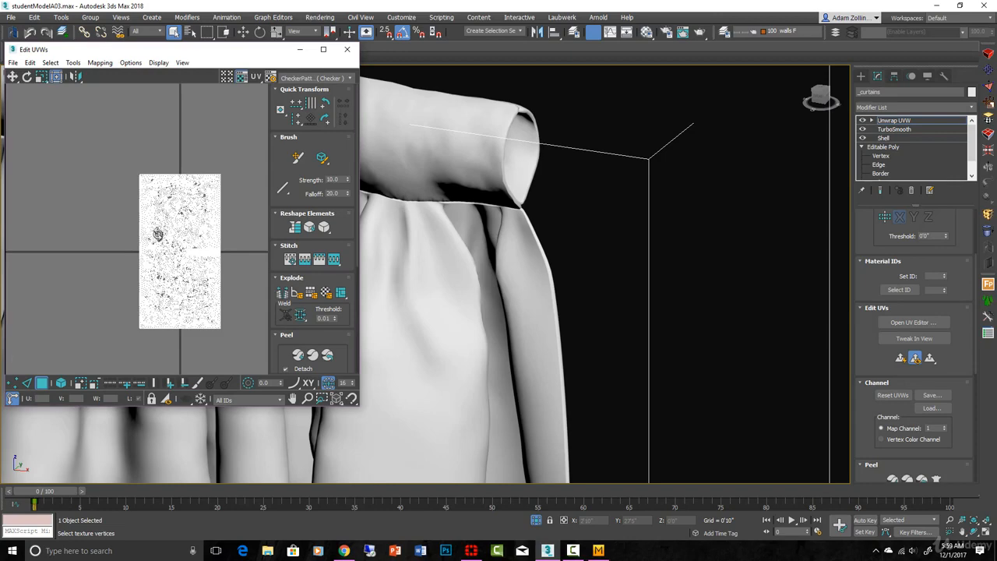
pyautogui.scroll(4, 218, 257)
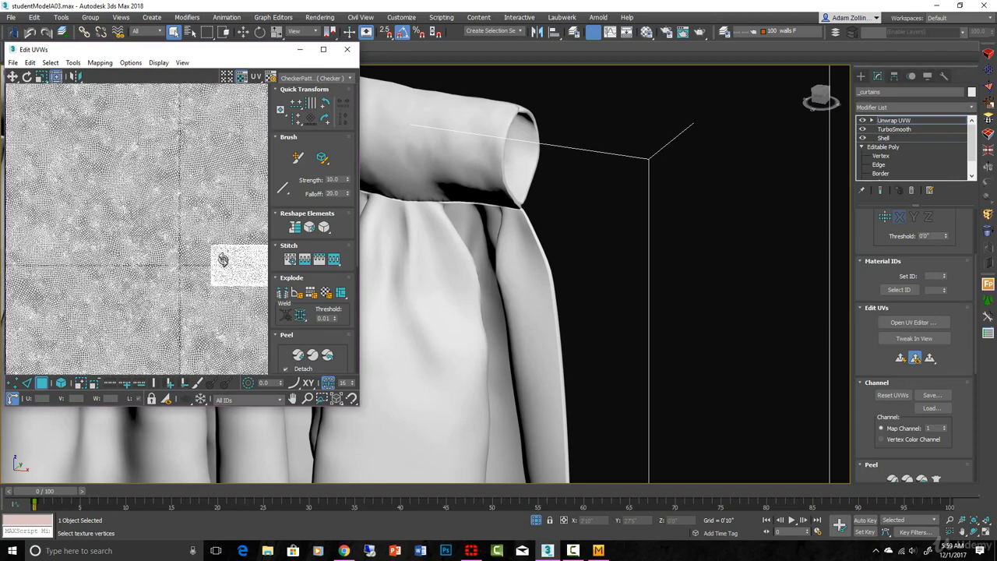
pyautogui.scroll(-2, 224, 258)
pyautogui.click(347, 49)
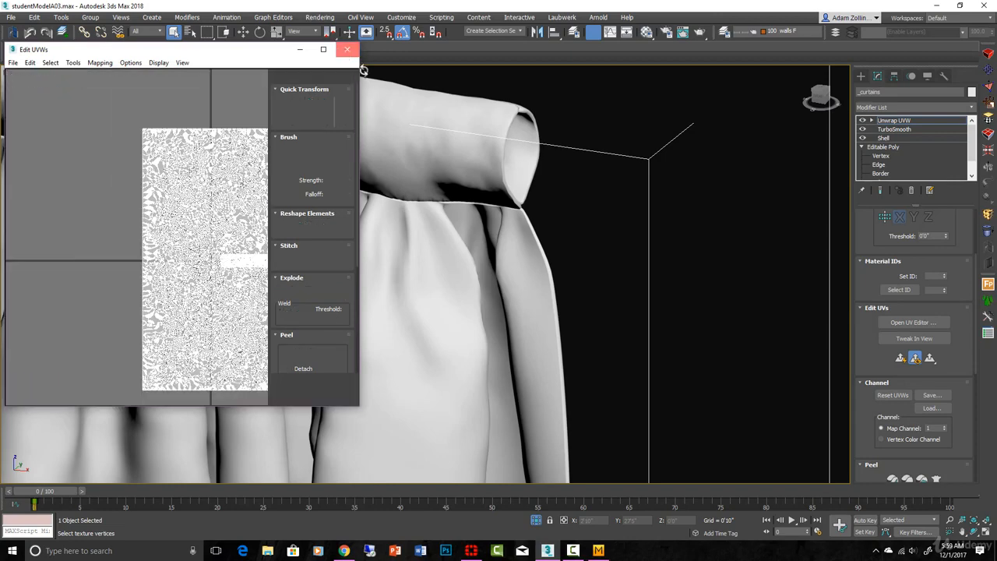
# Step: Look over the curtain's folds along its full length
pyautogui.scroll(-3, 524, 223)
pyautogui.scroll(-2, 523, 223)
pyautogui.keyDown('alt'); pyautogui.moveTo(525, 275); pyautogui.dragTo(481, 182, button='middle'); pyautogui.keyUp('alt')
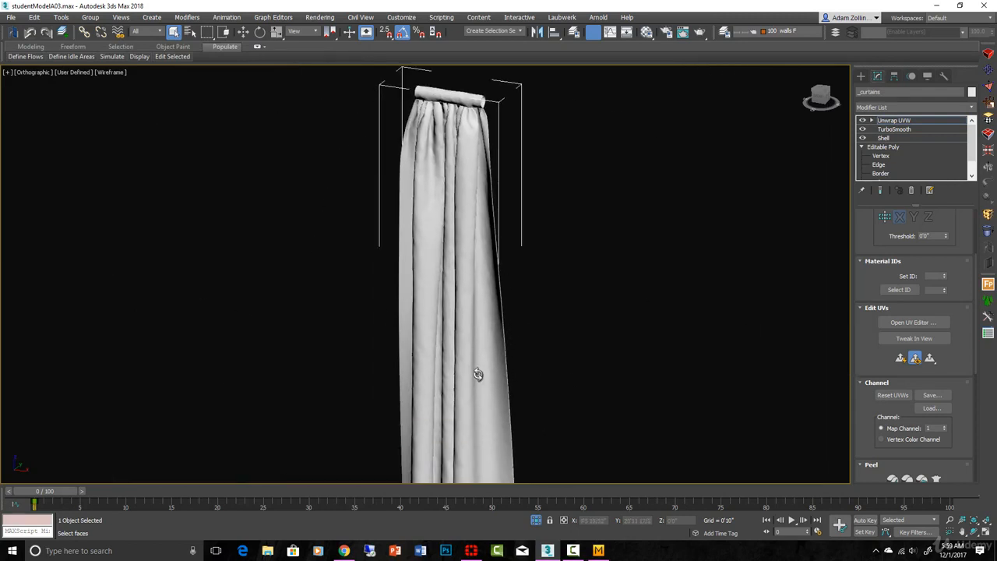
pyautogui.keyDown('alt'); pyautogui.moveTo(478, 375); pyautogui.dragTo(441, 274, button='middle'); pyautogui.keyUp('alt')
pyautogui.scroll(4, 440, 273)
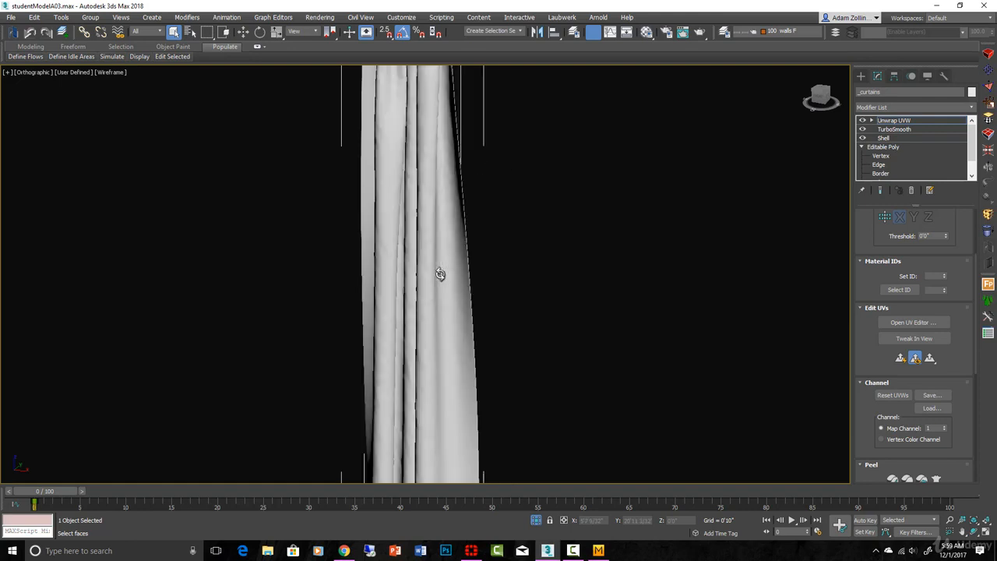
pyautogui.click(891, 129)
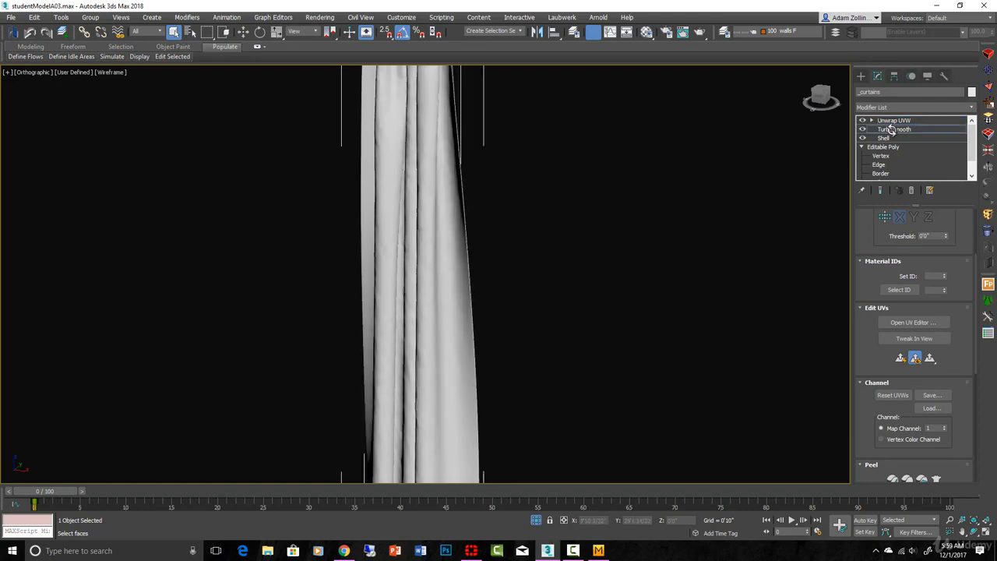
pyautogui.click(577, 304)
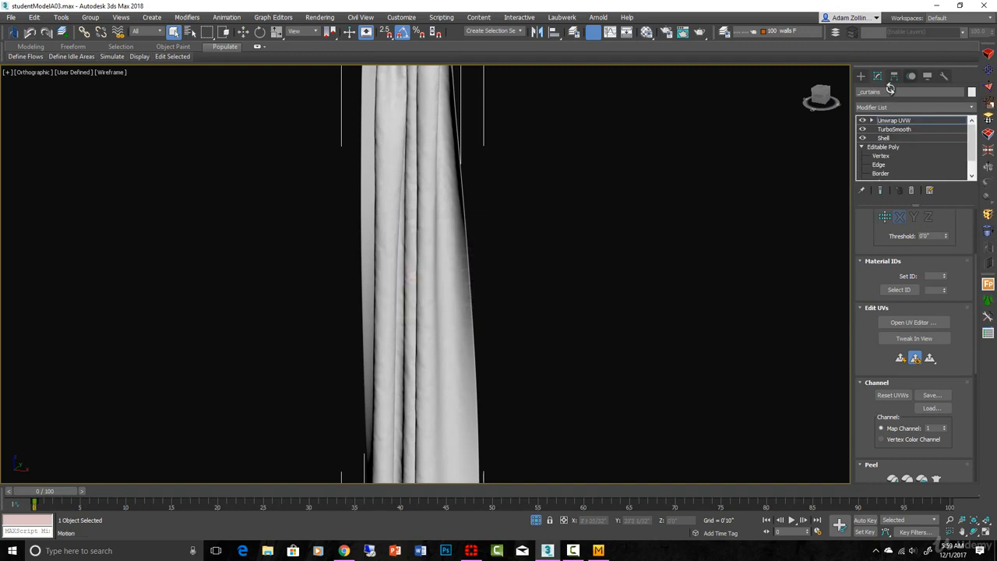
# Step: Turn off the curtain's TurboSmooth and Shell modifiers and remove the Unwrap UVW modifier
pyautogui.click(880, 138)
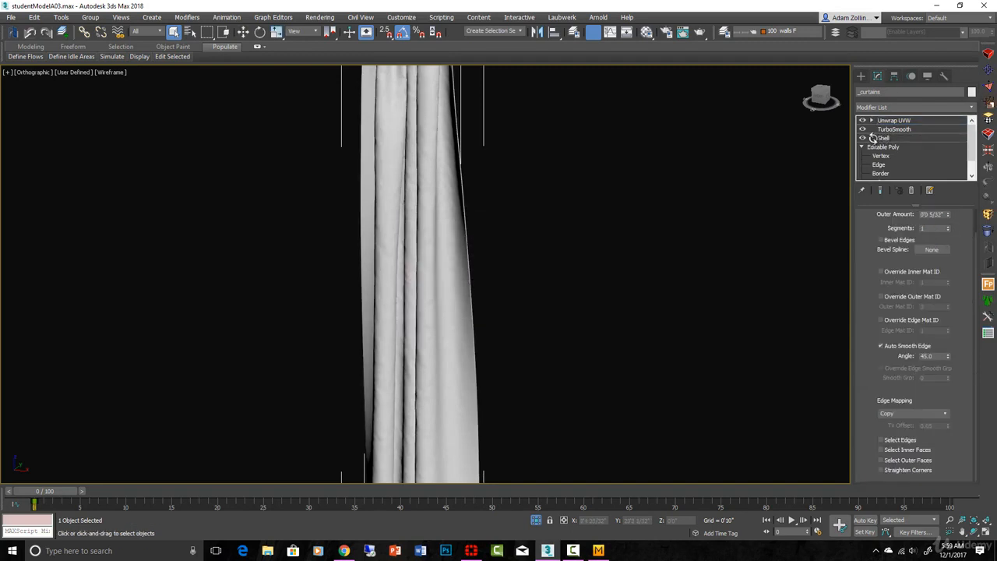
pyautogui.scroll(2, 501, 159)
pyautogui.moveTo(487, 120); pyautogui.dragTo(482, 306, button='middle')
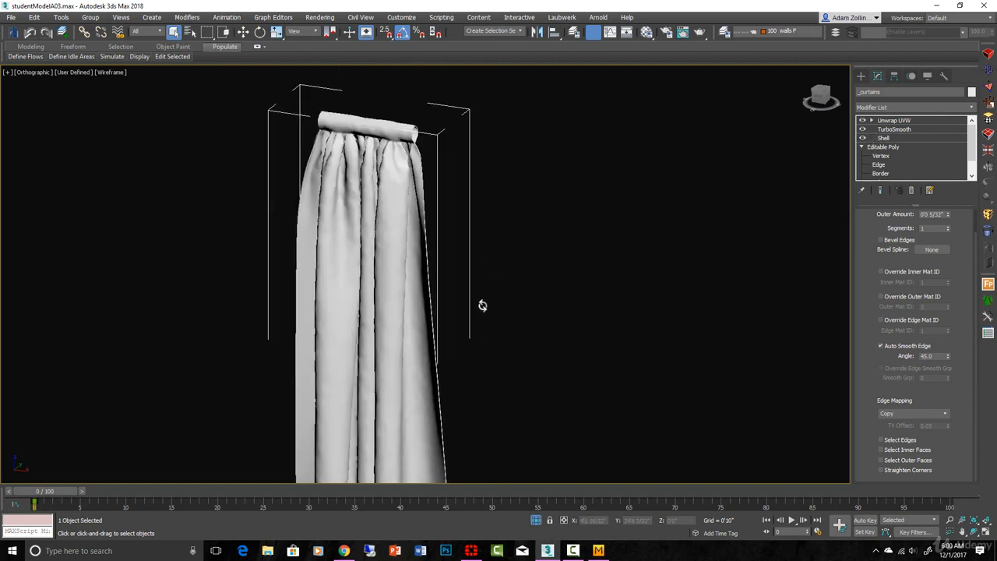
pyautogui.scroll(2, 483, 307)
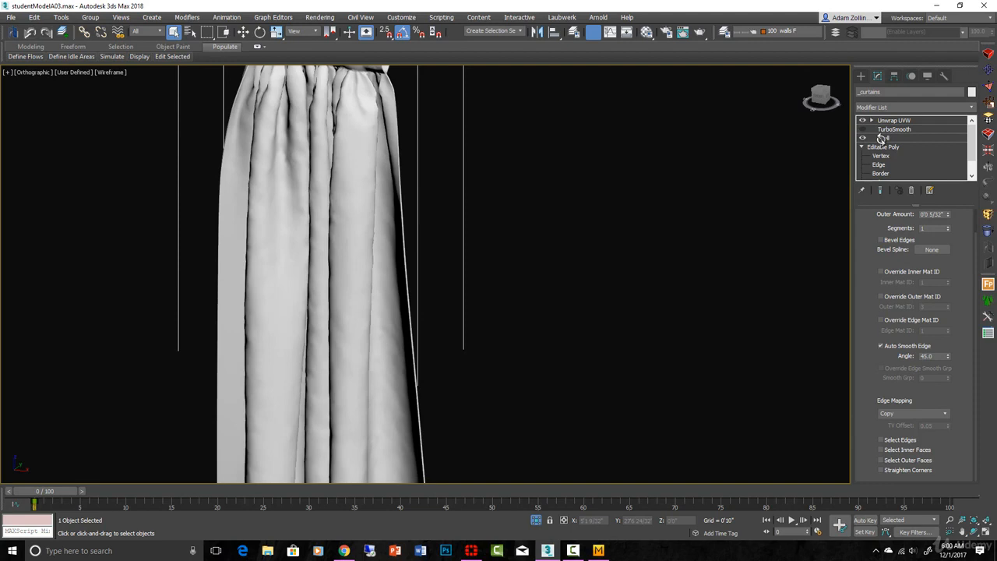
pyautogui.click(861, 138)
pyautogui.click(543, 303)
pyautogui.click(904, 121)
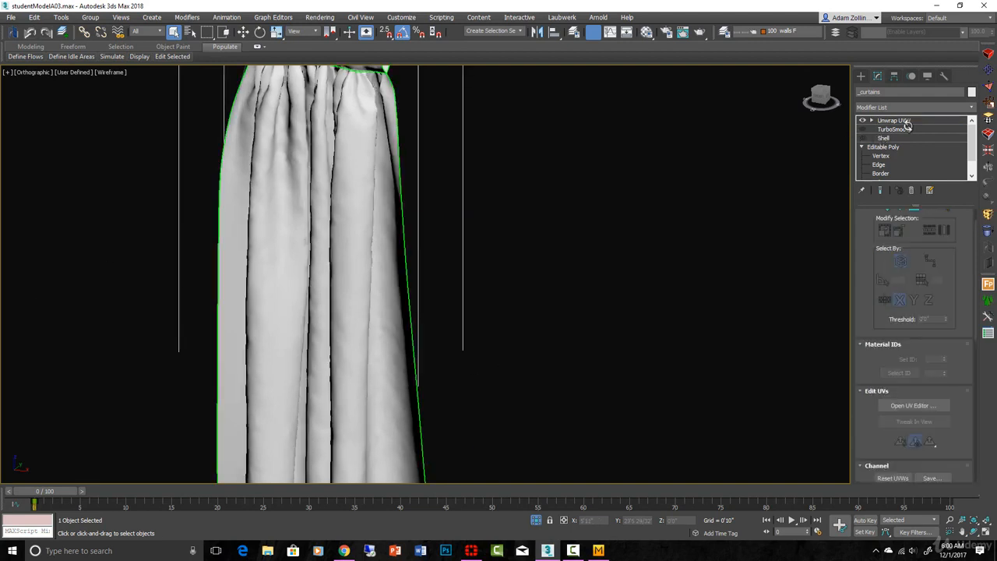
pyautogui.click(911, 191)
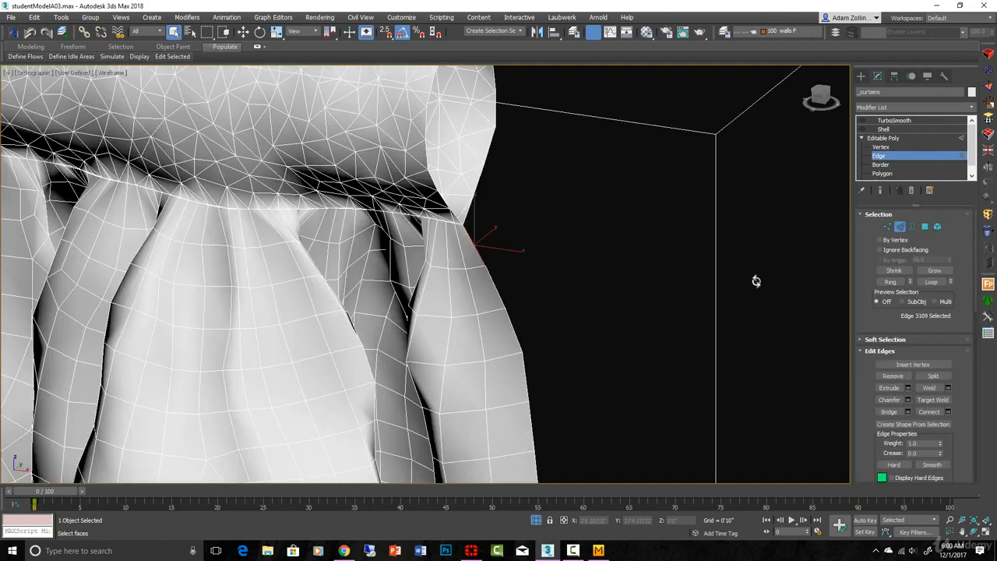
# Step: Select the edge loop running down one vertical side of the curtain's base mesh
pyautogui.click(930, 281)
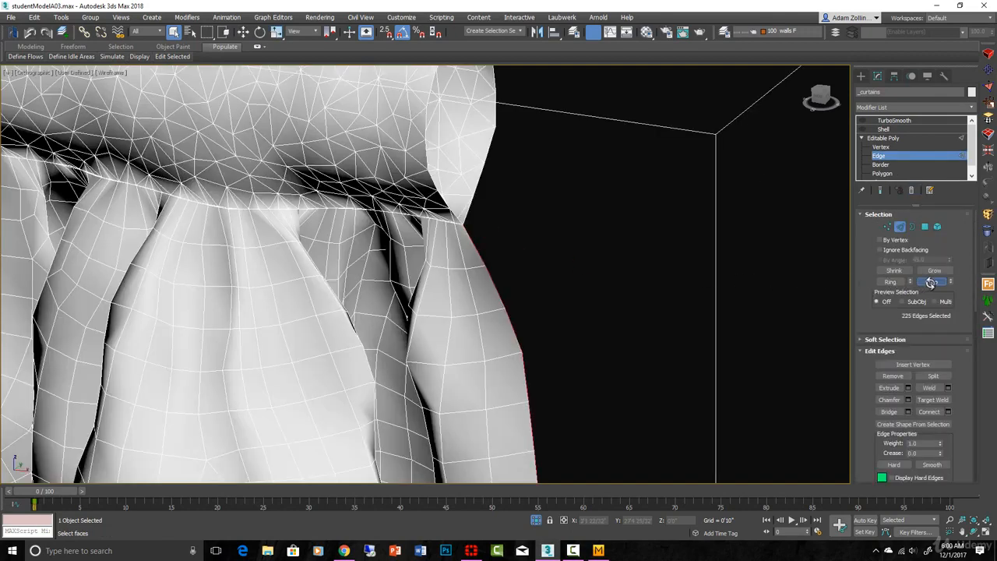
pyautogui.press('z')
pyautogui.scroll(-2, 487, 295)
pyautogui.moveTo(487, 295)
pyautogui.mouseDown(button='middle')
pyautogui.moveTo(521, 221)
pyautogui.moveTo(539, 122)
pyautogui.mouseUp(button='middle')
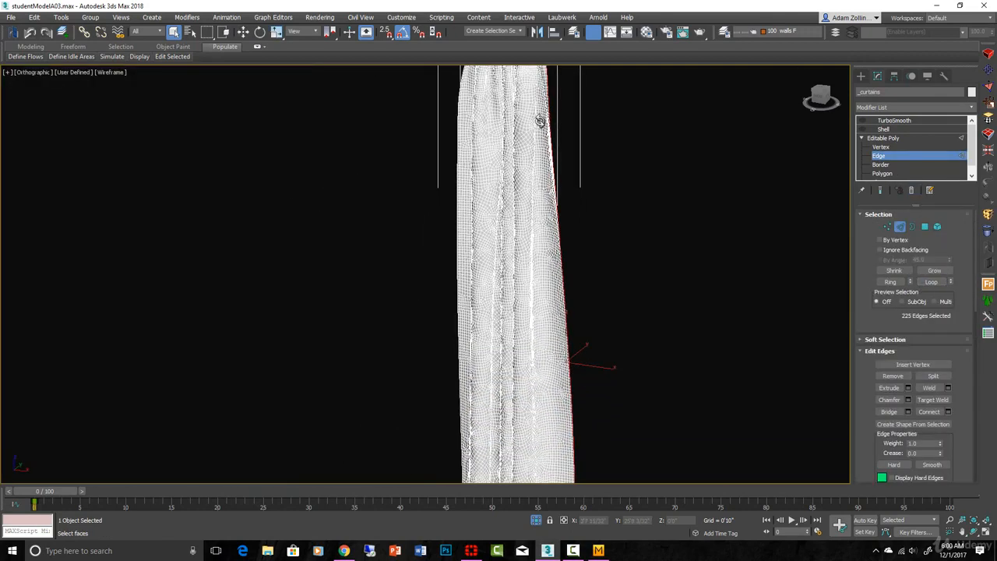
pyautogui.moveTo(549, 358); pyautogui.dragTo(553, 154, button='middle')
# Step: Extend the edge selection with the loop along the curtain's bottom hem
pyautogui.scroll(3, 517, 349)
pyautogui.scroll(6, 589, 416)
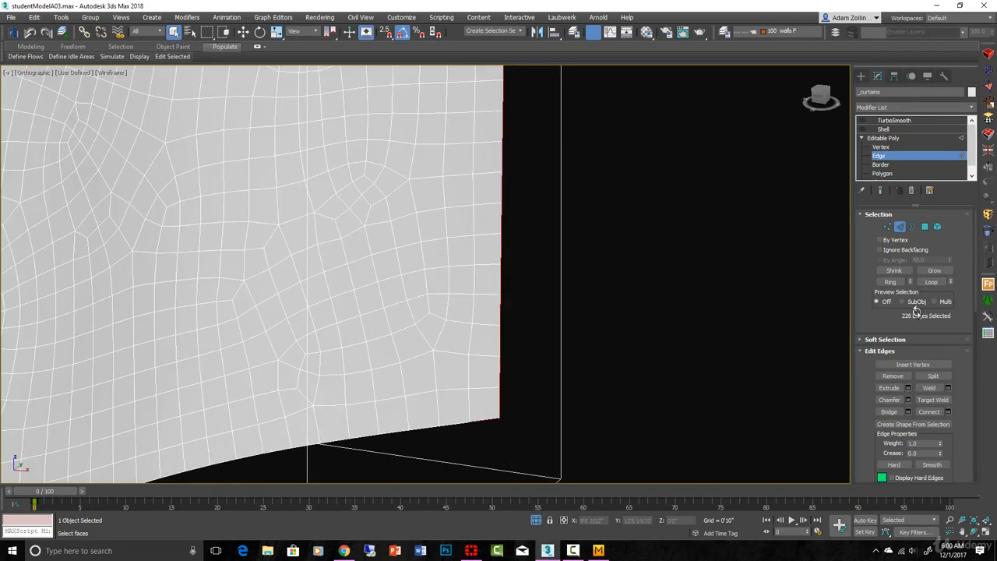
pyautogui.click(930, 281)
pyautogui.press('z')
pyautogui.scroll(-2, 350, 287)
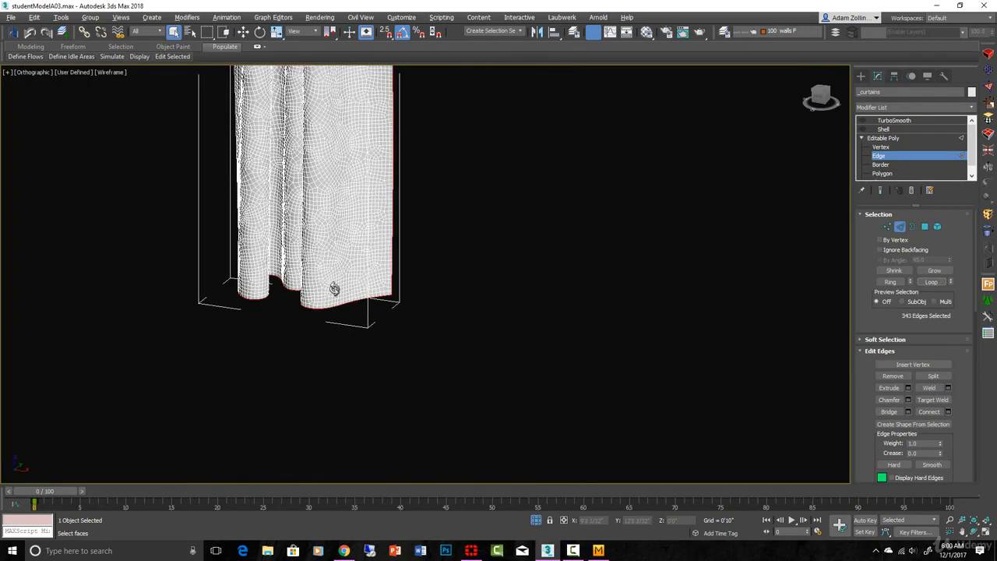
# Step: Extend the edge selection with the loop up the curtain's opposite vertical side
pyautogui.moveTo(333, 288)
pyautogui.keyDown('alt'); pyautogui.mouseDown(button='middle')
pyautogui.moveTo(378, 285)
pyautogui.moveTo(335, 304)
pyautogui.mouseUp(button='middle'); pyautogui.keyUp('alt')
pyautogui.scroll(5, 235, 306)
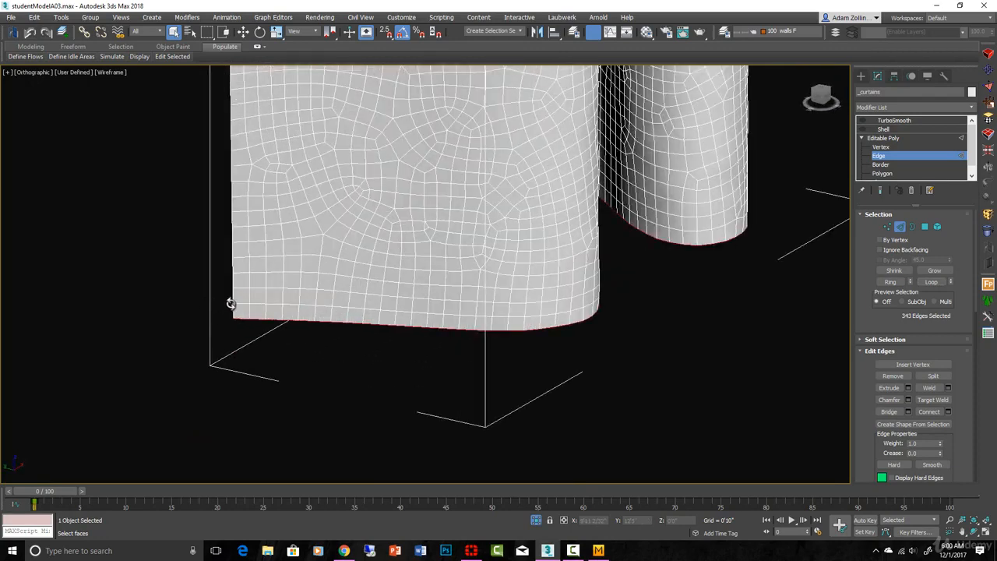
pyautogui.click(931, 282)
pyautogui.scroll(-5, 375, 424)
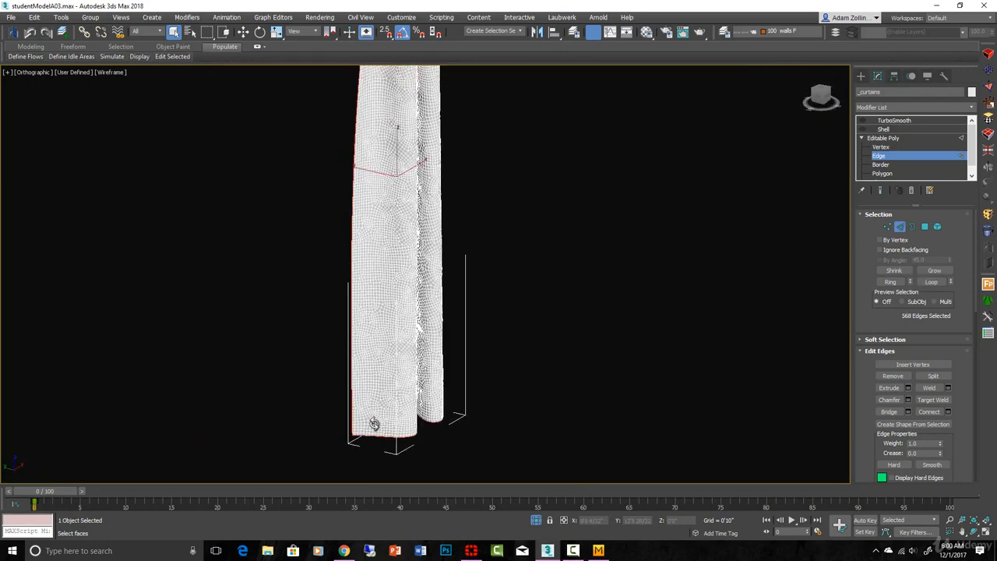
pyautogui.moveTo(374, 422); pyautogui.dragTo(380, 501, button='middle')
pyautogui.moveTo(388, 141); pyautogui.dragTo(405, 310, button='middle')
pyautogui.moveTo(411, 151)
pyautogui.mouseDown(button='middle')
pyautogui.moveTo(414, 281)
pyautogui.moveTo(385, 238)
pyautogui.moveTo(356, 236)
pyautogui.moveTo(419, 160)
pyautogui.mouseUp(button='middle')
# Step: Create a linear spline shape from the selected side and hem edges of the curtain
pyautogui.scroll(3, 414, 278)
pyautogui.scroll(5, 356, 236)
pyautogui.rightClick(412, 161)
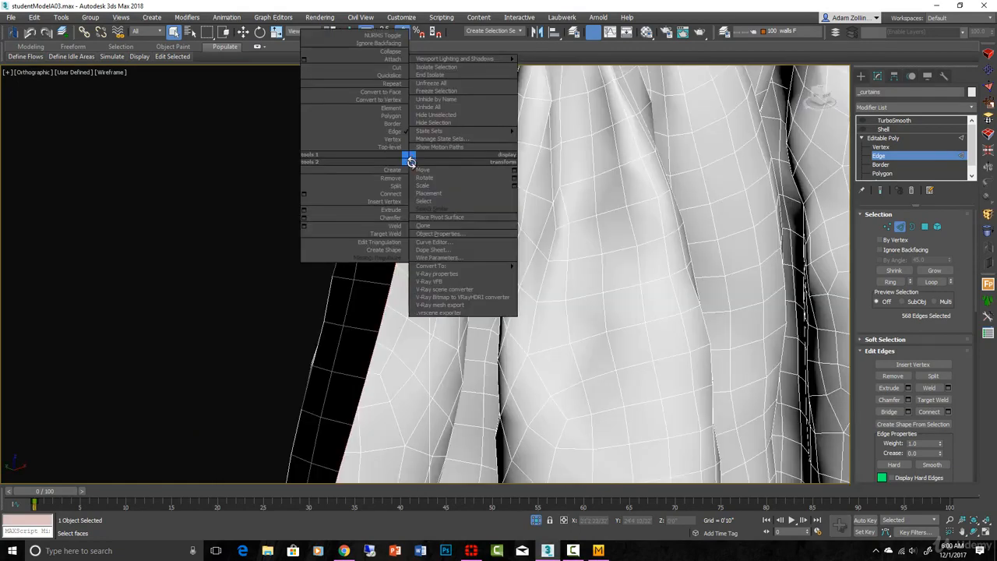
pyautogui.click(395, 248)
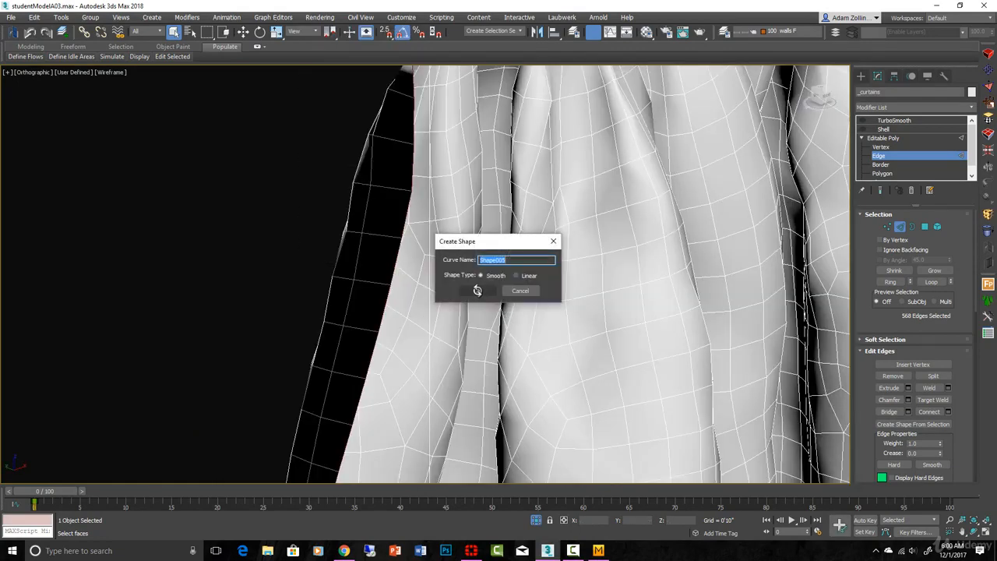
pyautogui.click(518, 275)
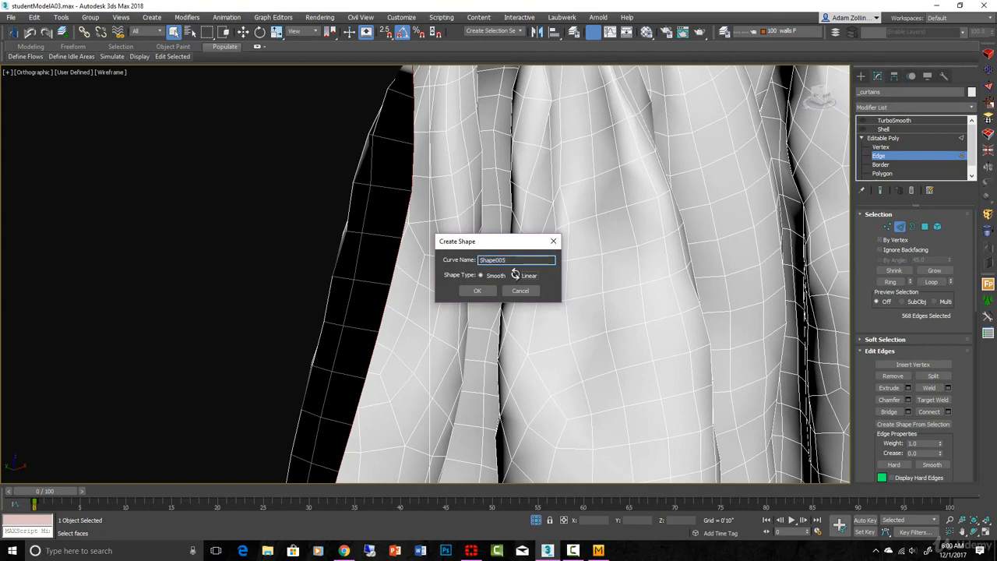
pyautogui.click(479, 291)
pyautogui.scroll(-5, 449, 255)
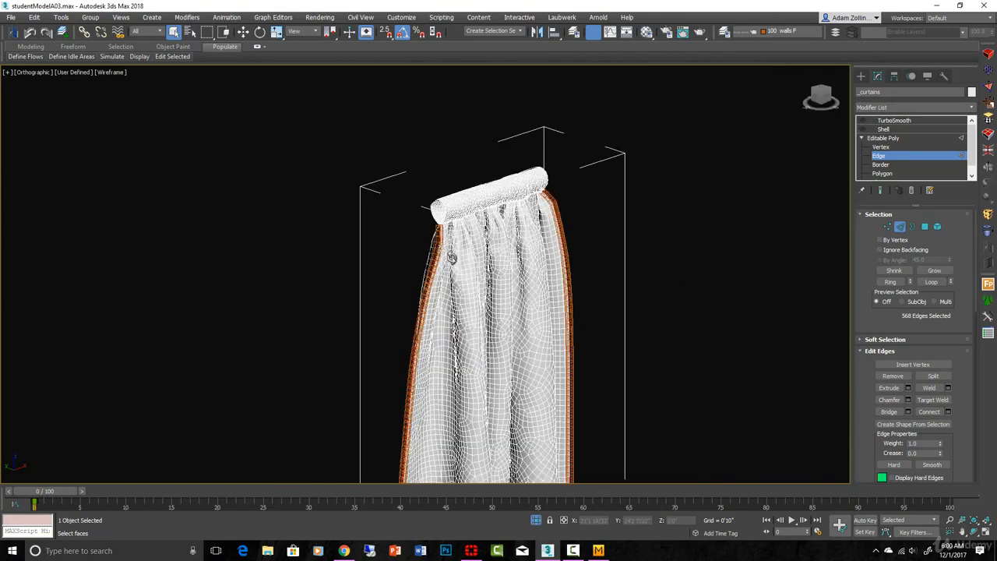
# Step: Leave edge editing, select the new edge spline and switch the viewport to shaded display
pyautogui.keyDown('alt'); pyautogui.moveTo(445, 252); pyautogui.dragTo(574, 244, button='middle'); pyautogui.keyUp('alt')
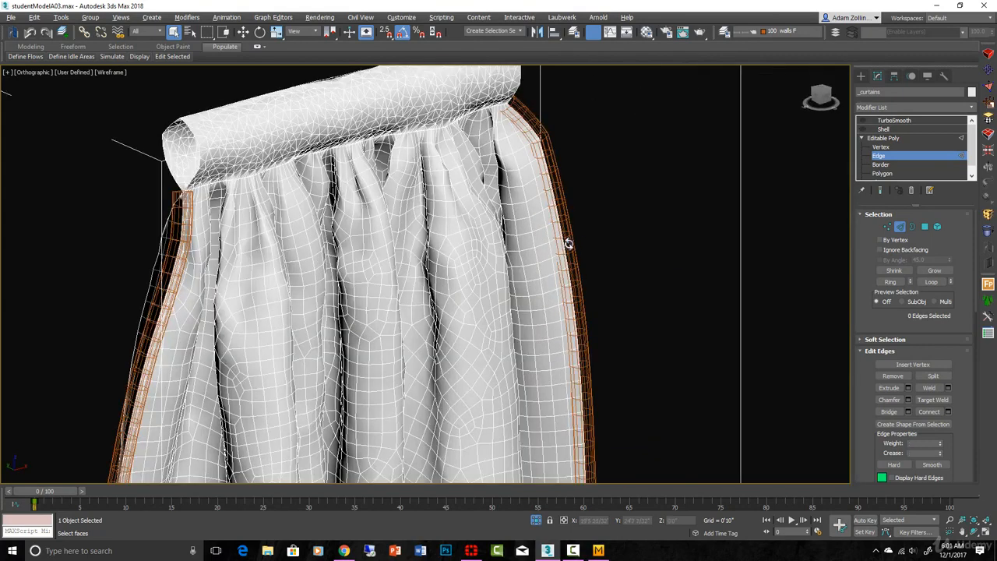
pyautogui.click(900, 226)
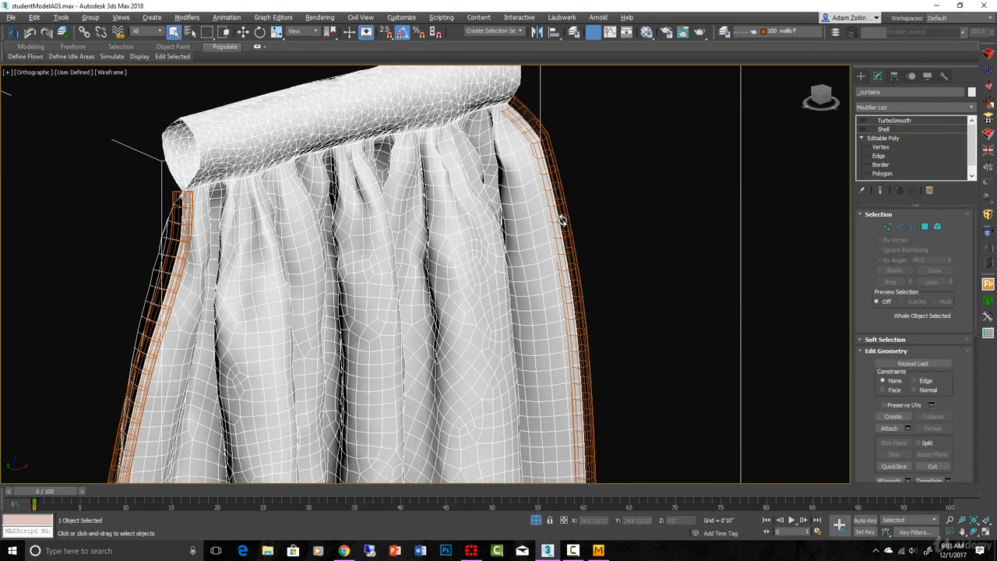
pyautogui.click(566, 221)
pyautogui.scroll(6, 567, 221)
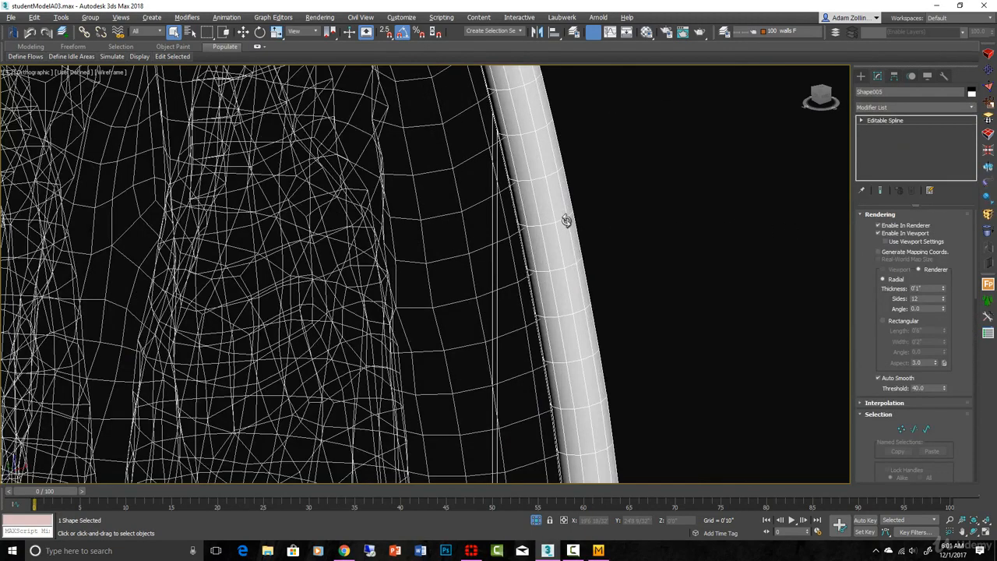
pyautogui.press('F3')
pyautogui.scroll(-6, 566, 221)
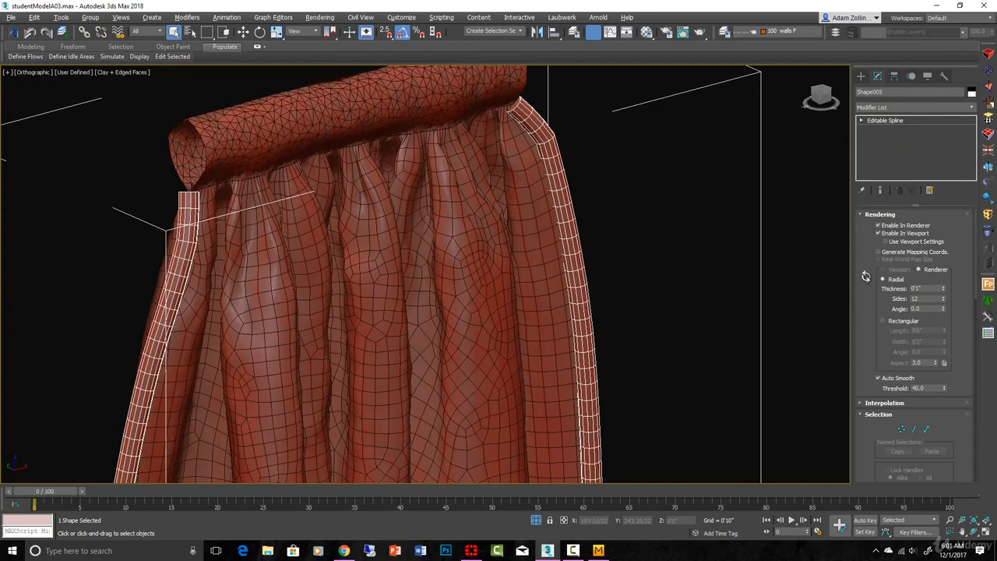
# Step: Give the edge spline a rectangular render profile with length 0'0 1/32" and width 0'0 6/32"
pyautogui.click(883, 321)
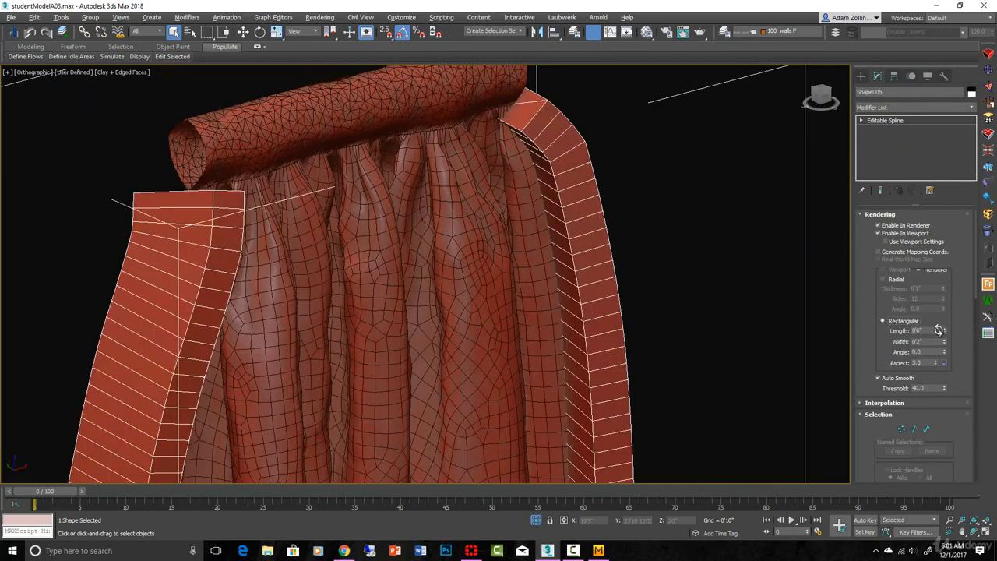
pyautogui.moveTo(943, 330); pyautogui.dragTo(938, 375)
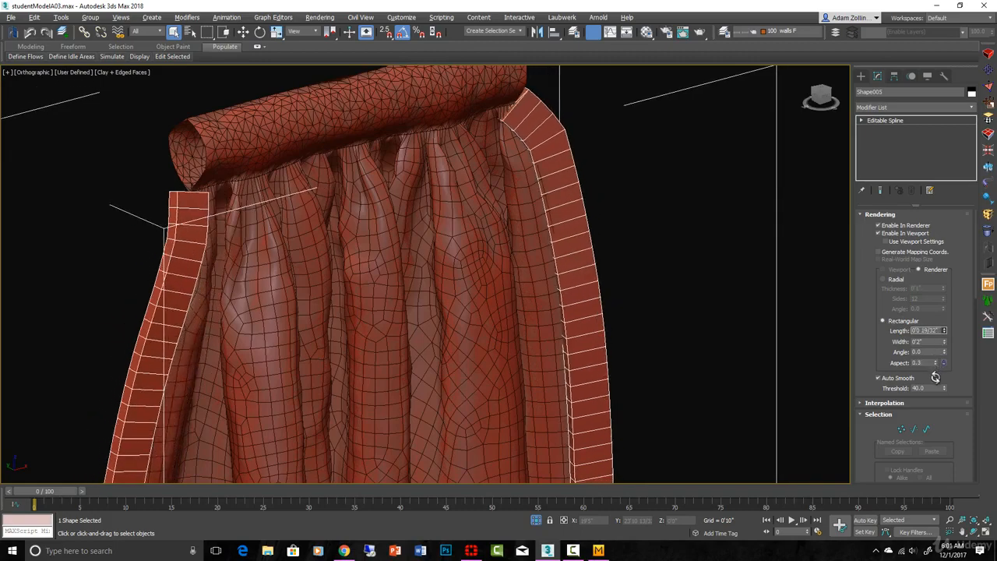
pyautogui.moveTo(944, 341); pyautogui.dragTo(941, 366)
pyautogui.keyDown('alt'); pyautogui.moveTo(940, 367); pyautogui.dragTo(931, 152, button='middle'); pyautogui.keyUp('alt')
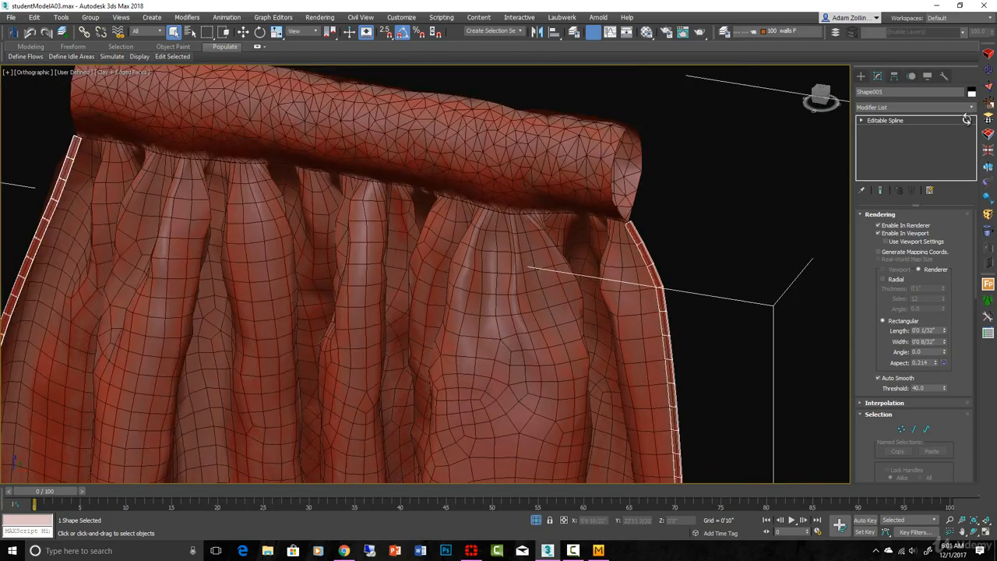
# Step: Add a TurboSmooth modifier to the rectangular edge spline
pyautogui.click(966, 108)
pyautogui.moveTo(972, 187); pyautogui.dragTo(986, 435)
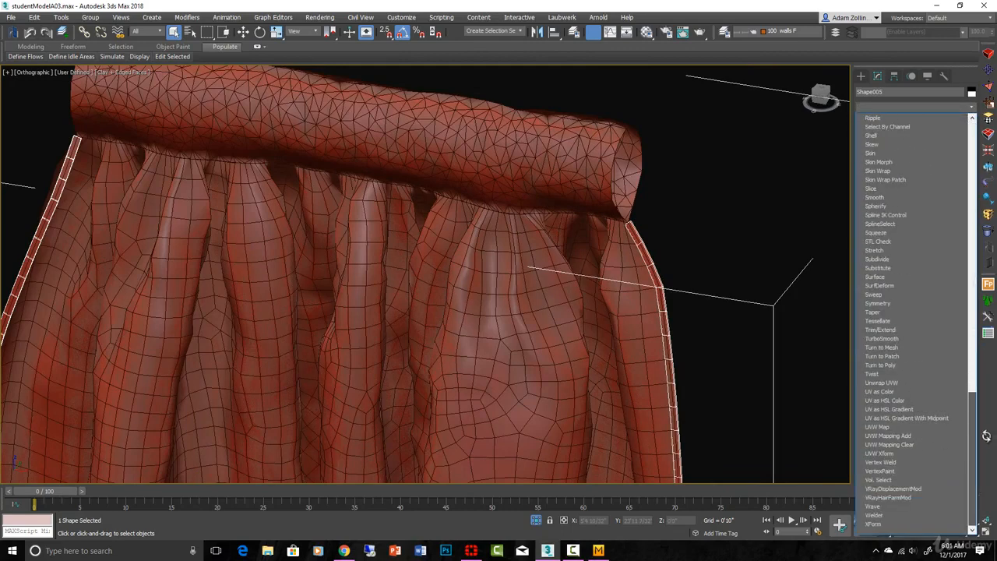
pyautogui.click(883, 338)
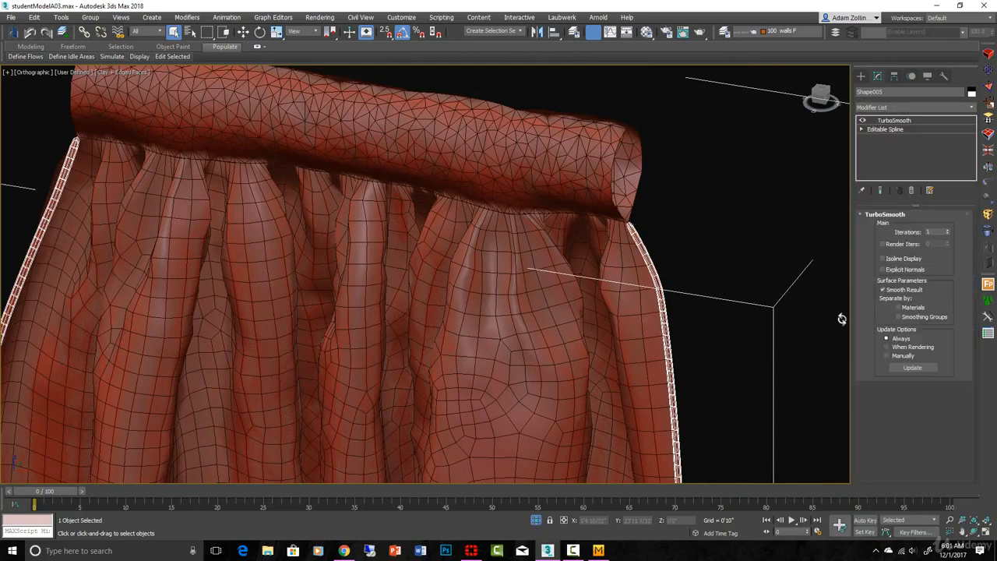
# Step: Examine up close how the spline trim follows the curtain's side edge up to the rod sleeve, with and without edged faces
pyautogui.click(703, 249)
pyautogui.press('F4')
pyautogui.keyDown('alt'); pyautogui.moveTo(678, 305); pyautogui.dragTo(737, 176, button='middle'); pyautogui.keyUp('alt')
pyautogui.scroll(-5, 756, 170)
pyautogui.click(750, 207)
pyautogui.scroll(10, 753, 216)
pyautogui.press('F4')
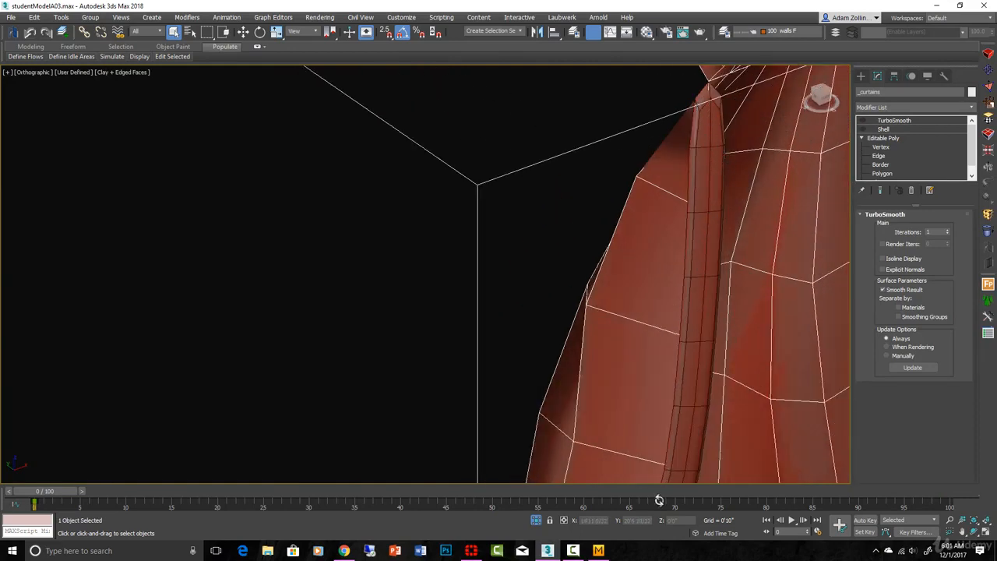
pyautogui.scroll(-6, 703, 303)
pyautogui.moveTo(703, 303); pyautogui.dragTo(620, 166, button='middle')
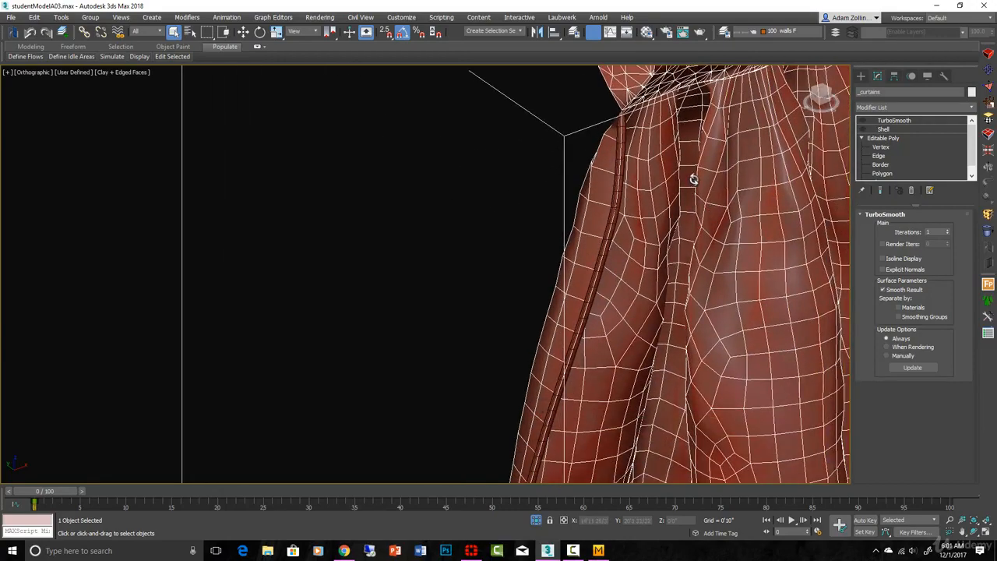
pyautogui.keyDown('alt'); pyautogui.moveTo(693, 180); pyautogui.dragTo(588, 175, button='middle'); pyautogui.keyUp('alt')
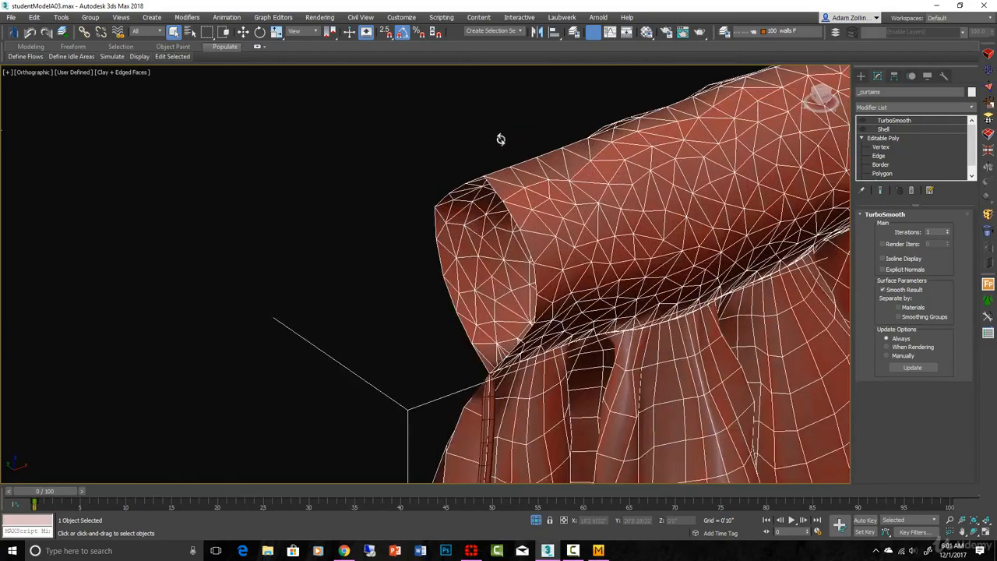
# Step: Deselect the curtain, hide the edged faces and examine the whole trimmed curtain from several angles
pyautogui.scroll(-5, 500, 139)
pyautogui.keyDown('alt'); pyautogui.moveTo(501, 139); pyautogui.dragTo(706, 281, button='middle'); pyautogui.keyUp('alt')
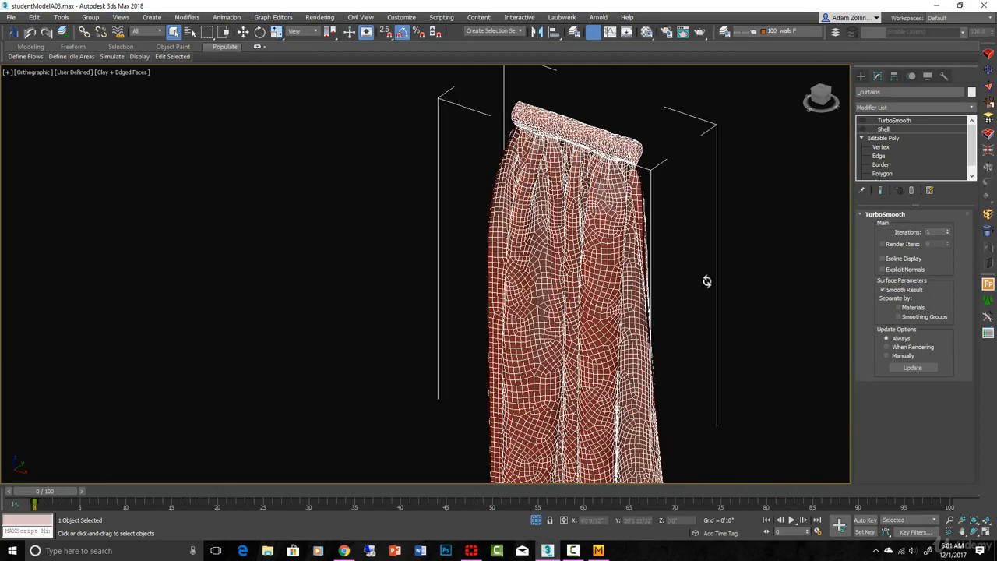
pyautogui.click(706, 281)
pyautogui.press('F4')
pyautogui.keyDown('alt'); pyautogui.moveTo(669, 252); pyautogui.dragTo(554, 141, button='middle'); pyautogui.keyUp('alt')
pyautogui.keyDown('alt'); pyautogui.moveTo(527, 356); pyautogui.dragTo(587, 357, button='middle'); pyautogui.keyUp('alt')
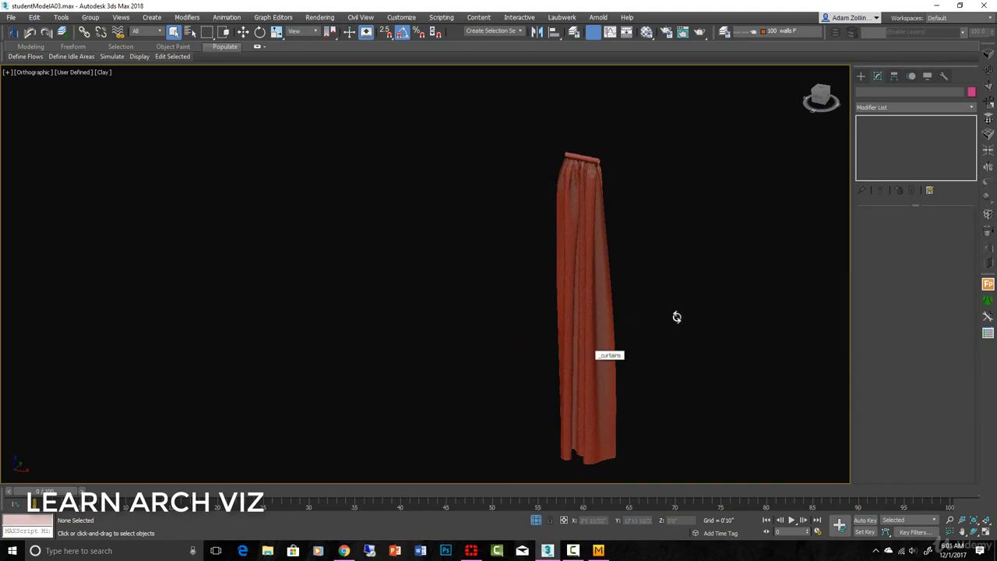